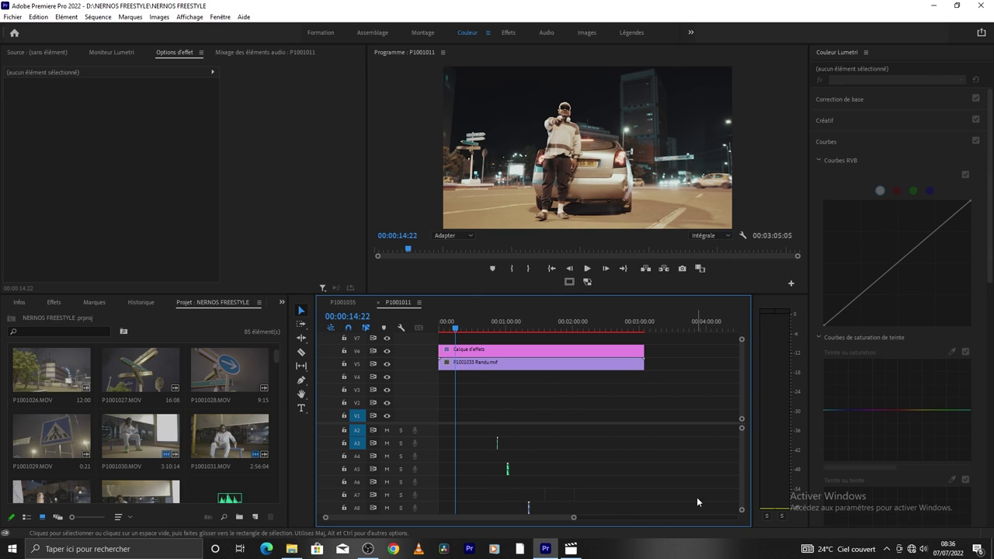
# Step: Create a new sequence from the P1001030 clip and play it from around 1:40
pyautogui.rightClick(146, 437)
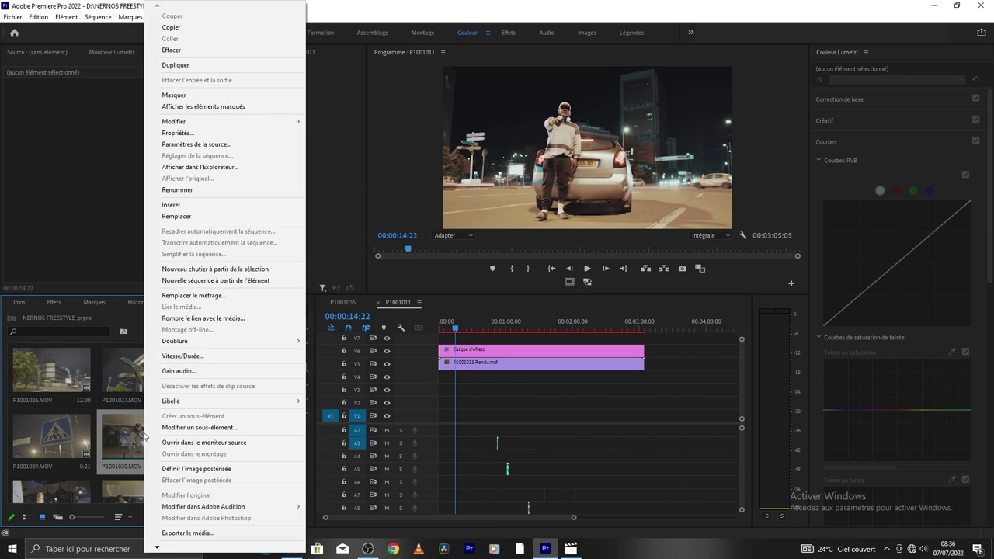
pyautogui.click(195, 282)
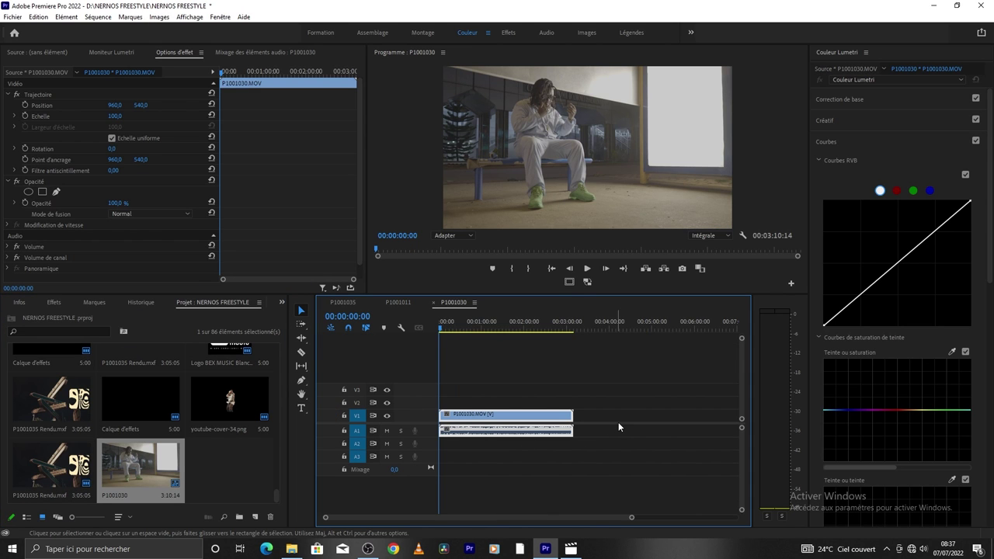
pyautogui.press('space')
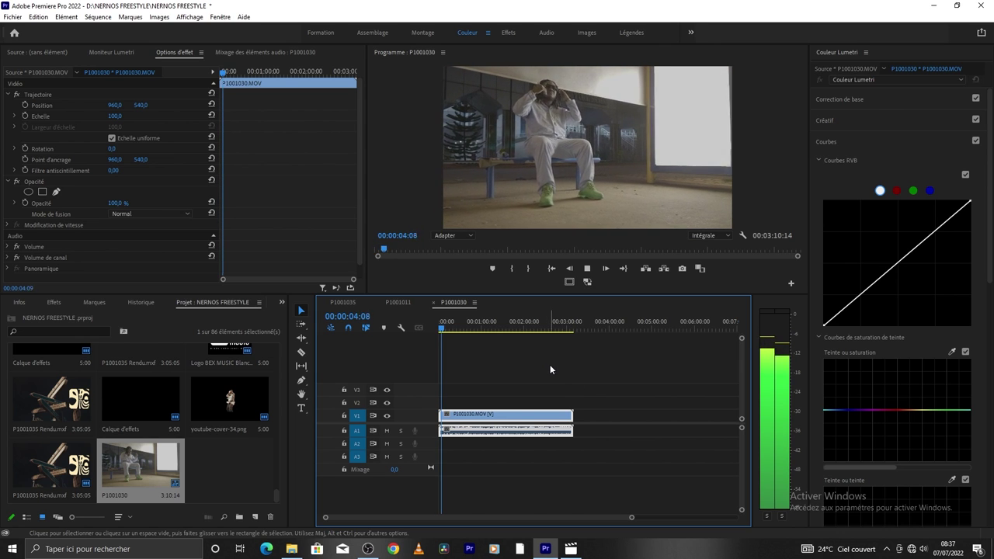
pyautogui.press('space')
pyautogui.click(510, 330)
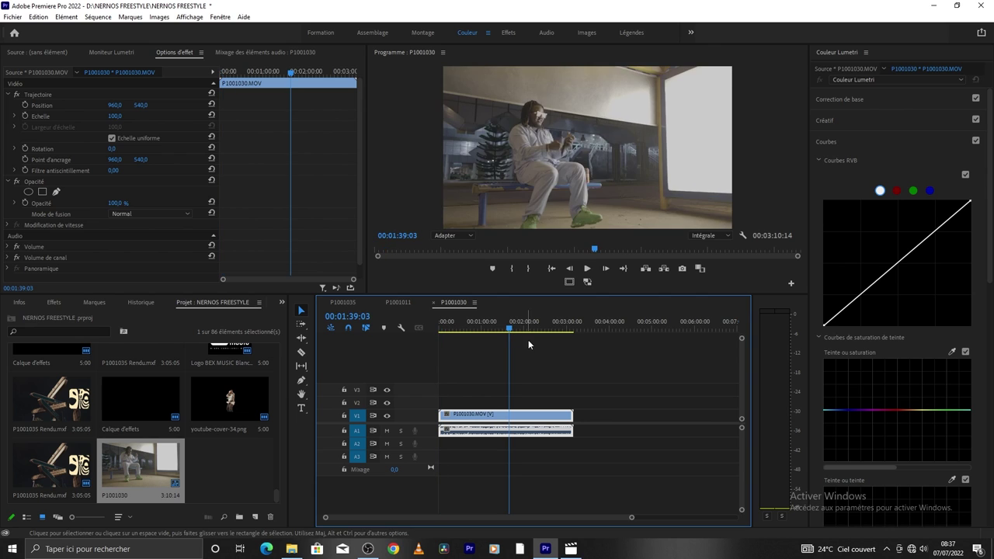
pyautogui.press('space')
pyautogui.press('space')
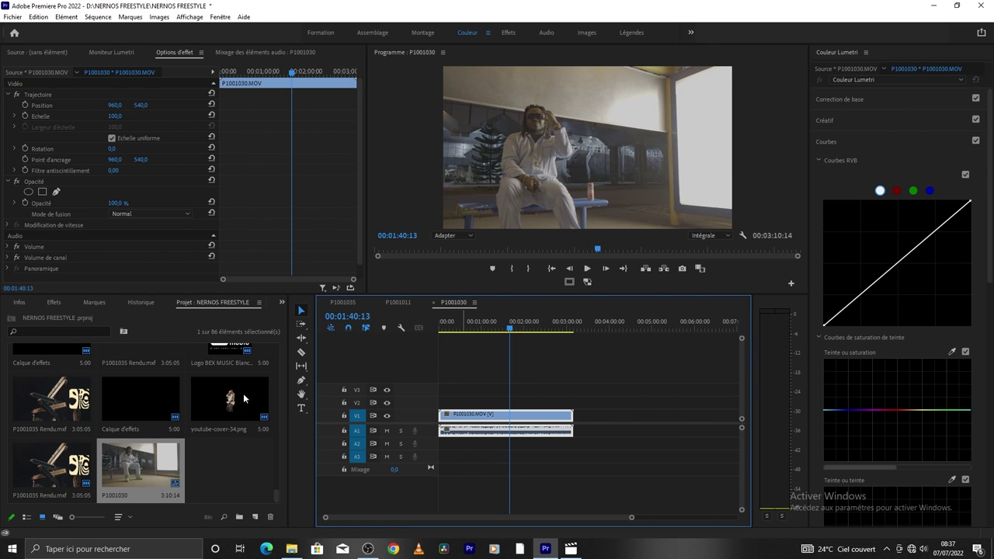
# Step: Browse the Project panel footage, selecting a clip along the way
pyautogui.scroll(-5, 228, 453)
pyautogui.scroll(5, 230, 458)
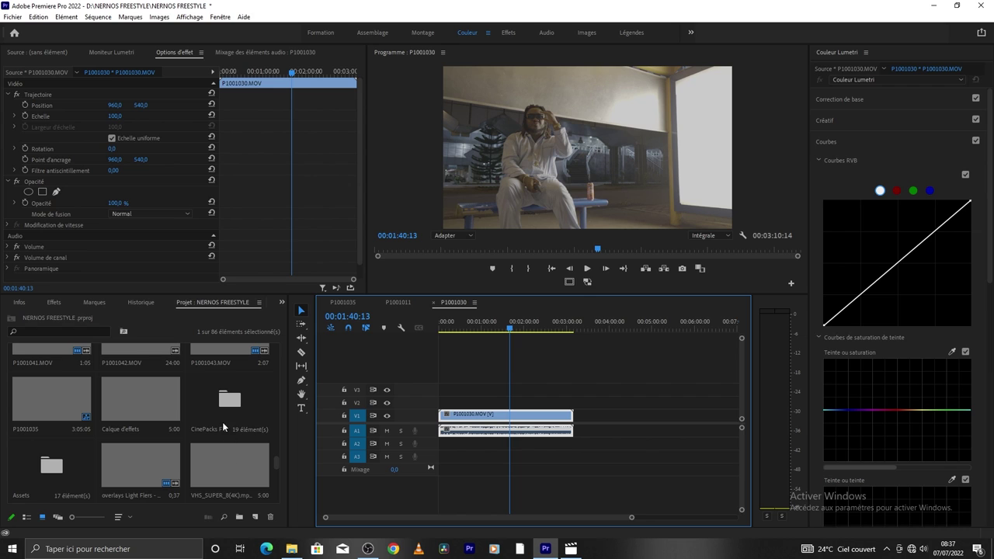
pyautogui.scroll(1, 222, 410)
pyautogui.scroll(1, 225, 419)
pyautogui.click(268, 428)
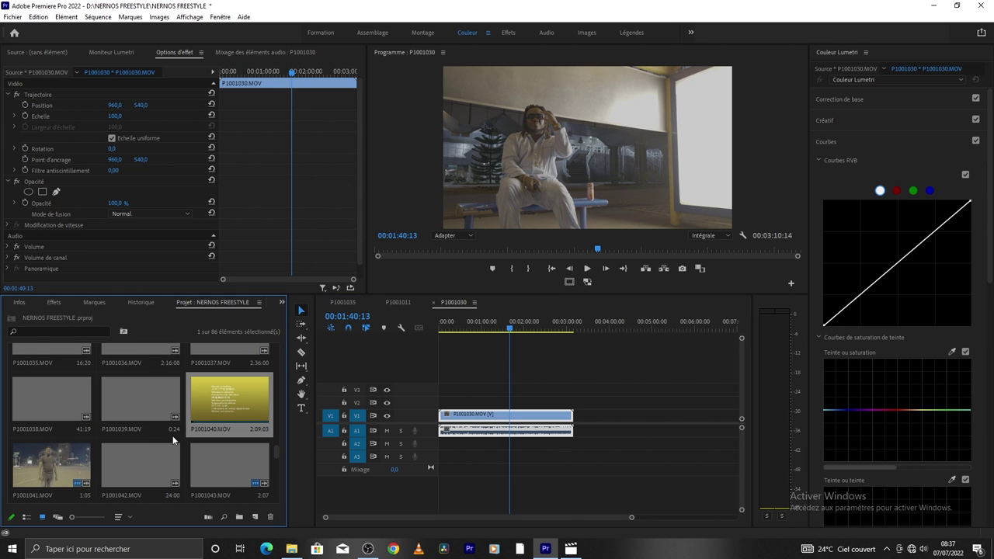
pyautogui.scroll(1, 160, 440)
pyautogui.scroll(1, 164, 440)
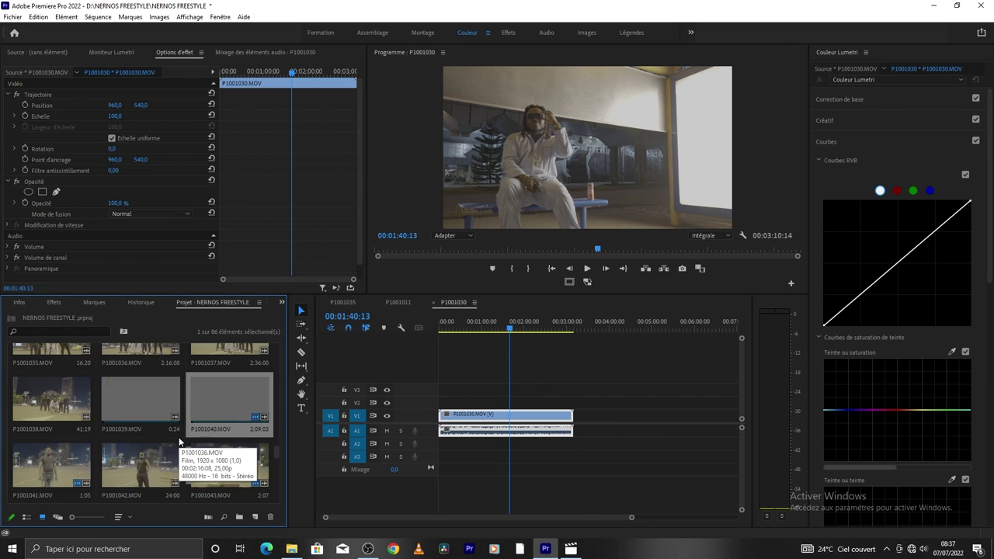
pyautogui.scroll(2, 171, 440)
pyautogui.scroll(1, 180, 441)
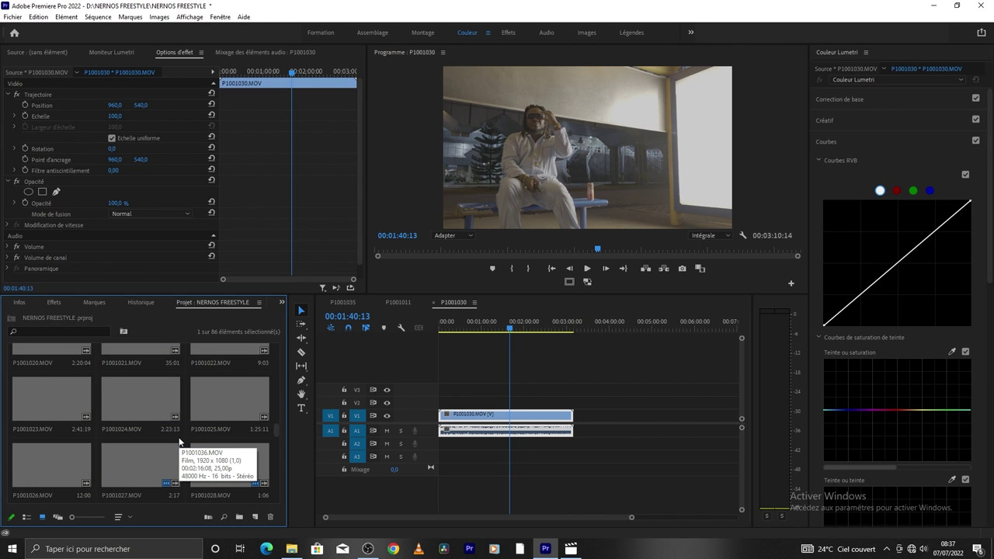
pyautogui.scroll(1, 179, 441)
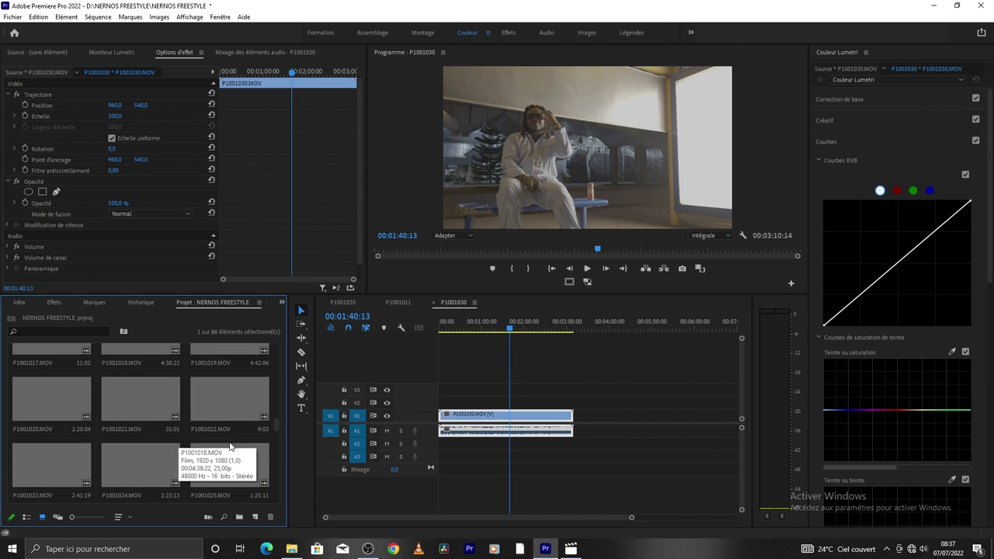
pyautogui.scroll(3, 206, 403)
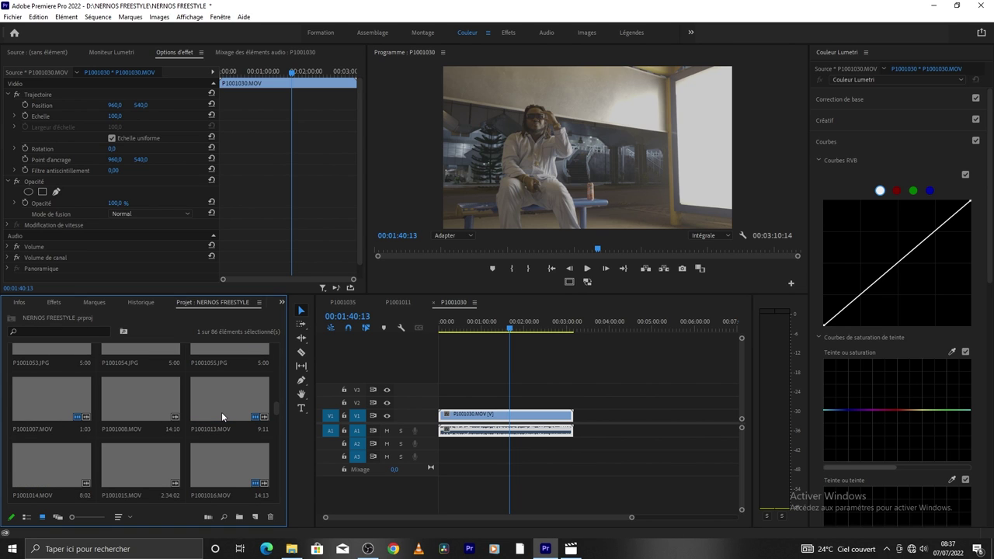
pyautogui.scroll(1, 222, 411)
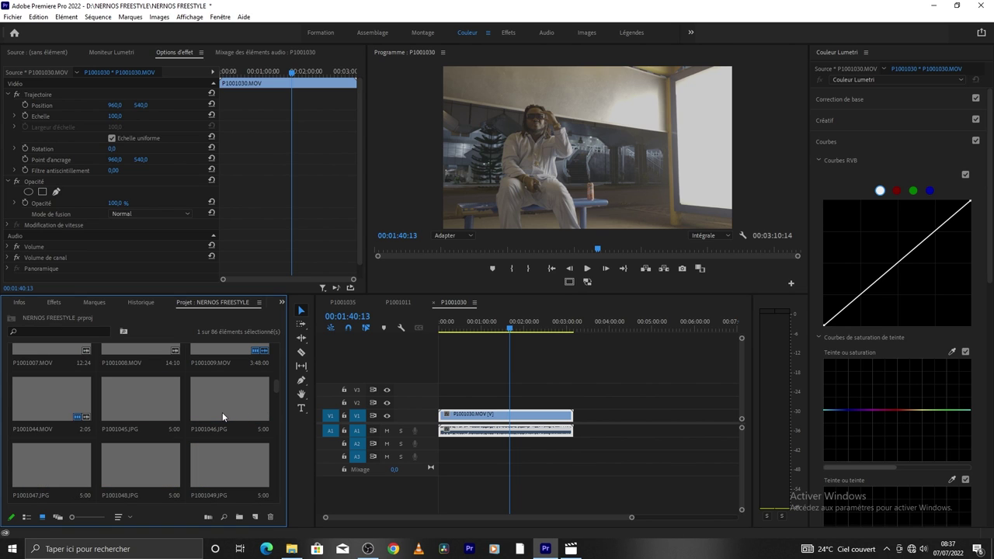
pyautogui.scroll(2, 222, 417)
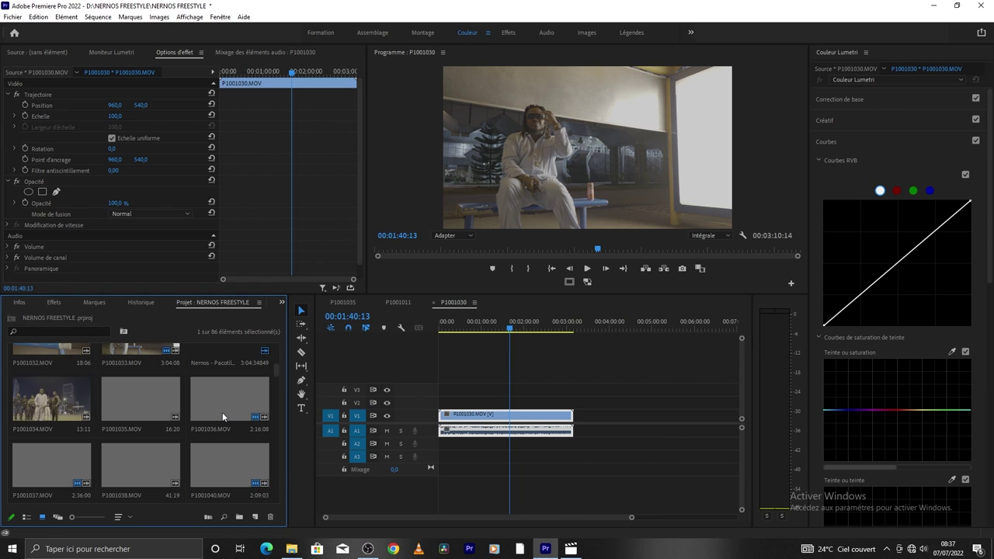
pyautogui.scroll(1, 222, 417)
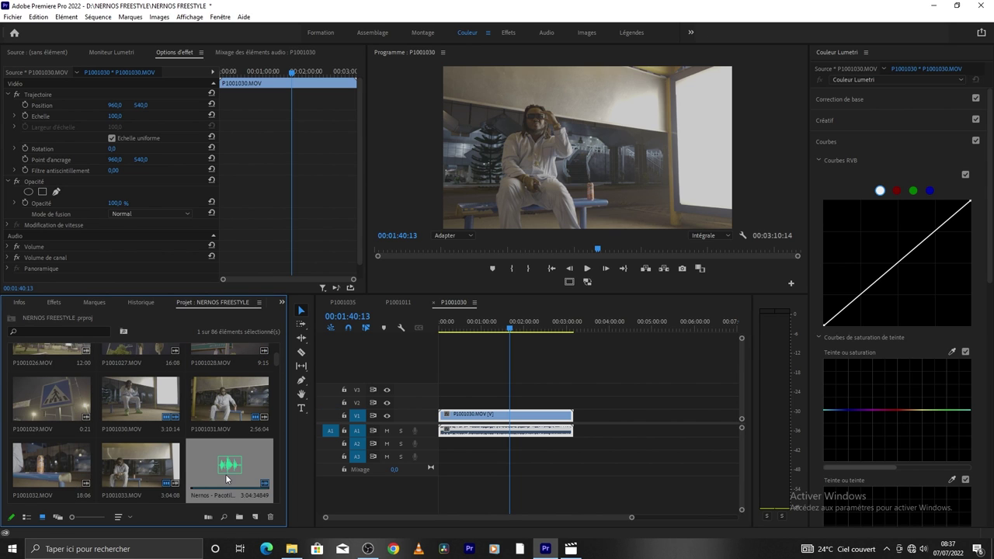
pyautogui.moveTo(226, 479); pyautogui.dragTo(489, 443)
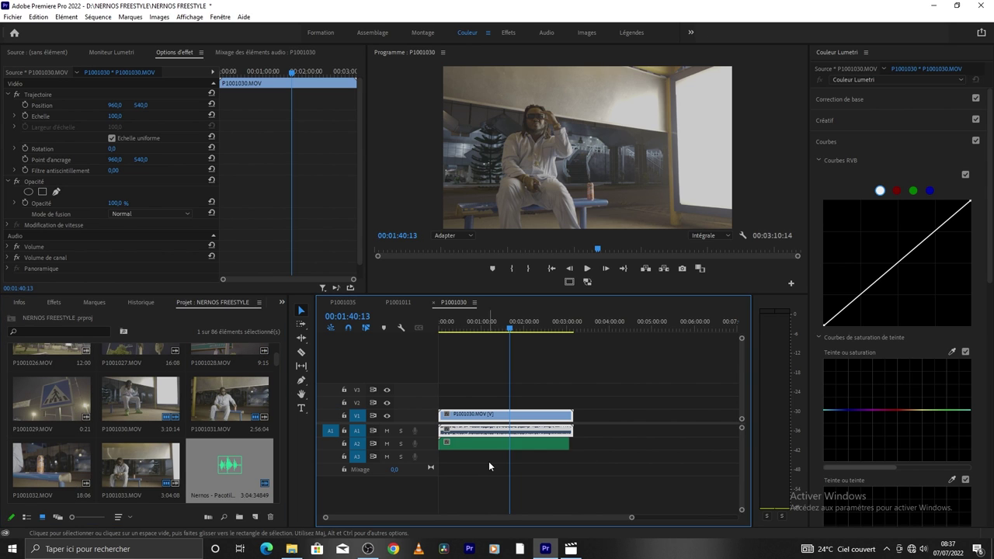
pyautogui.moveTo(513, 330); pyautogui.dragTo(476, 330)
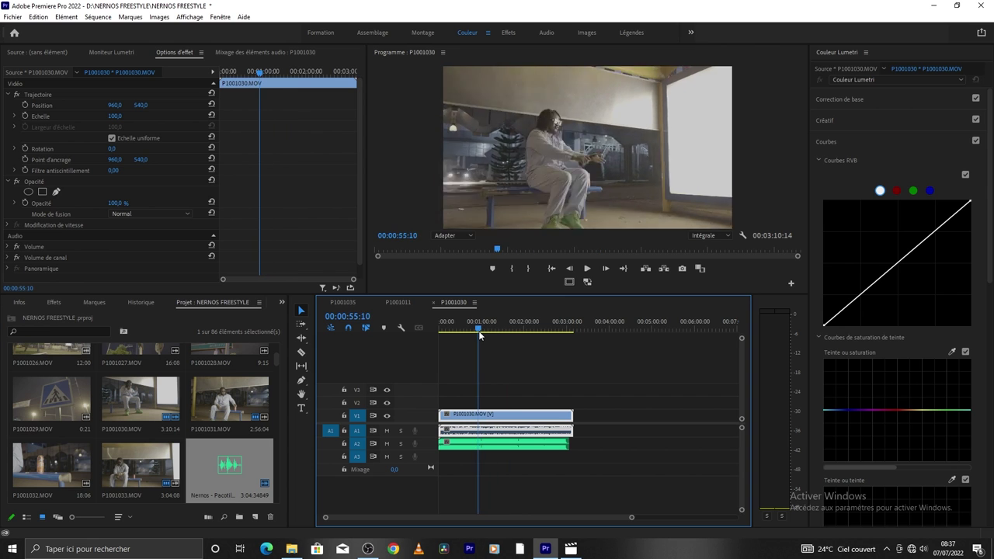
pyautogui.press('space')
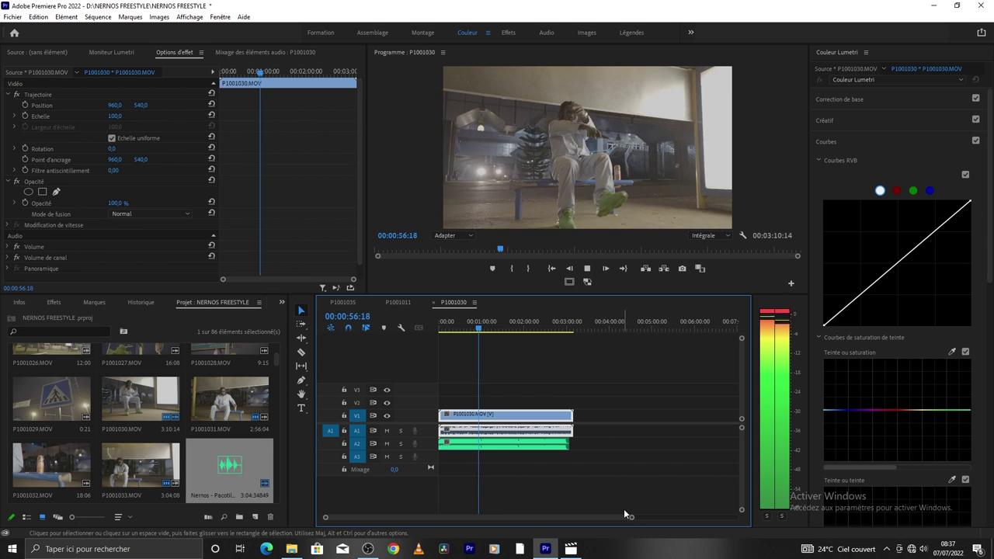
pyautogui.moveTo(631, 518); pyautogui.dragTo(568, 510)
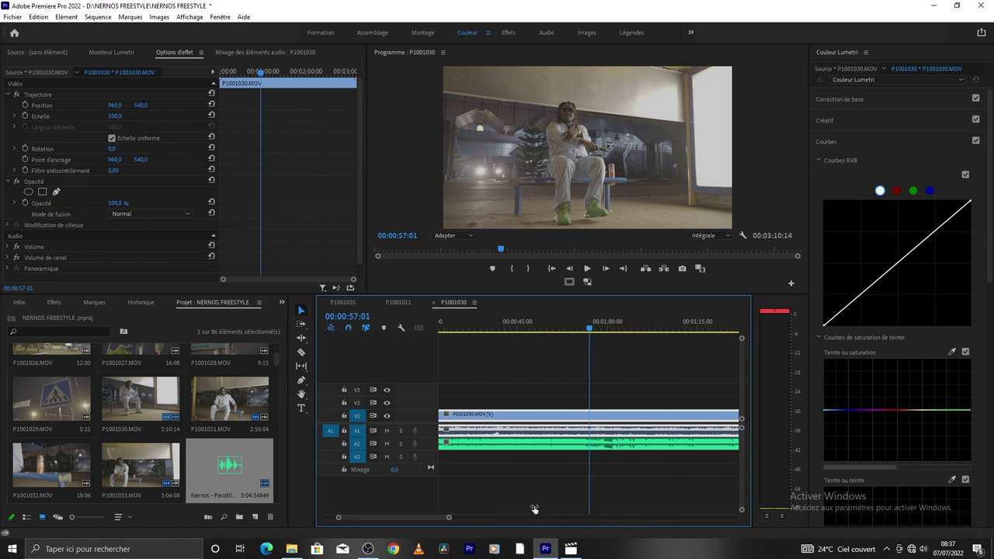
pyautogui.press('space')
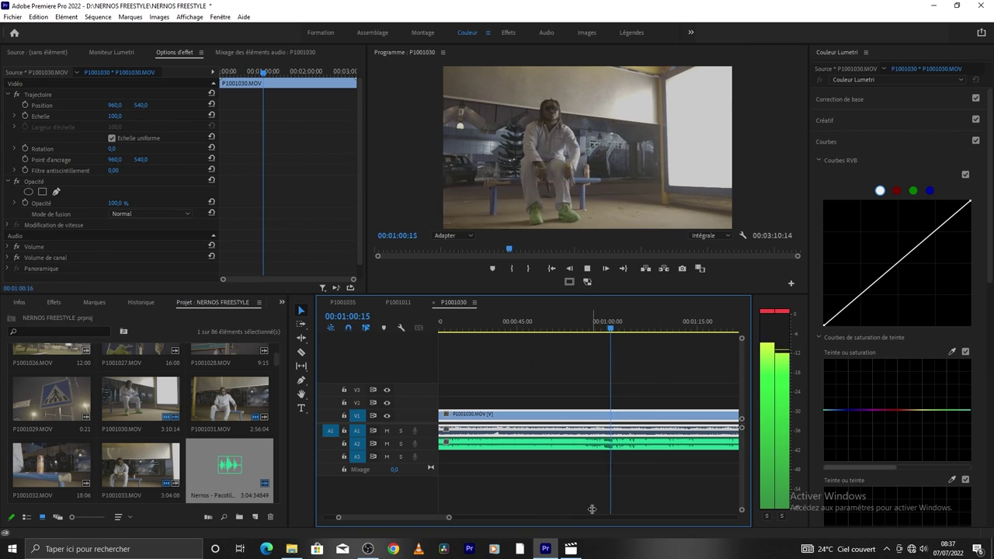
pyautogui.press('space')
pyautogui.press('c')
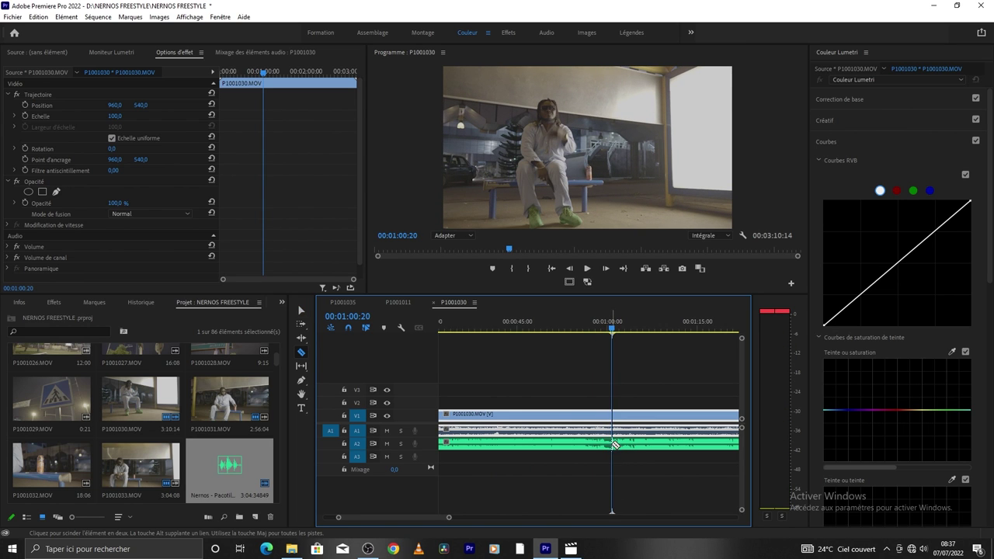
pyautogui.click(612, 445)
pyautogui.press('v')
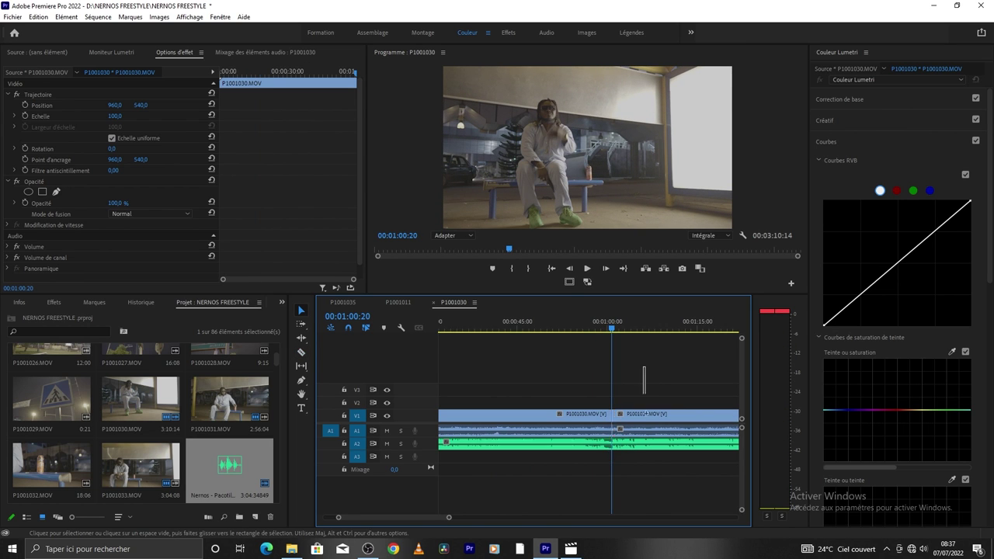
pyautogui.hotkey('ctrl', 'a')
pyautogui.click(651, 467)
pyautogui.press('c')
pyautogui.click(615, 446)
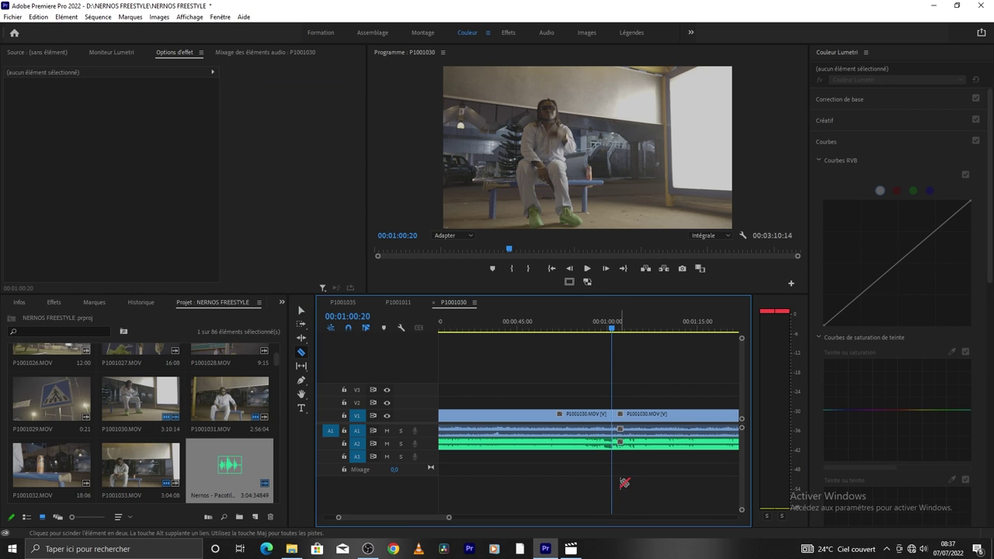
pyautogui.hotkey('ctrl', 'z')
pyautogui.hotkey('ctrl', 'z')
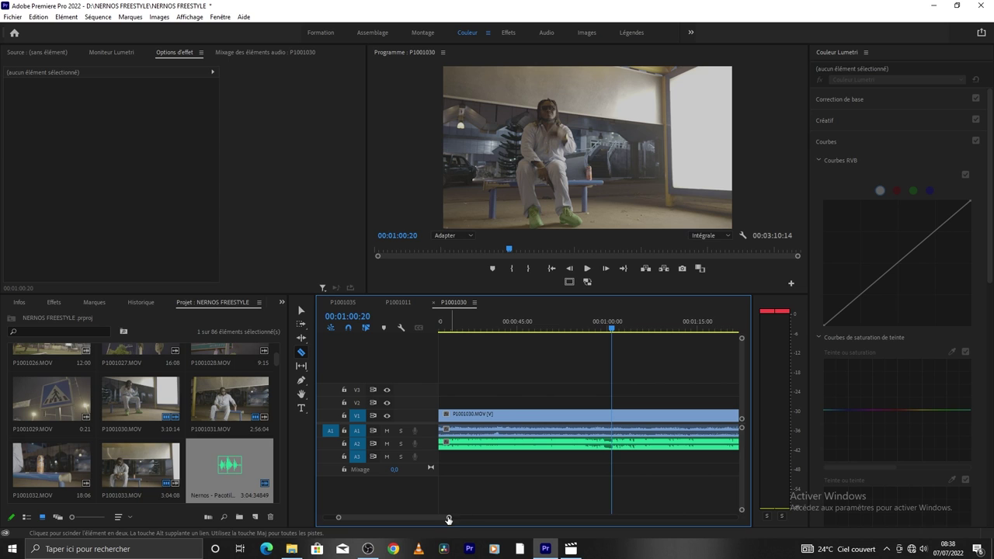
pyautogui.moveTo(448, 520); pyautogui.dragTo(646, 518)
# Step: Shift the P1001030 clip and song later, and add the P1001031 angle on V3
pyautogui.press('v')
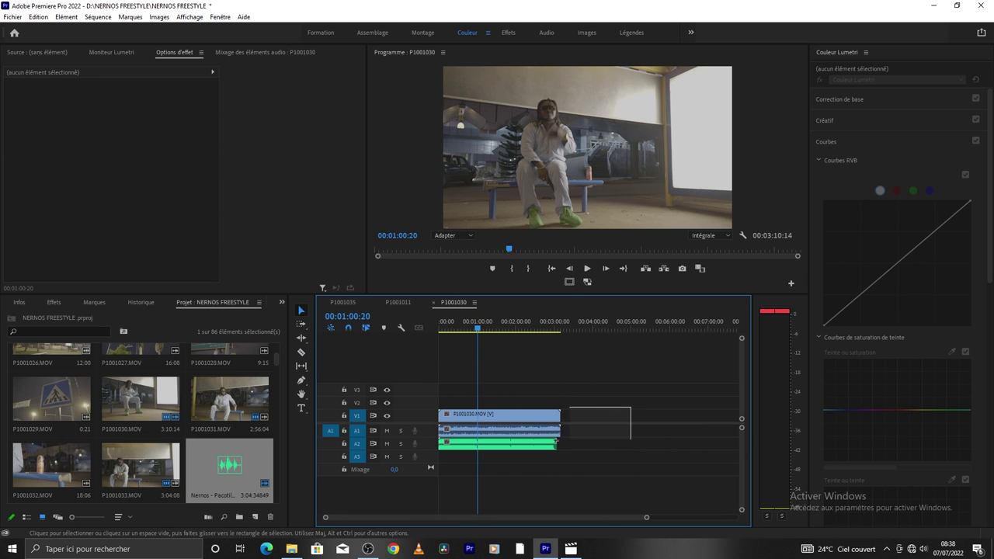
pyautogui.moveTo(497, 419); pyautogui.dragTo(598, 419)
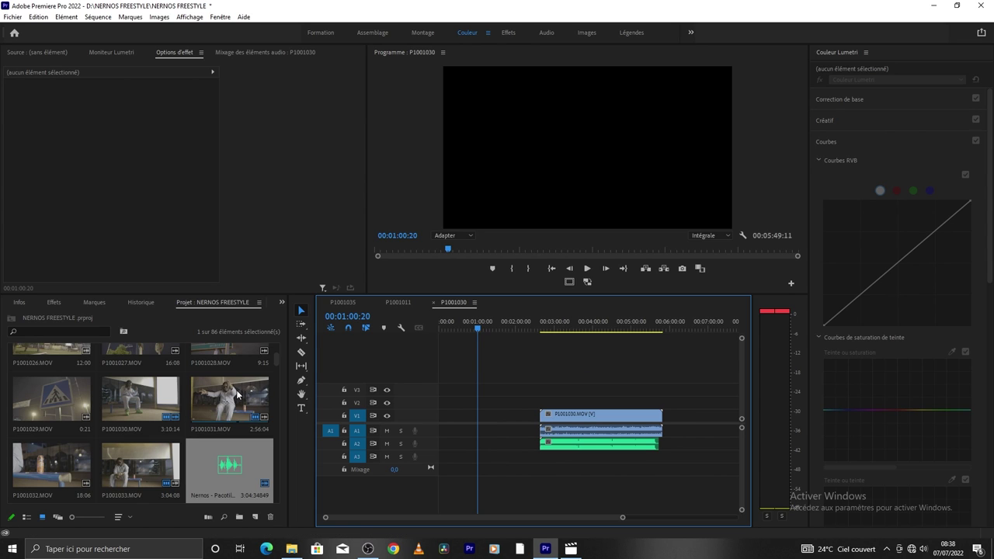
pyautogui.moveTo(242, 388); pyautogui.dragTo(543, 390)
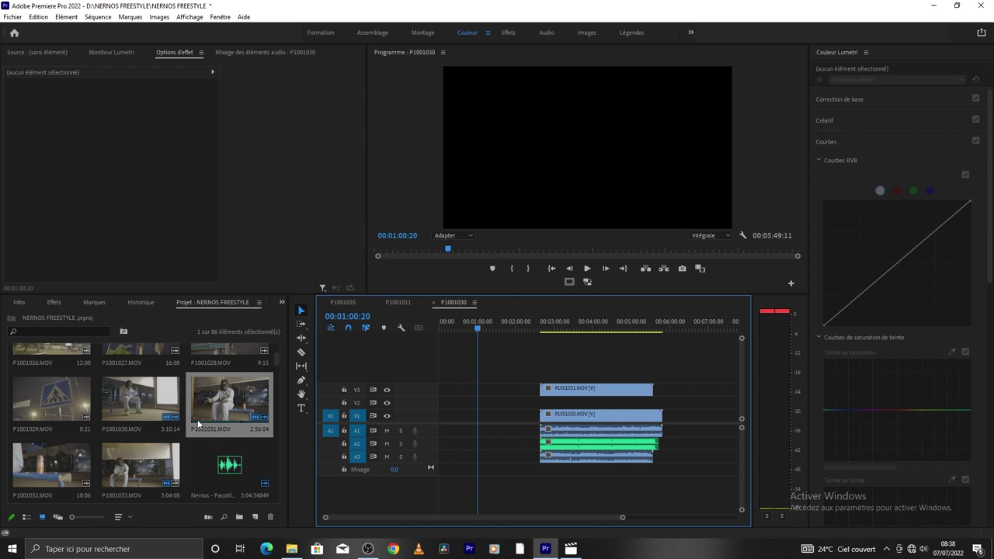
pyautogui.scroll(2, 199, 417)
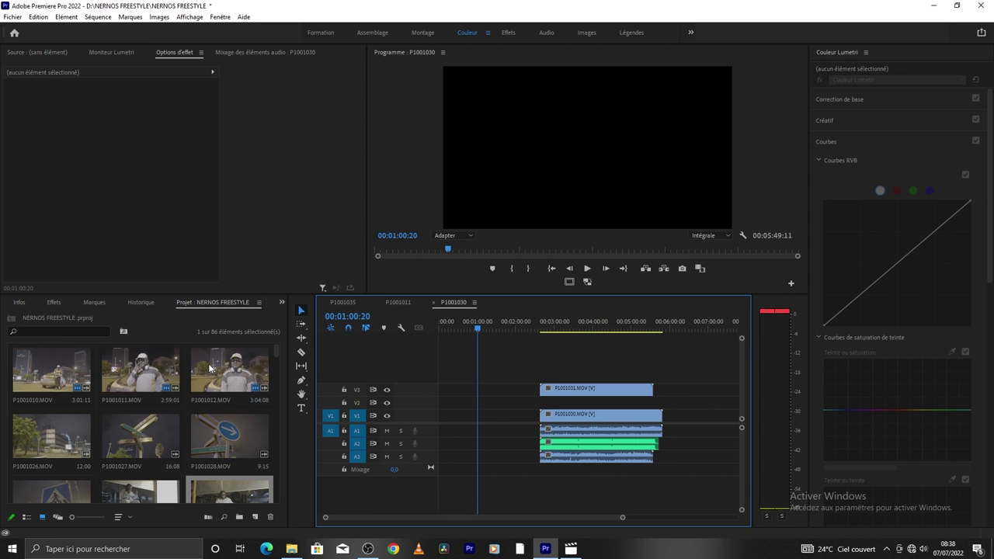
# Step: Stack the P1001012 angle on V4, P1001011 on V5 and P1001010 on a new V6
pyautogui.moveTo(220, 365); pyautogui.dragTo(542, 377)
pyautogui.moveTo(123, 379); pyautogui.dragTo(550, 365)
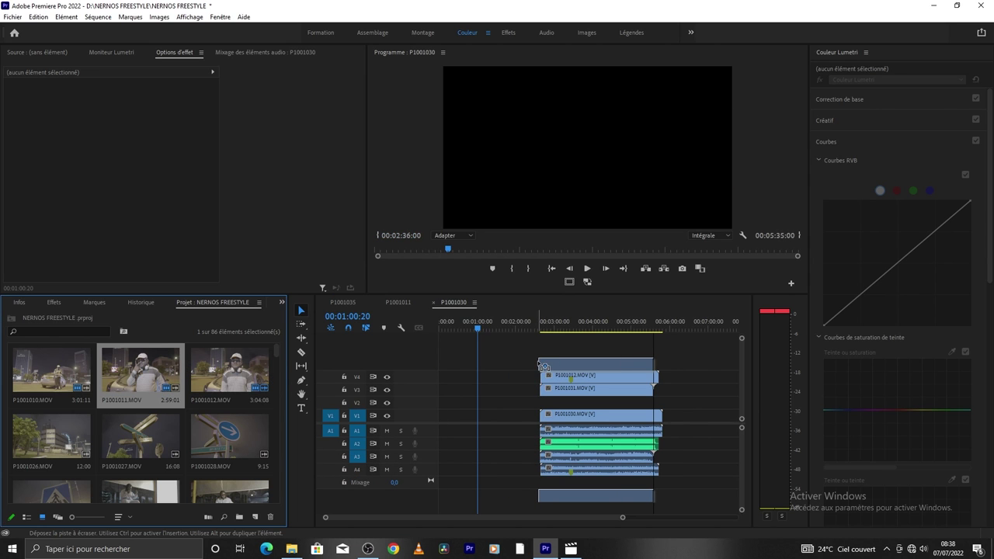
pyautogui.moveTo(549, 365); pyautogui.dragTo(548, 365)
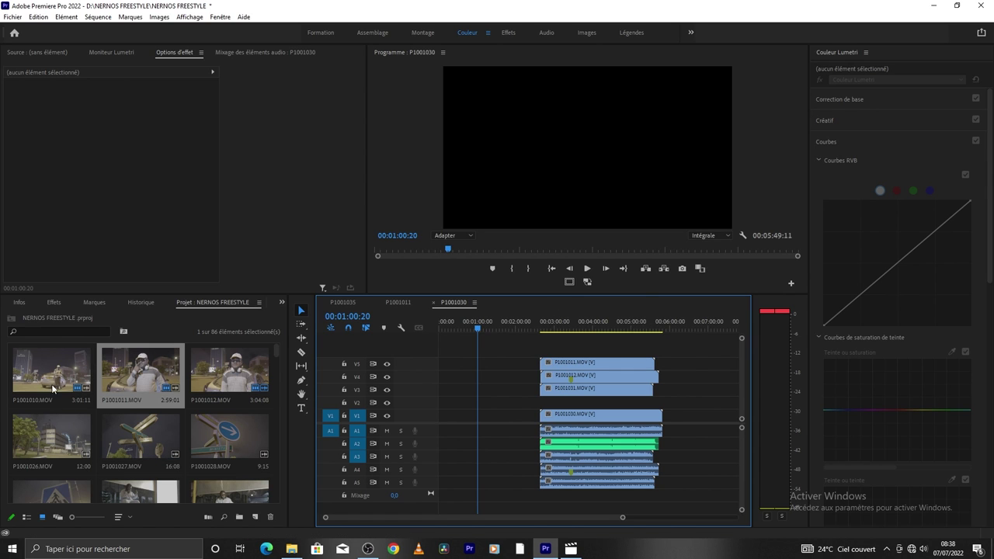
pyautogui.moveTo(68, 380); pyautogui.dragTo(553, 351)
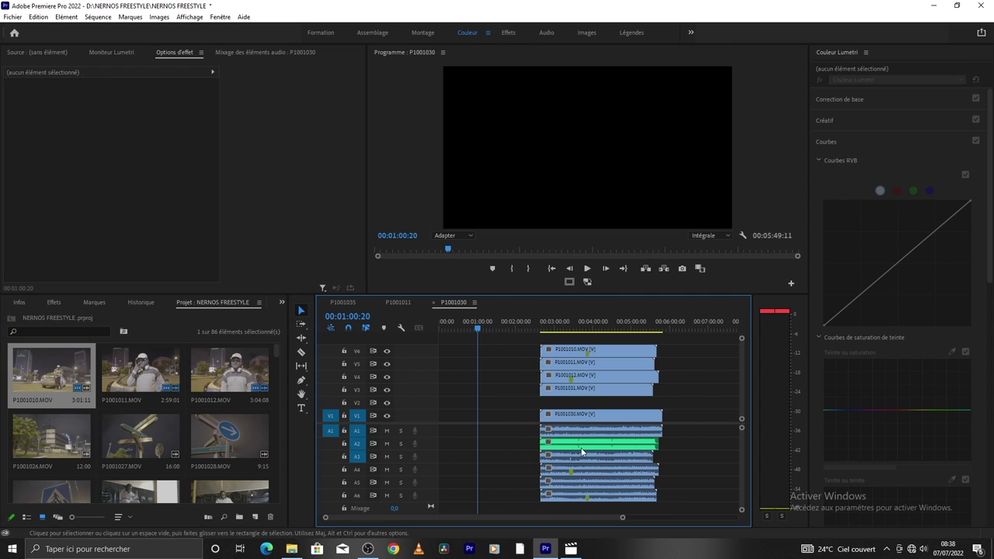
pyautogui.moveTo(621, 519)
pyautogui.mouseDown()
pyautogui.moveTo(648, 519)
pyautogui.moveTo(602, 518)
pyautogui.mouseUp()
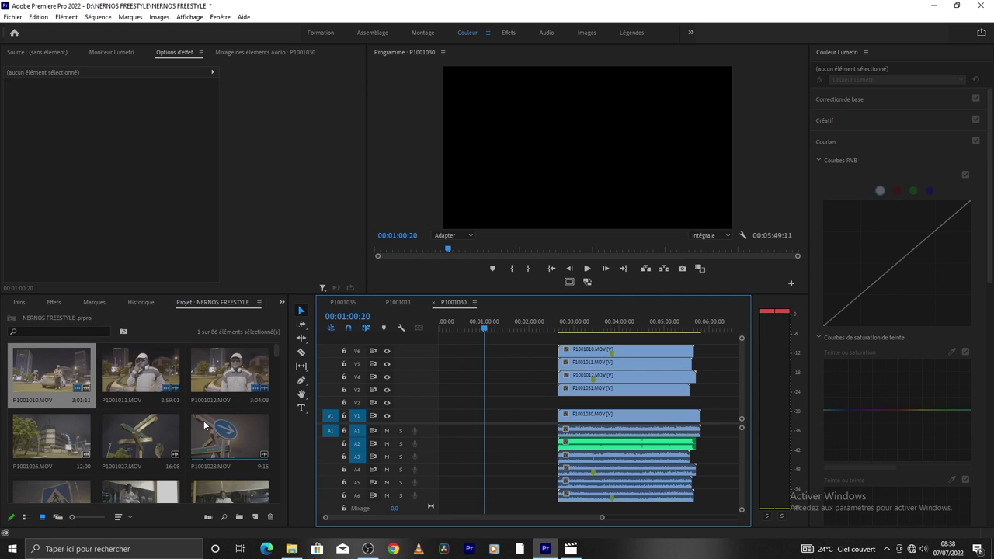
# Step: Add the P1001036 angle on a new top track V7
pyautogui.scroll(-1, 203, 420)
pyautogui.scroll(-1, 202, 419)
pyautogui.scroll(-1, 202, 420)
pyautogui.scroll(-1, 202, 419)
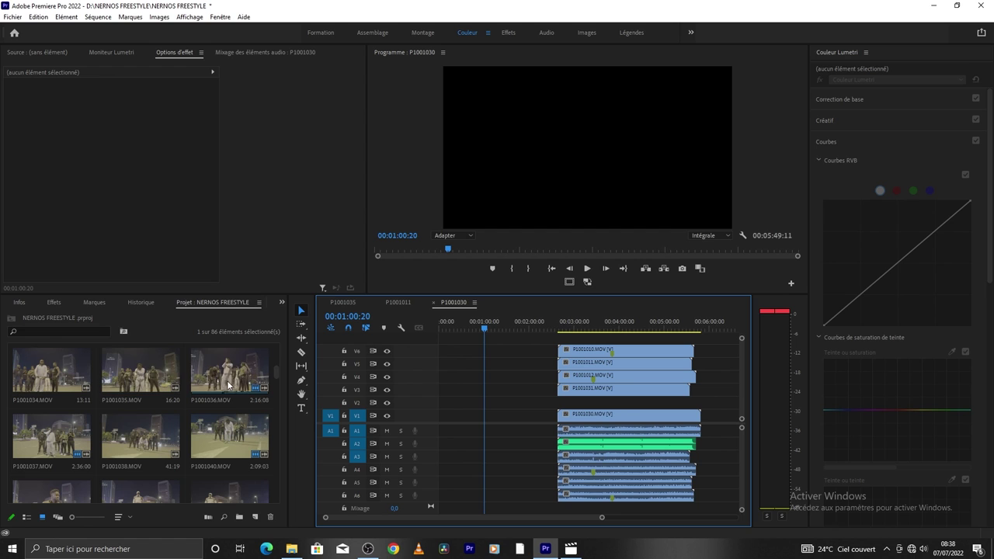
pyautogui.moveTo(229, 384)
pyautogui.mouseDown()
pyautogui.moveTo(564, 366)
pyautogui.moveTo(571, 354)
pyautogui.mouseUp()
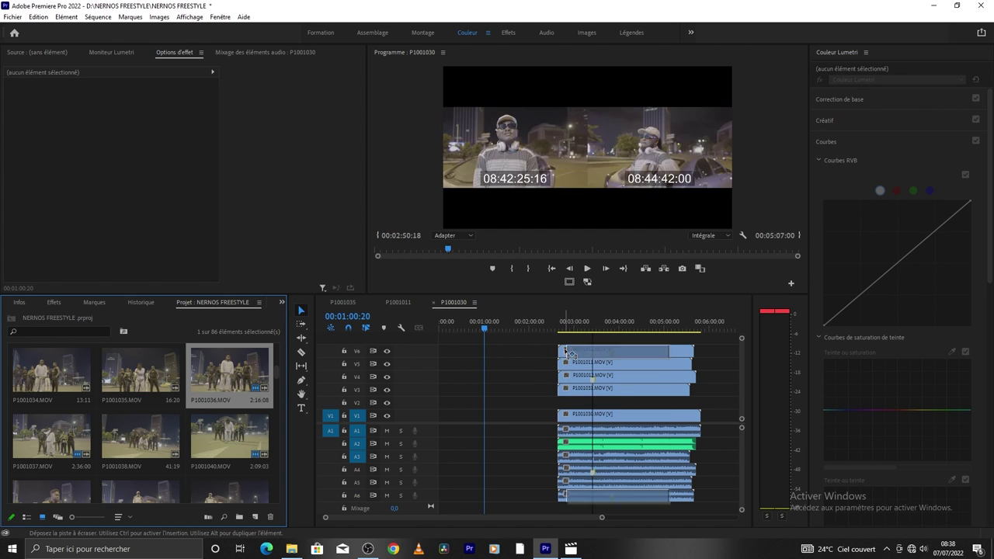
pyautogui.moveTo(571, 354); pyautogui.dragTo(565, 340)
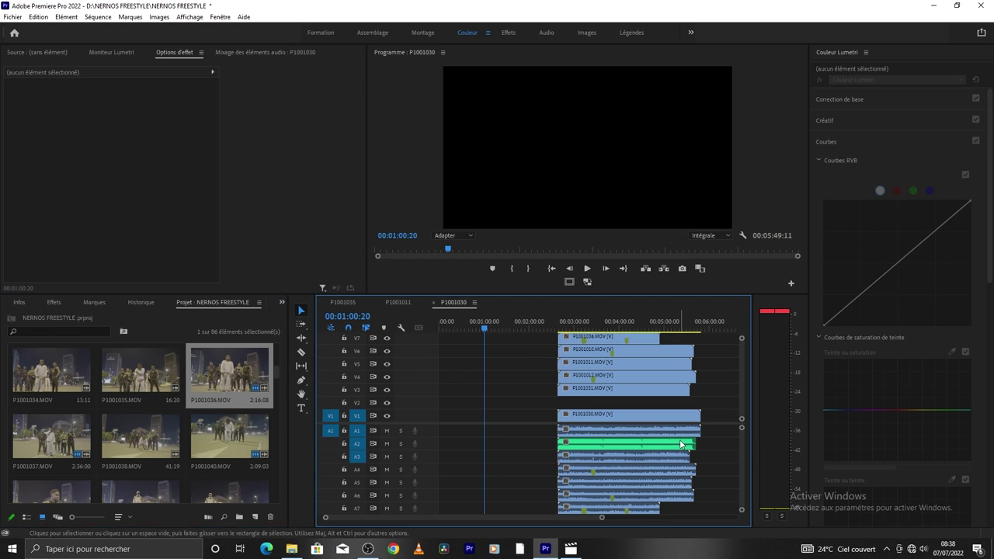
pyautogui.moveTo(601, 518); pyautogui.dragTo(674, 518)
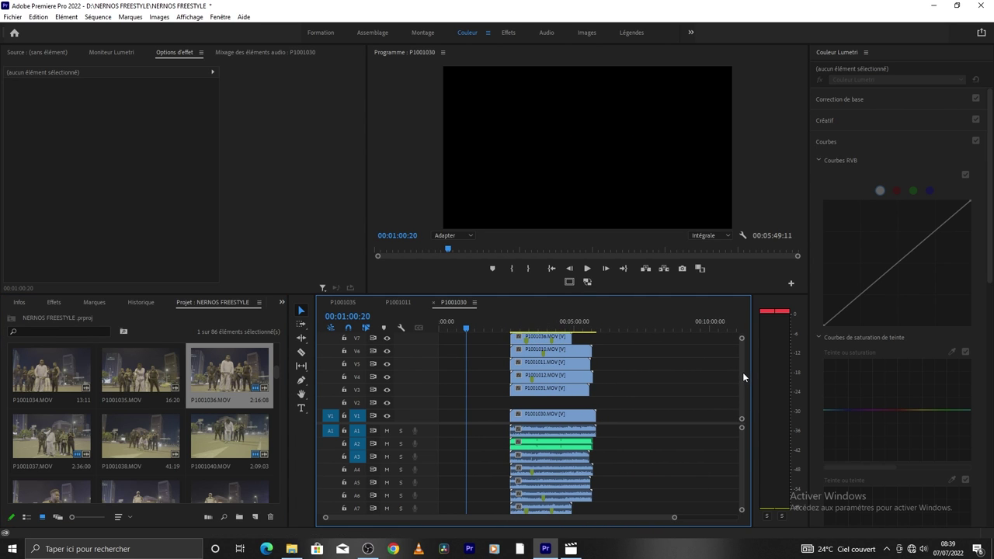
pyautogui.scroll(2, 744, 372)
# Step: Scrub through the sequence and check the song clip on track A2
pyautogui.moveTo(482, 330)
pyautogui.mouseDown()
pyautogui.moveTo(550, 342)
pyautogui.moveTo(516, 351)
pyautogui.mouseUp()
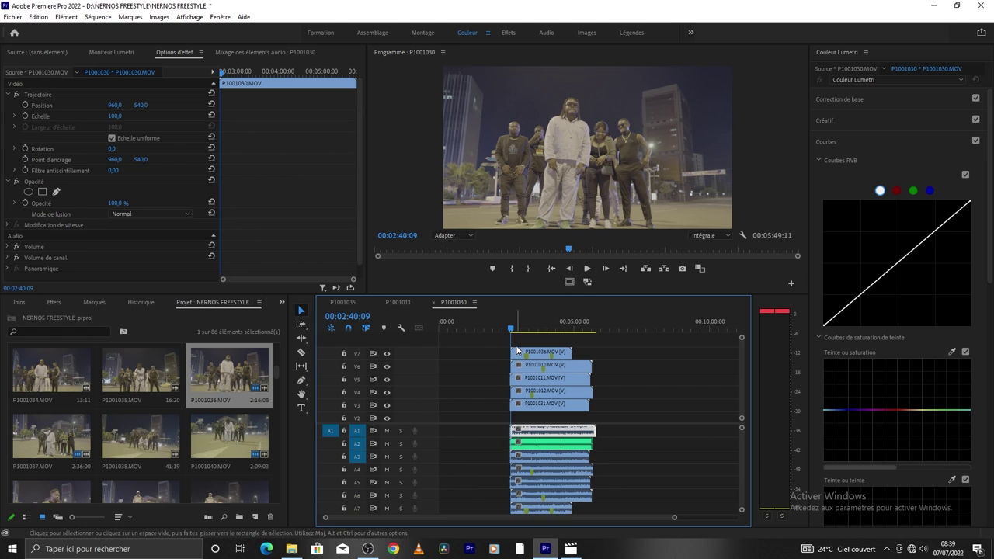
pyautogui.click(552, 452)
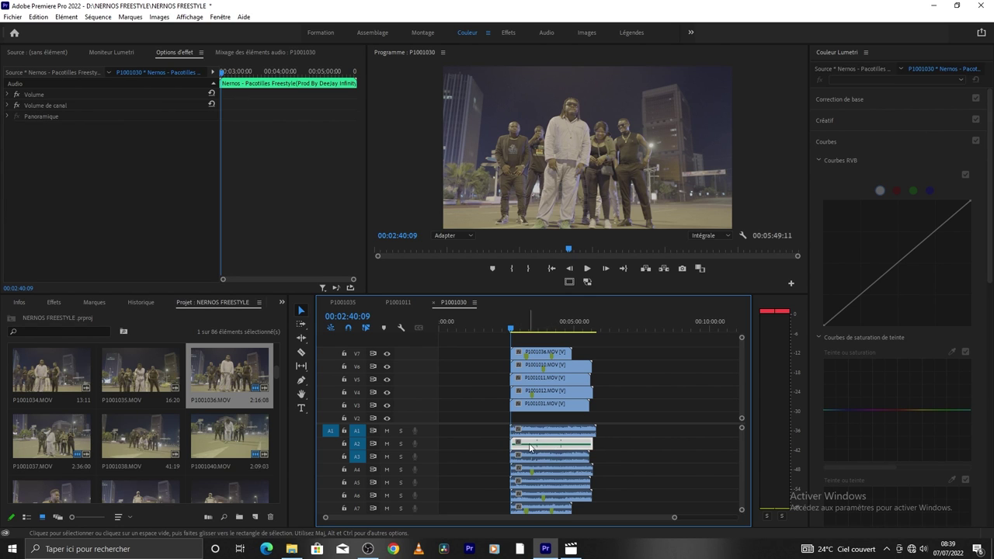
pyautogui.click(610, 441)
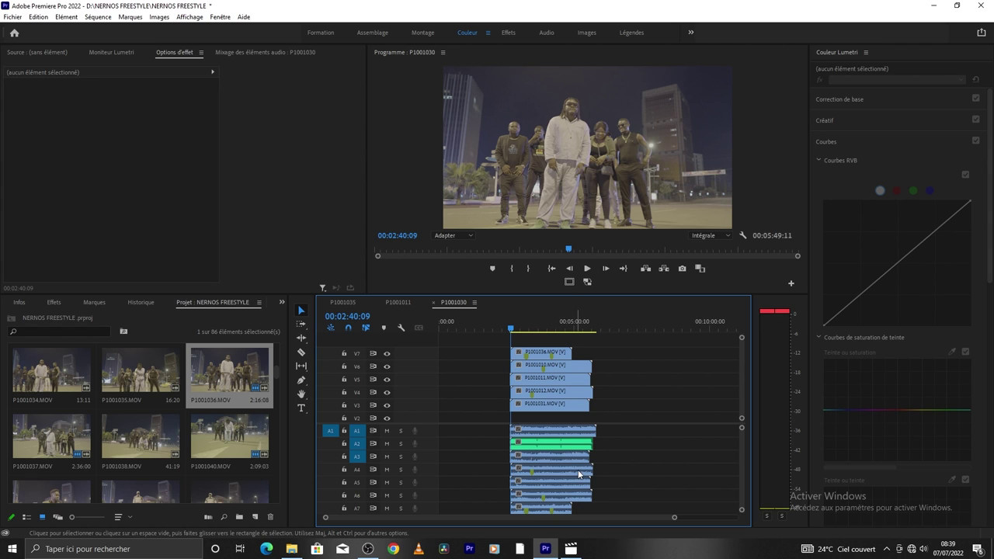
# Step: Marquee-select every video and audio clip across all tracks
pyautogui.click(478, 366)
pyautogui.moveTo(475, 340)
pyautogui.mouseDown()
pyautogui.moveTo(607, 535)
pyautogui.moveTo(609, 505)
pyautogui.mouseUp()
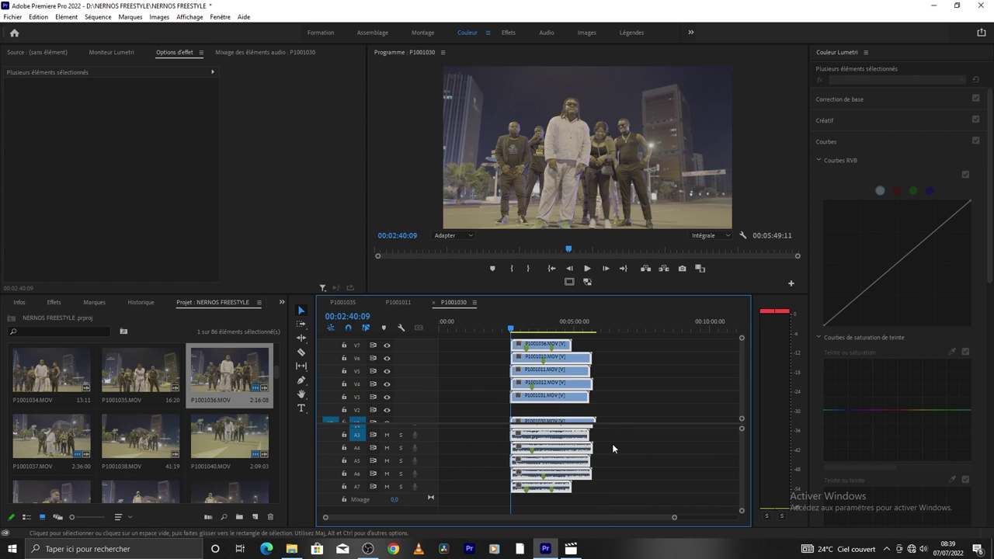
pyautogui.moveTo(610, 424); pyautogui.dragTo(610, 424)
# Step: Synchronise the selected clips using Audio as the sync point
pyautogui.rightClick(554, 383)
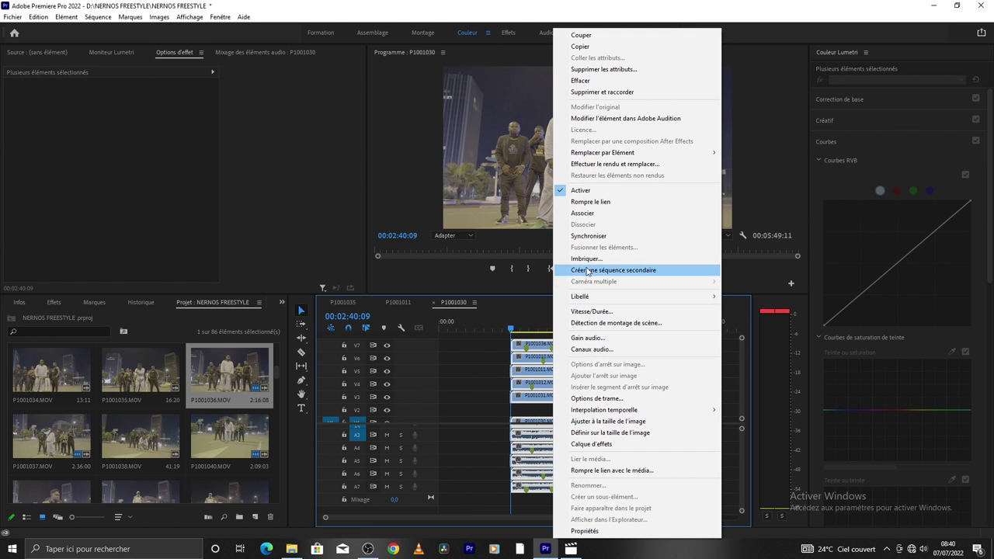
pyautogui.click(586, 236)
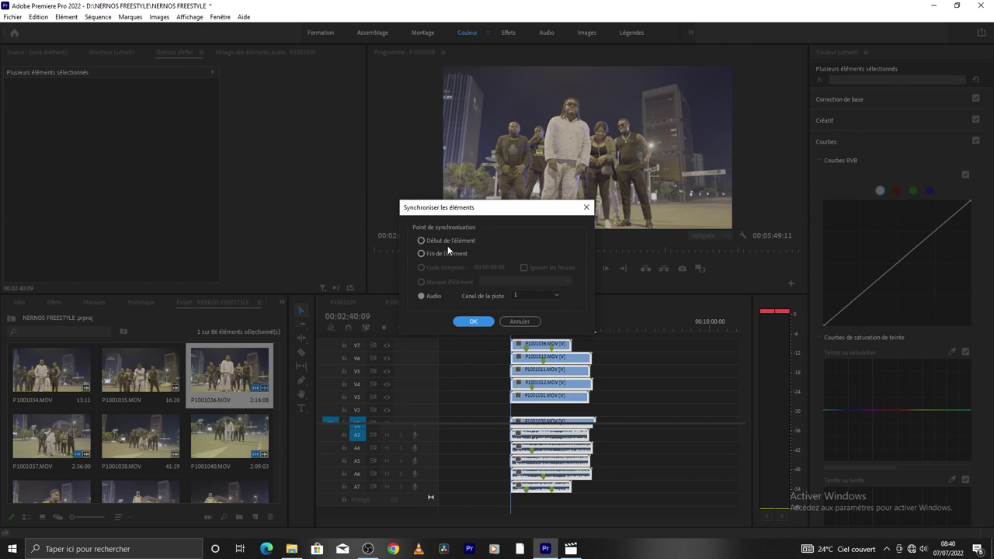
pyautogui.click(422, 253)
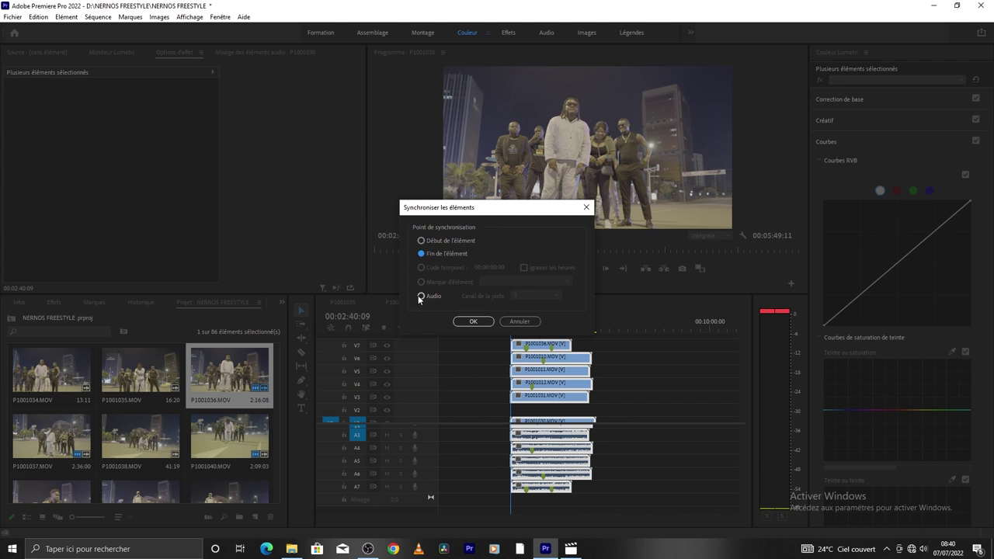
pyautogui.click(421, 297)
pyautogui.click(470, 322)
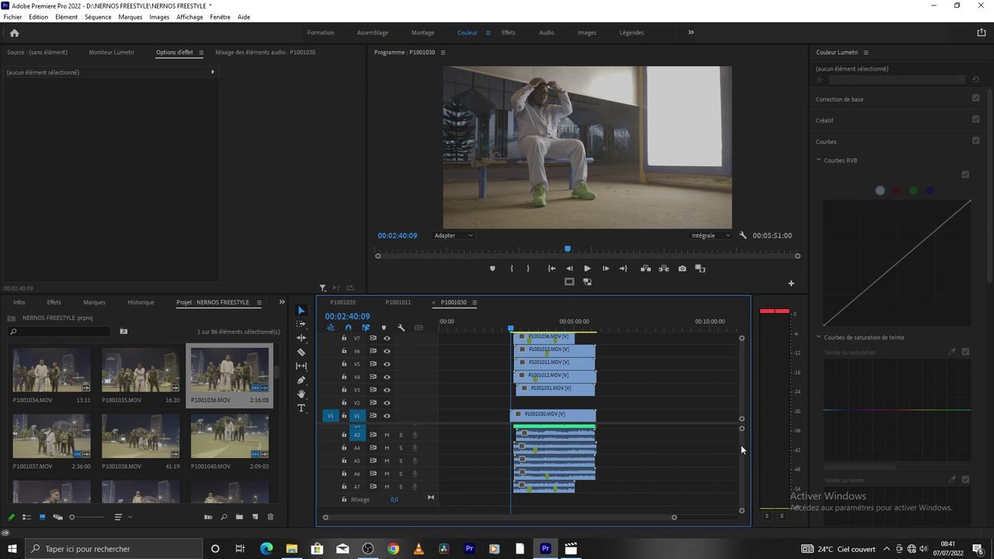
# Step: Solo audio track A2 so only the Nernos song is heard
pyautogui.scroll(1, 743, 447)
pyautogui.click(549, 449)
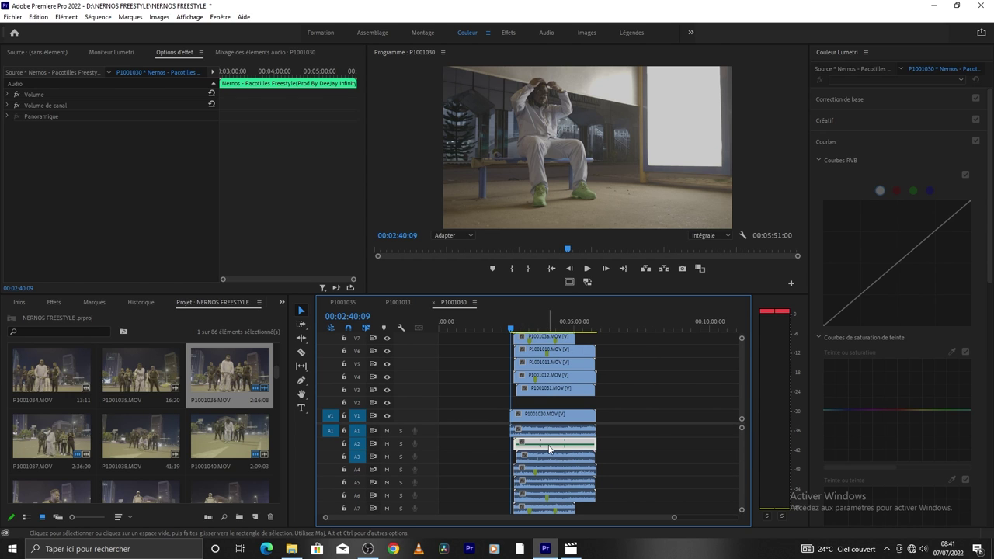
pyautogui.click(498, 444)
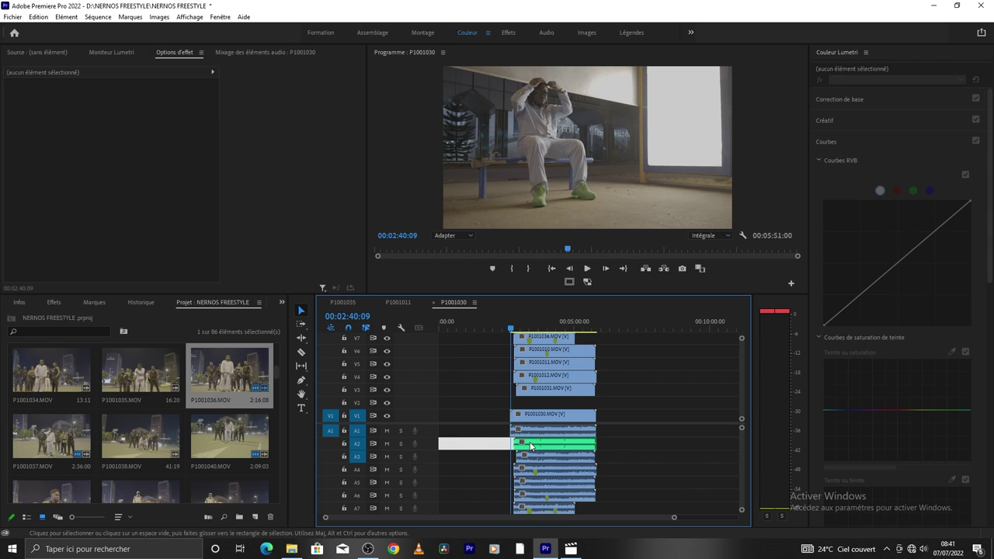
pyautogui.click(401, 445)
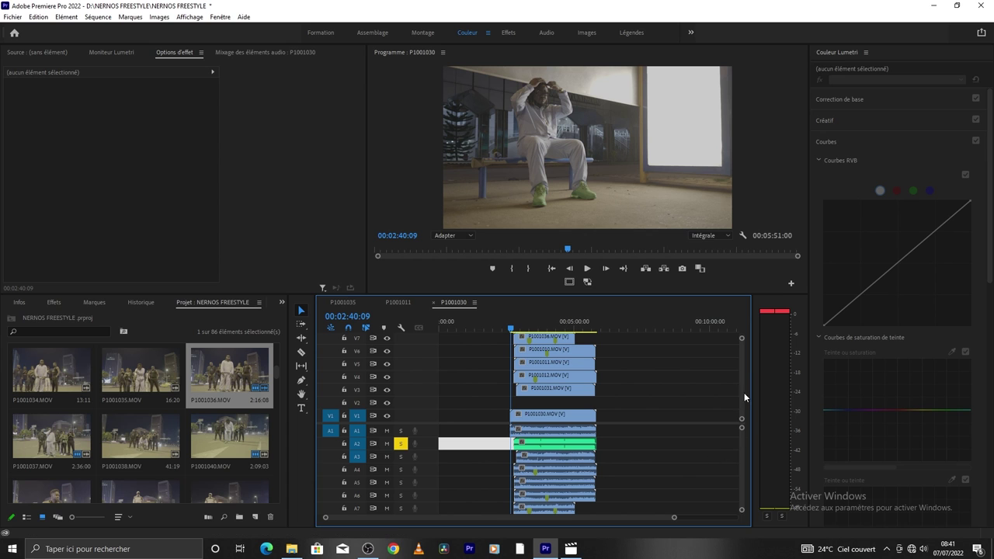
pyautogui.scroll(2, 743, 377)
# Step: Play the synced sequence from about 2:40, zooming the timeline in and back out
pyautogui.scroll(-2, 740, 379)
pyautogui.press('space')
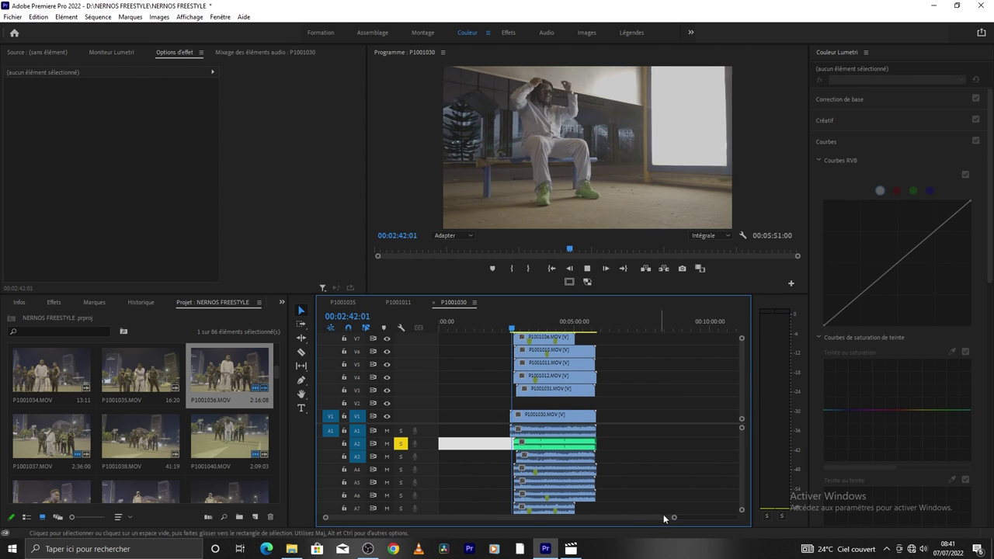
pyautogui.press('=')
pyautogui.press('=')
pyautogui.press('=')
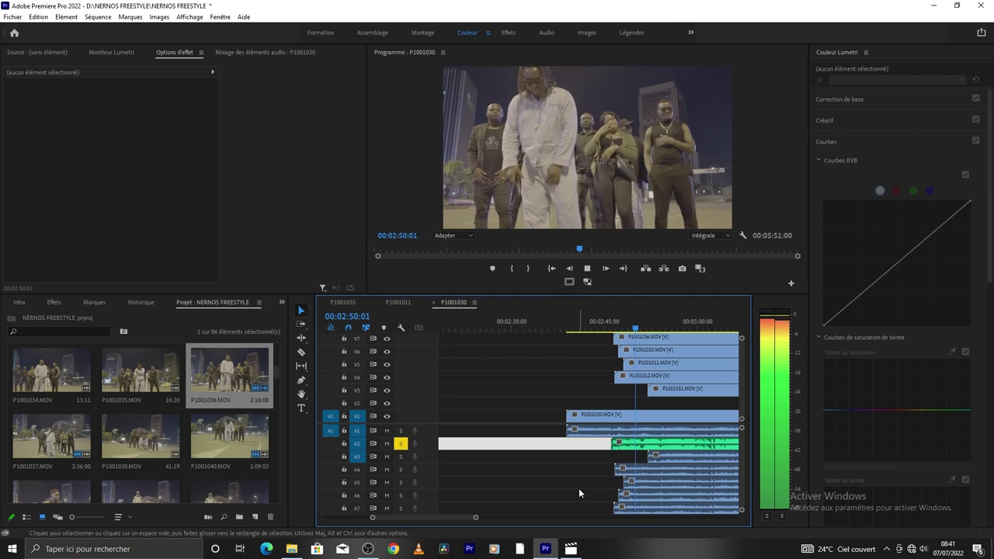
pyautogui.scroll(-3, 510, 518)
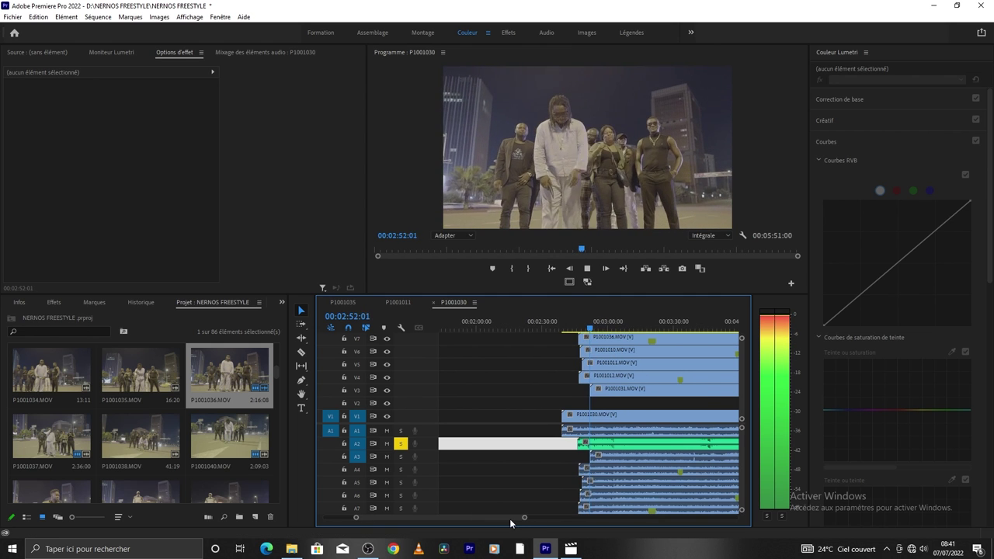
pyautogui.scroll(-3, 522, 519)
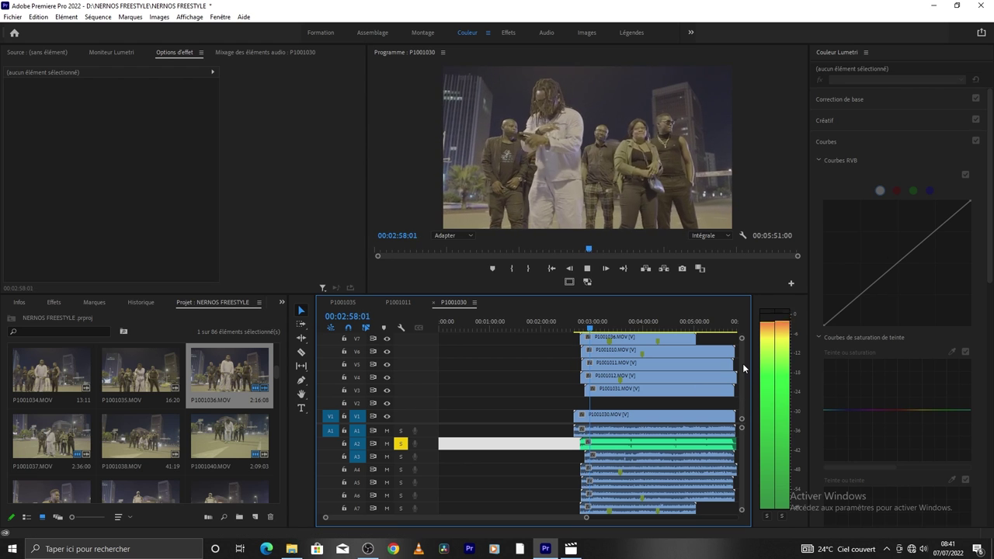
pyautogui.scroll(3, 742, 363)
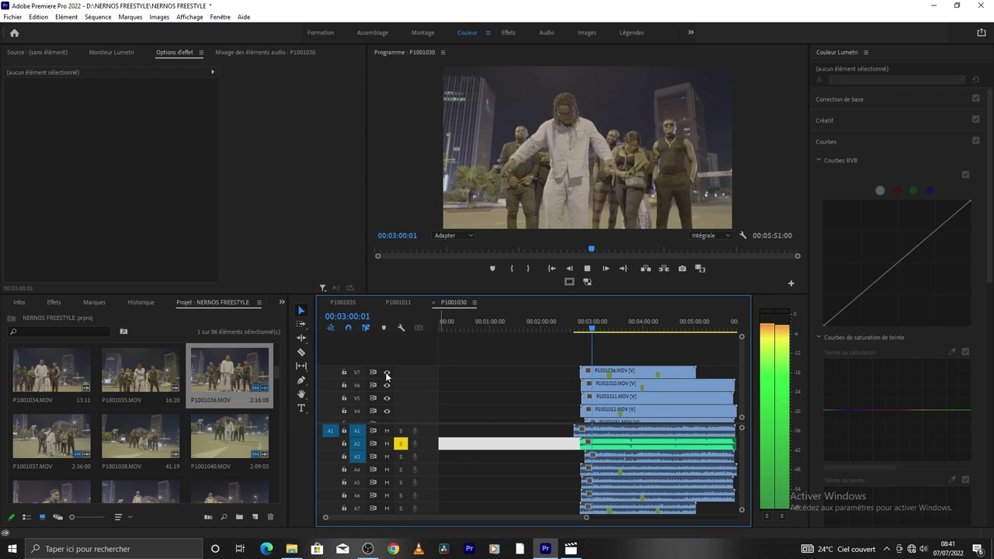
# Step: Review the stacked angles with repeated play and pause, then save the project
pyautogui.press('space')
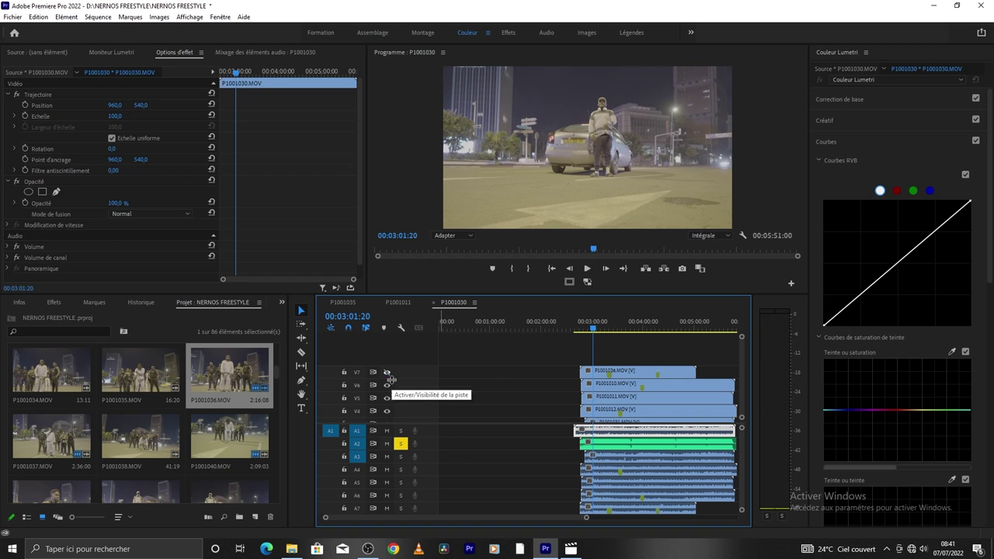
pyautogui.press('space')
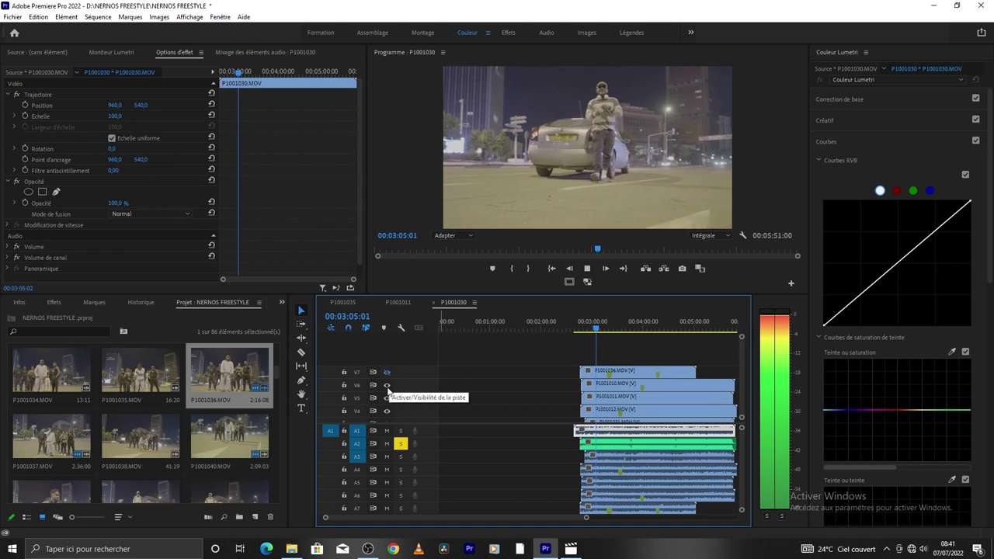
pyautogui.press('space')
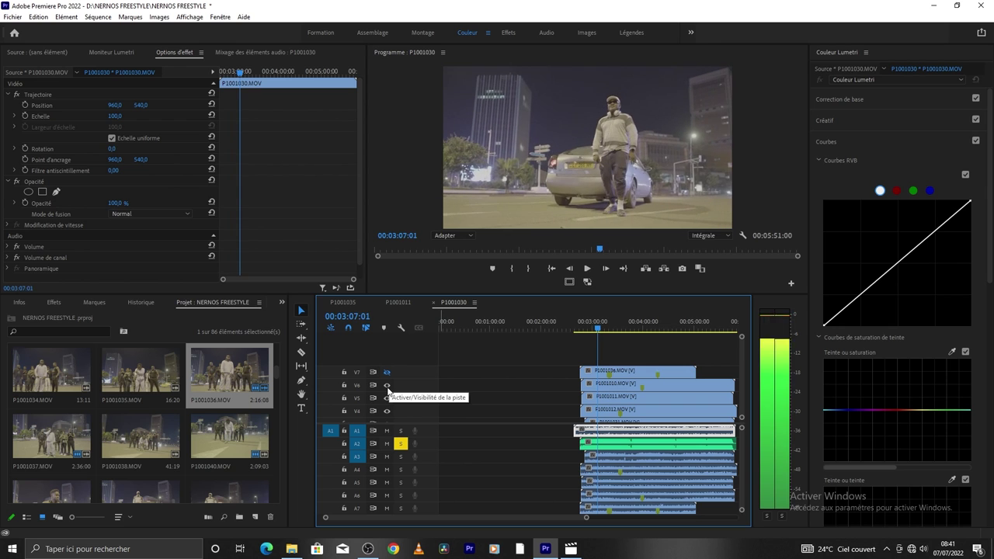
pyautogui.press('space')
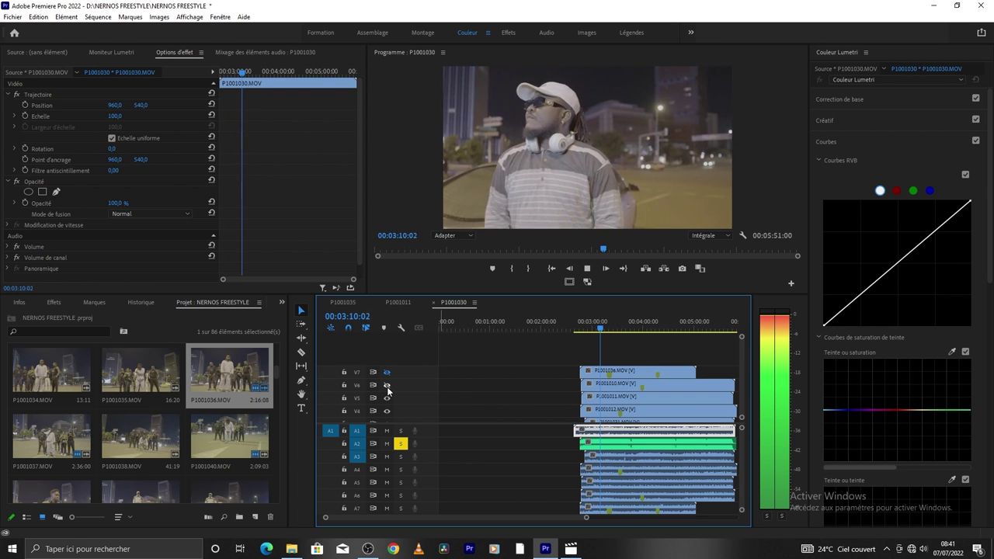
pyautogui.press('space')
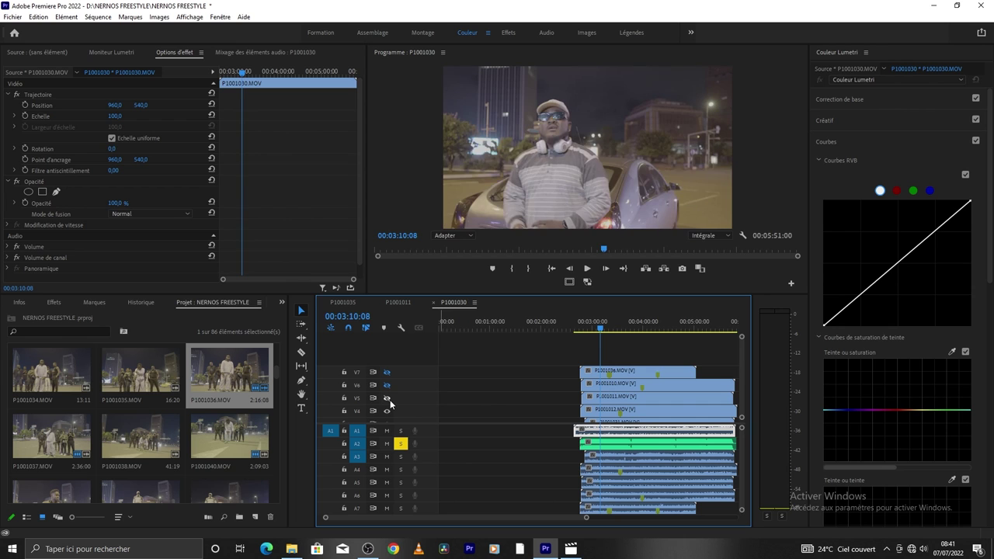
pyautogui.press('space')
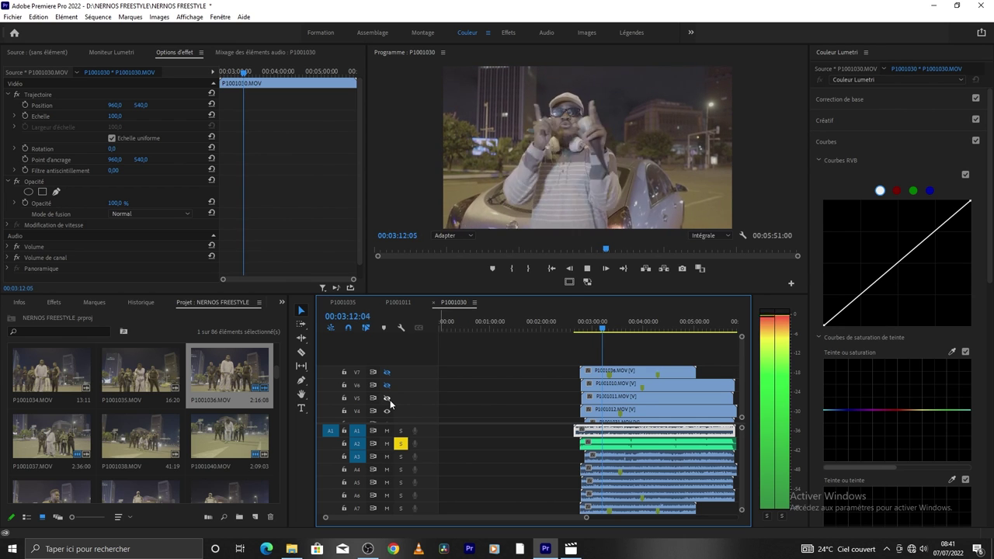
pyautogui.press('space')
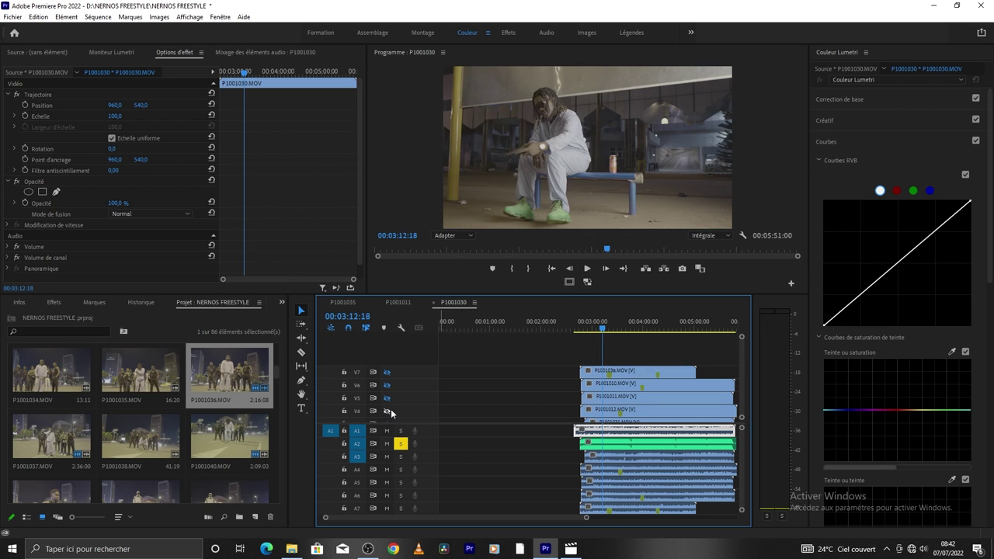
pyautogui.press('space')
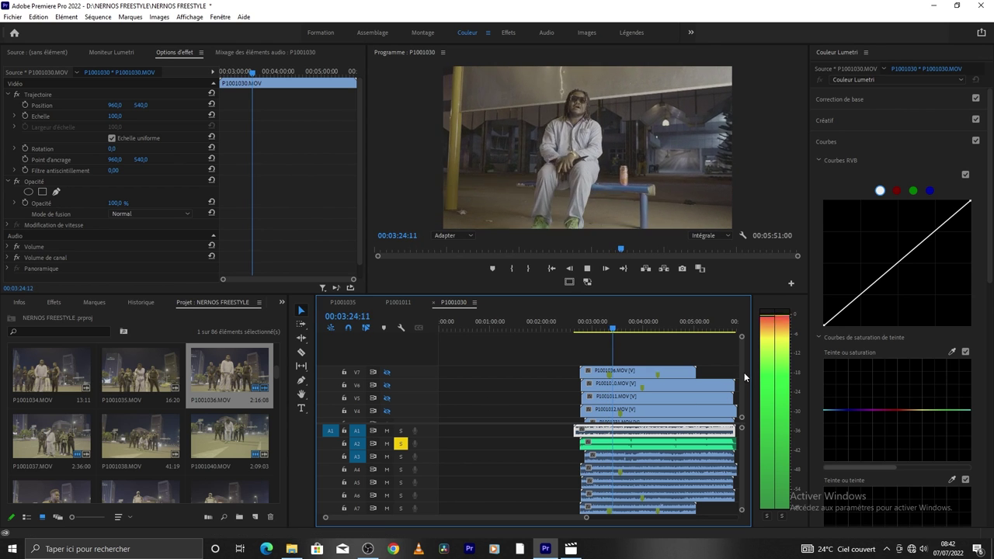
pyautogui.scroll(-1, 743, 371)
pyautogui.scroll(-1, 742, 371)
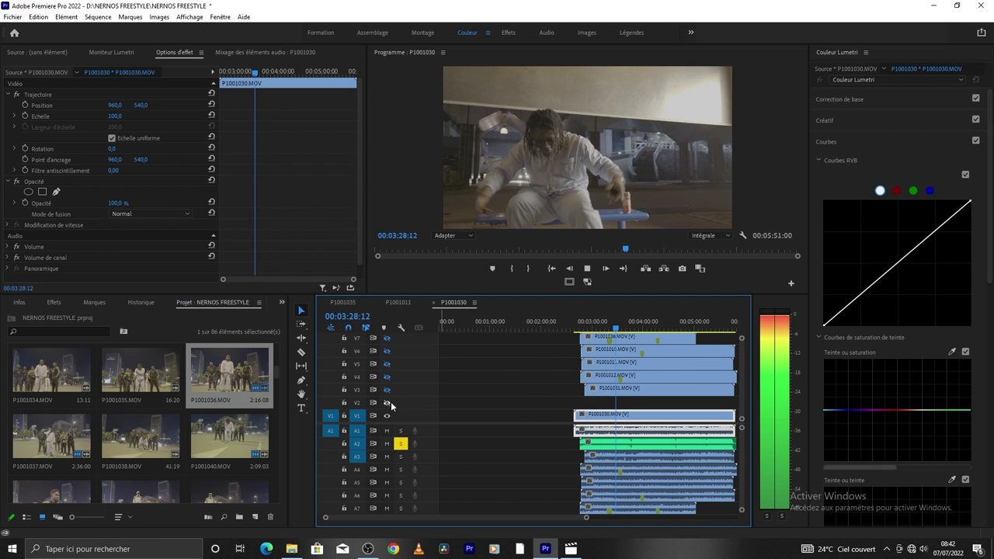
pyautogui.hotkey('ctrl', 's')
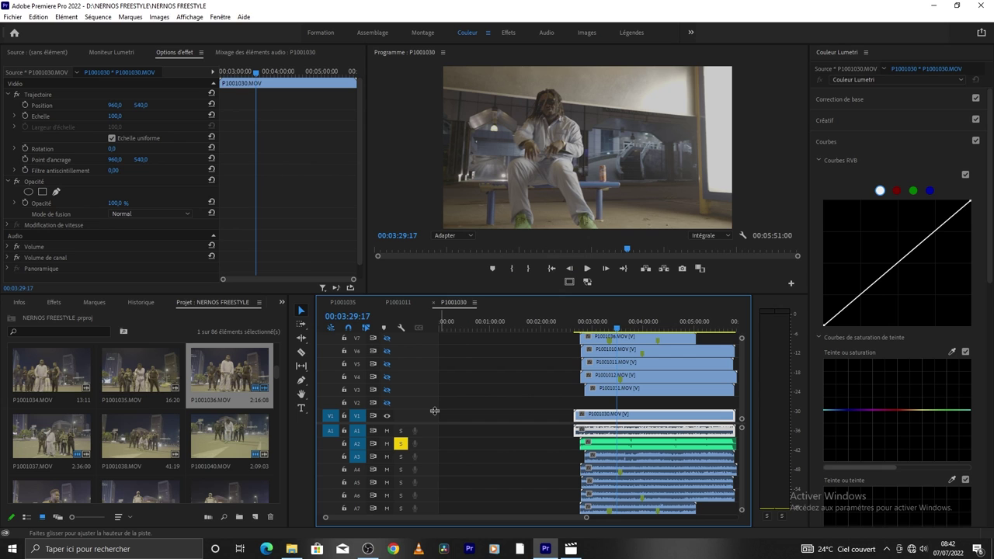
# Step: Re-enable video output on tracks V3, V4, V5, V6 and V7, then adjust the timeline zoom
pyautogui.click(387, 389)
pyautogui.click(387, 376)
pyautogui.click(387, 363)
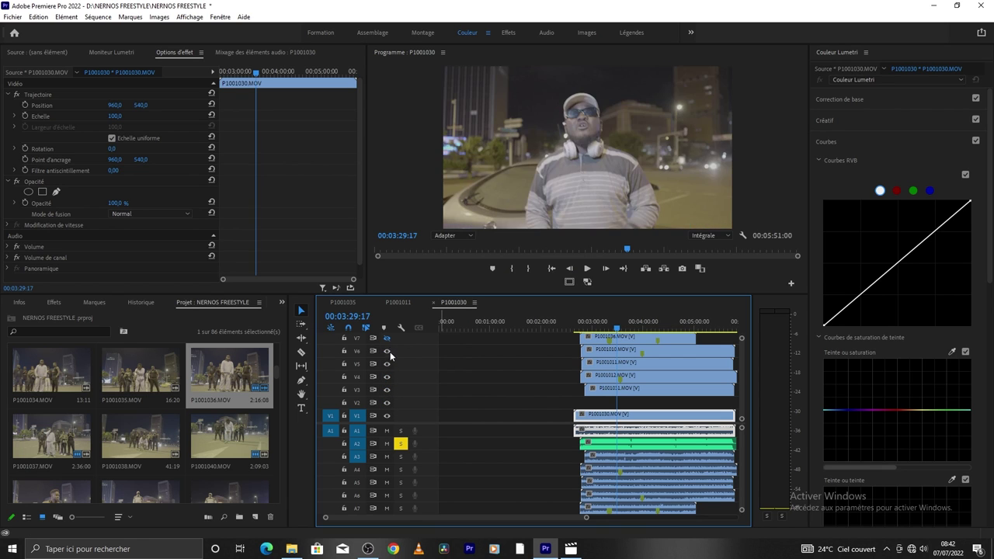
pyautogui.click(387, 351)
pyautogui.click(387, 338)
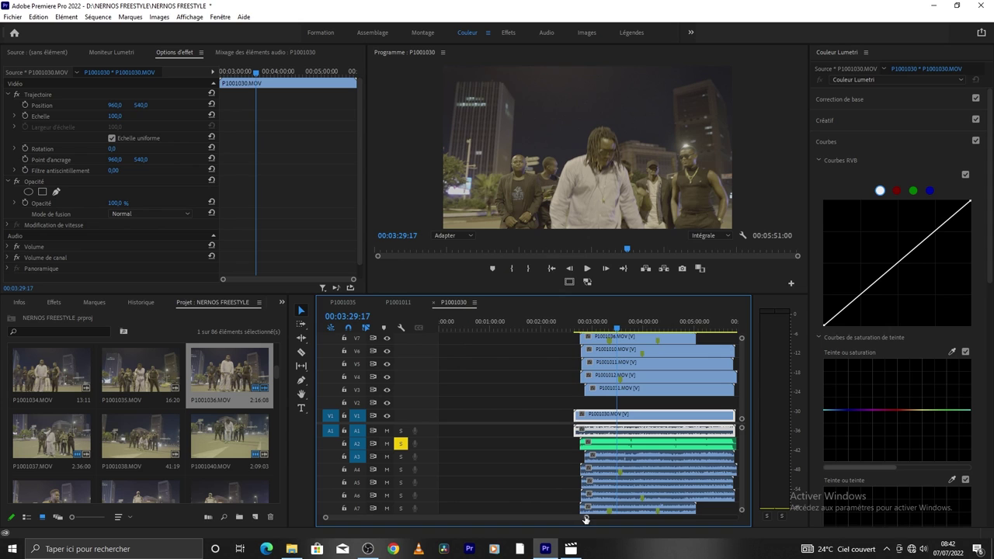
pyautogui.moveTo(586, 519); pyautogui.dragTo(669, 517)
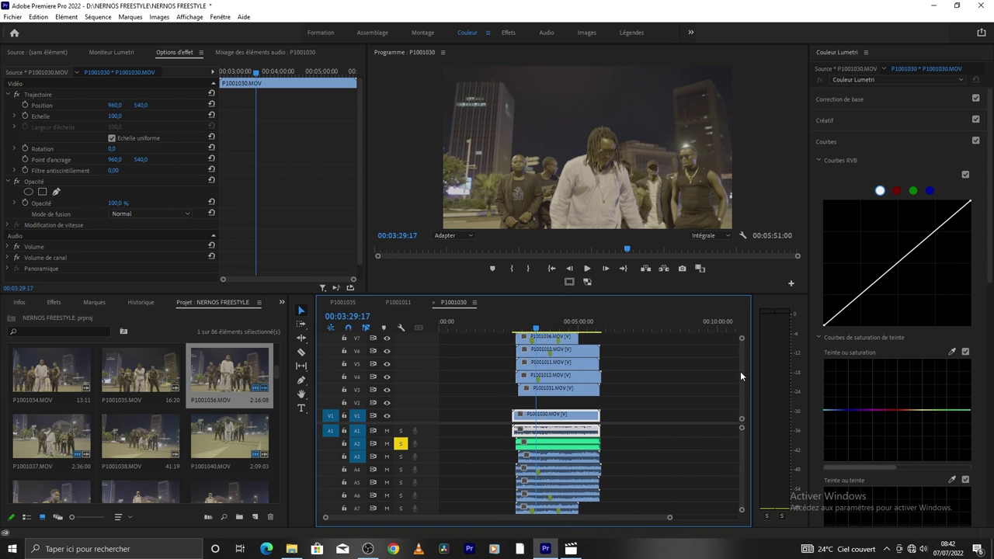
pyautogui.scroll(1, 740, 364)
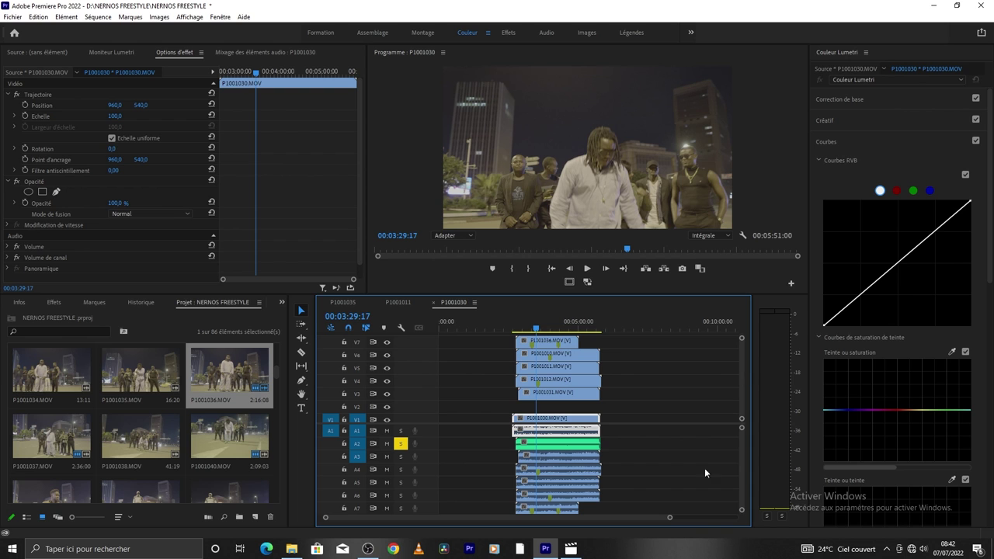
pyautogui.moveTo(669, 518); pyautogui.dragTo(571, 536)
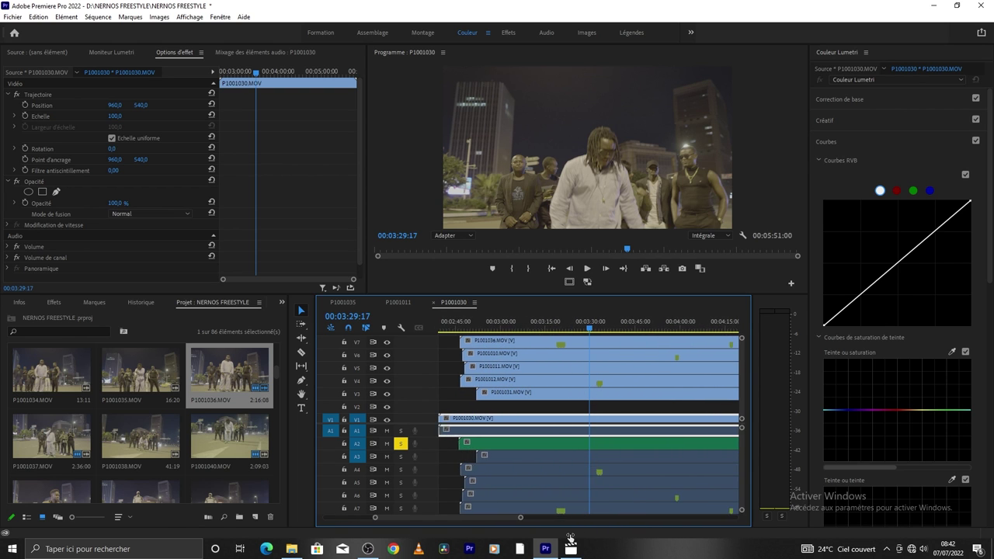
# Step: Razor P1001030 on V1 at the 02:46:13 edit point and select its leftover head
pyautogui.click(510, 326)
pyautogui.press('Up')
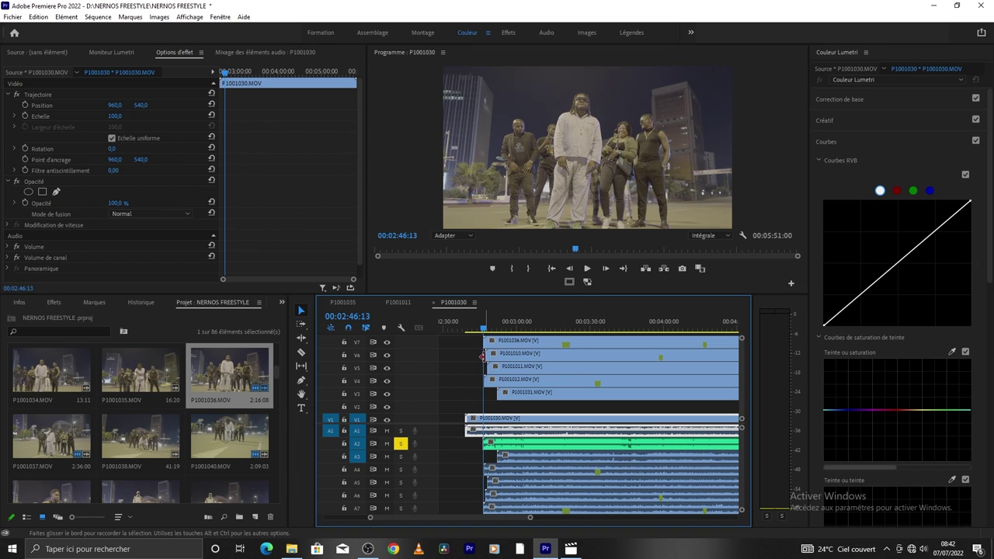
pyautogui.press('c')
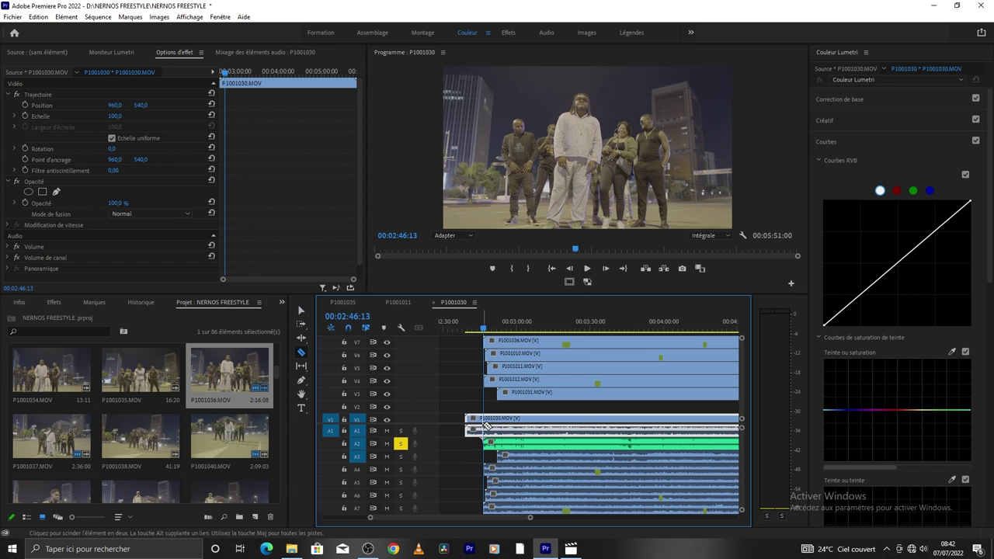
pyautogui.press('v')
pyautogui.click(469, 449)
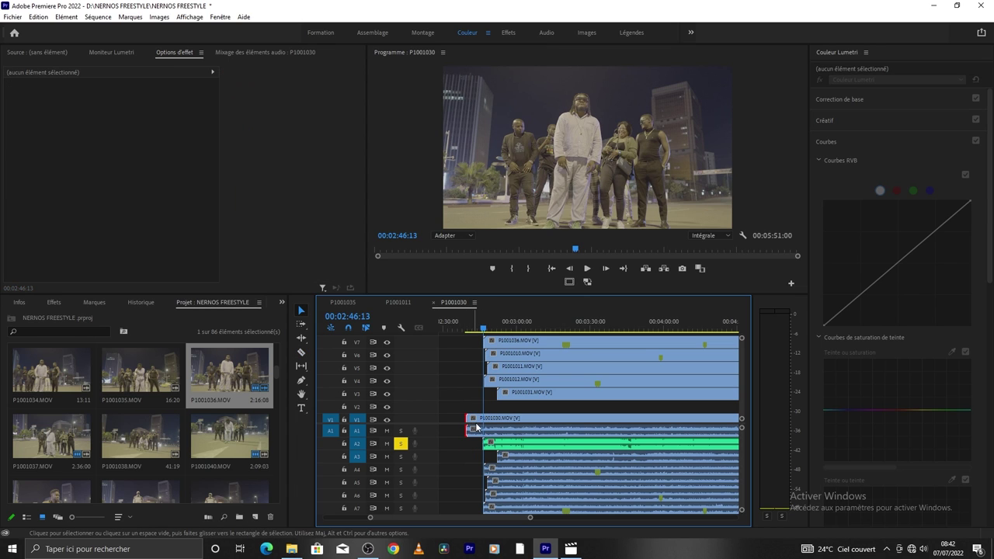
pyautogui.press('c')
pyautogui.press('v')
pyautogui.click(490, 435)
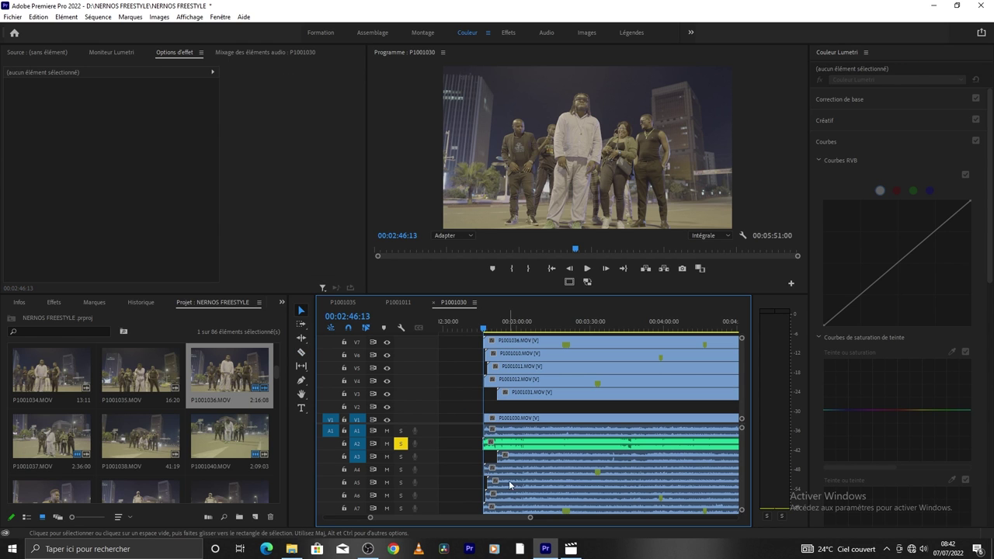
# Step: Play the sequence from the new 02:46:13 start to about 02:51:13
pyautogui.moveTo(530, 519); pyautogui.dragTo(550, 521)
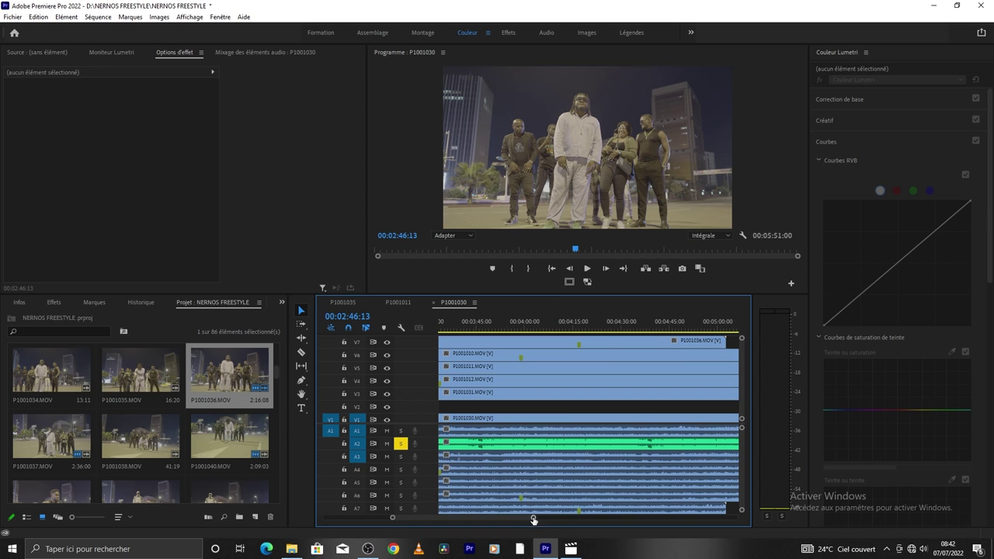
pyautogui.moveTo(532, 518); pyautogui.dragTo(540, 516)
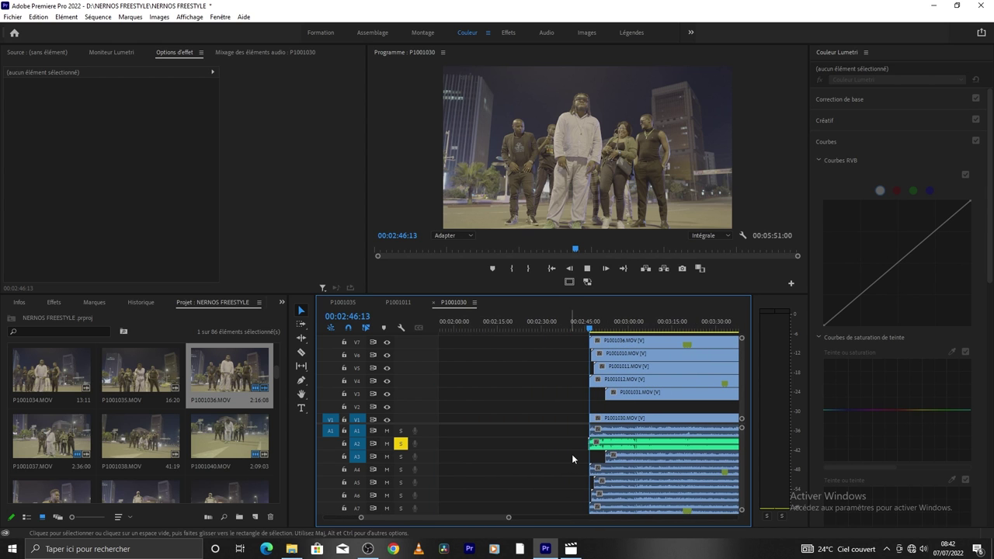
pyautogui.press('space')
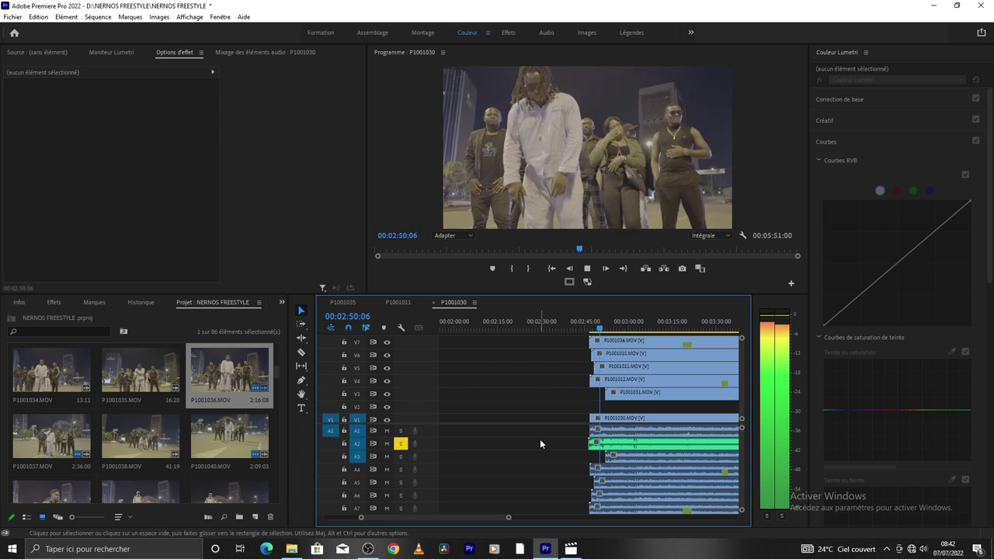
pyautogui.press('space')
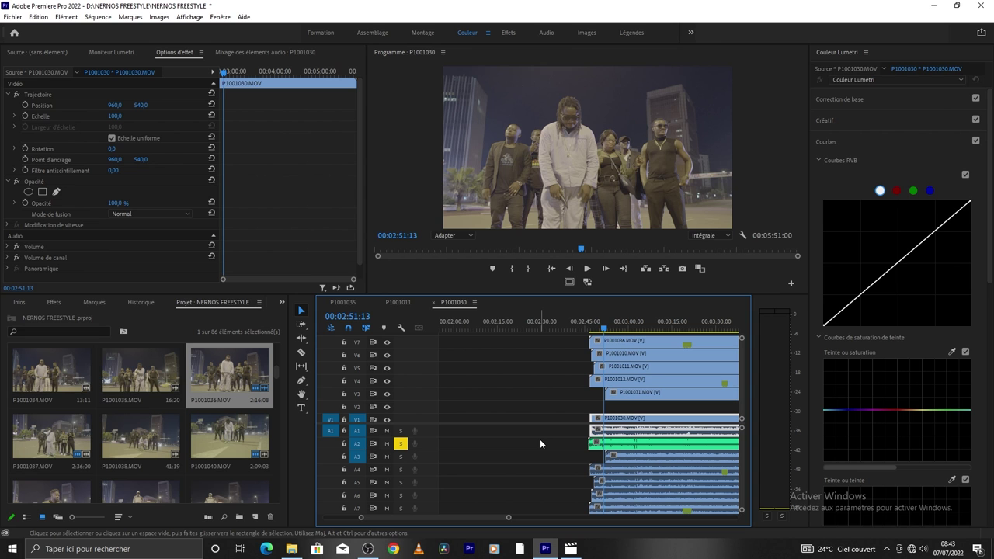
# Step: Play on and scrub to about 02:54:04 to find a cut point
pyautogui.press('space')
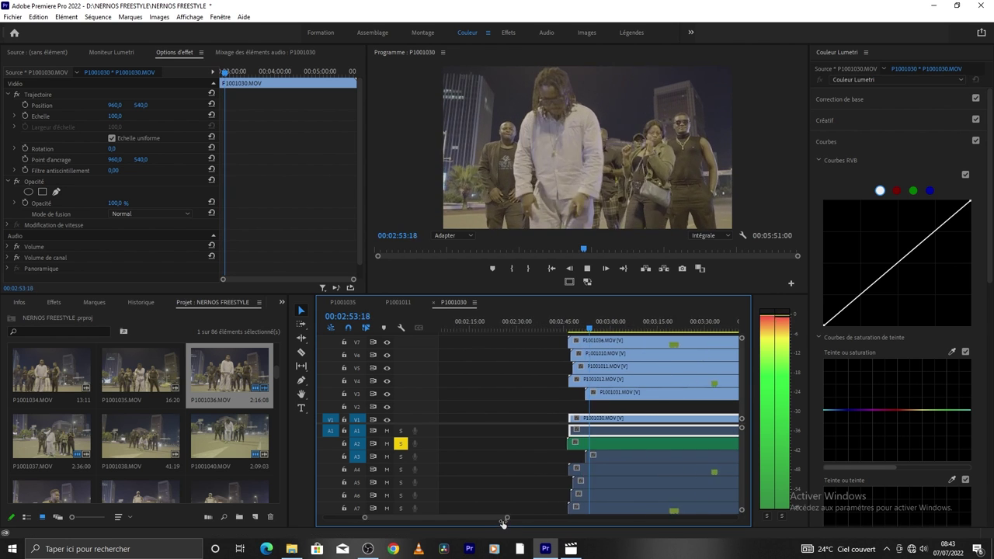
pyautogui.moveTo(509, 519); pyautogui.dragTo(487, 518)
pyautogui.press('space')
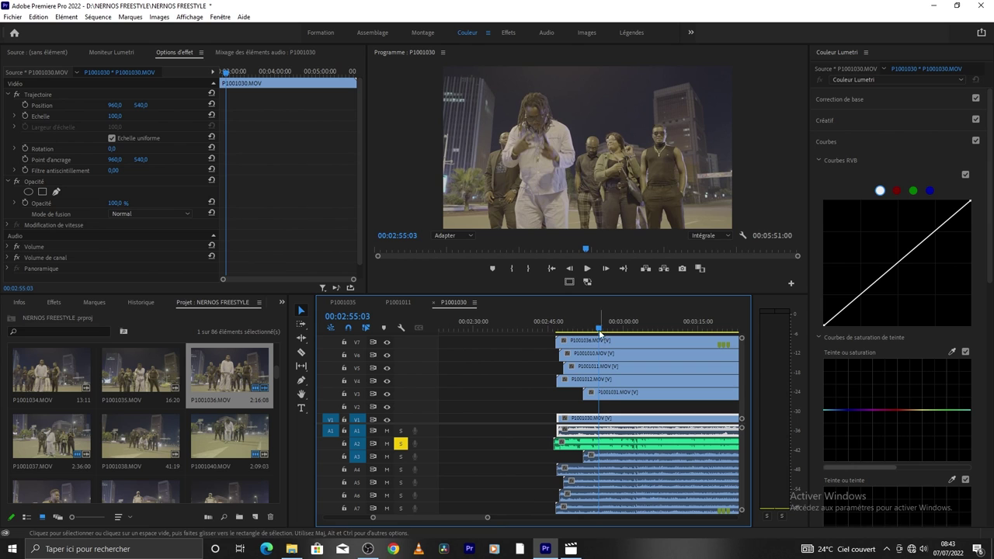
pyautogui.click(593, 330)
pyautogui.moveTo(594, 330); pyautogui.dragTo(595, 326)
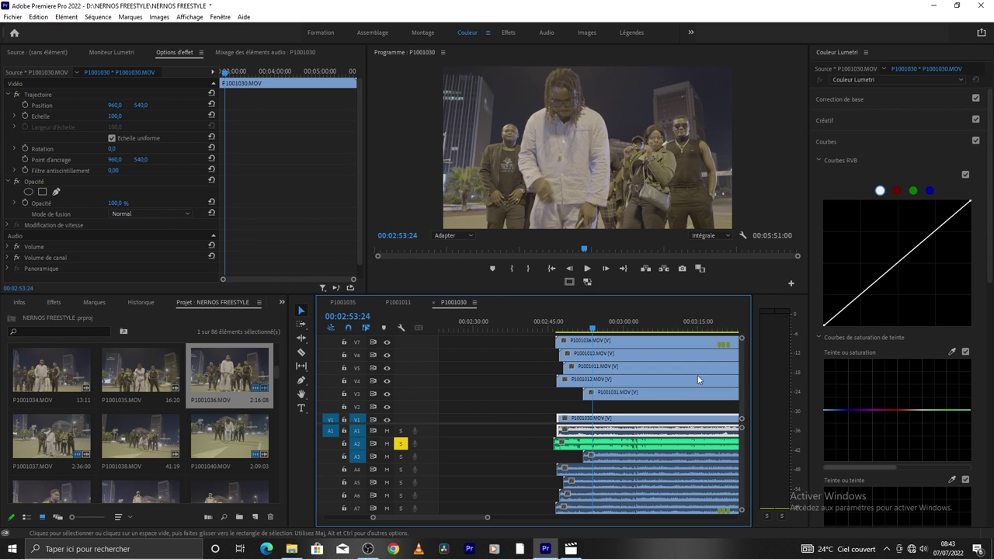
# Step: Trim the start of P1001036 later and preview the trimmed section from about 02:55
pyautogui.moveTo(559, 339); pyautogui.dragTo(602, 340)
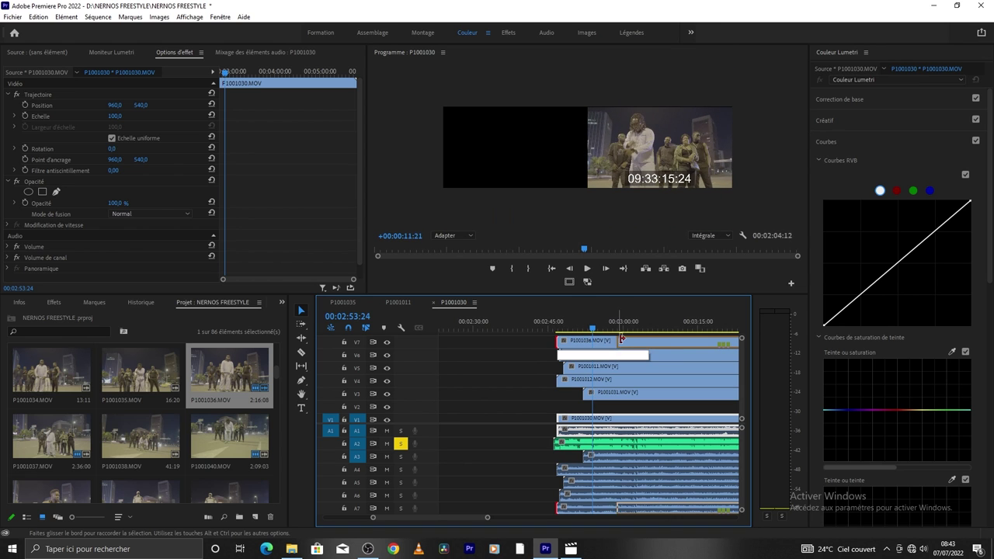
pyautogui.moveTo(602, 340); pyautogui.dragTo(627, 339)
pyautogui.hotkey('shift', 'k')
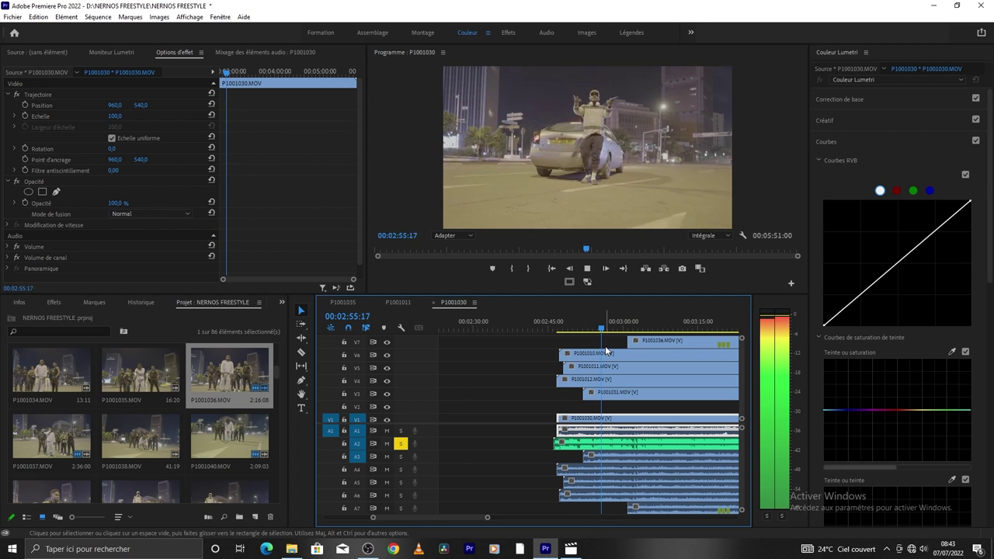
pyautogui.press('space')
pyautogui.moveTo(610, 323); pyautogui.dragTo(599, 325)
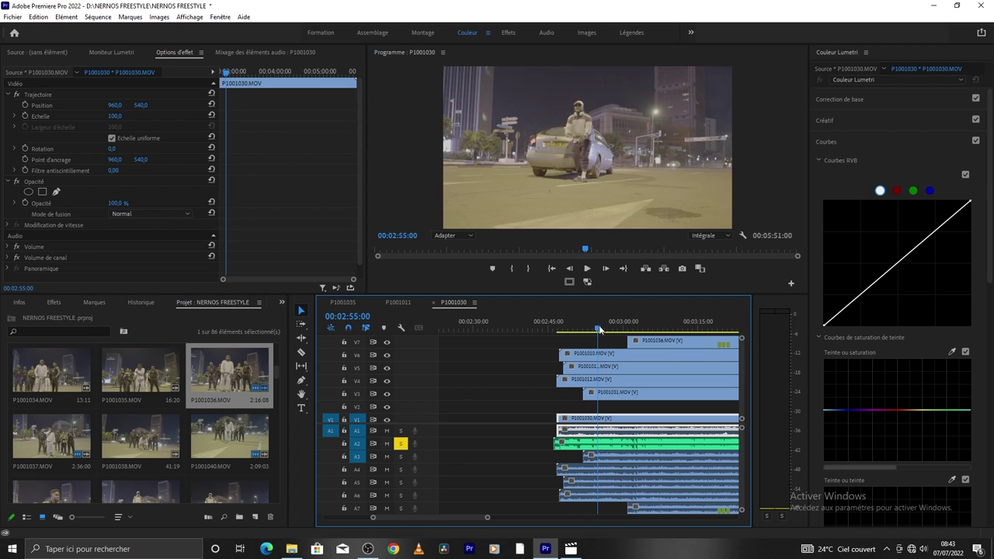
pyautogui.press('space')
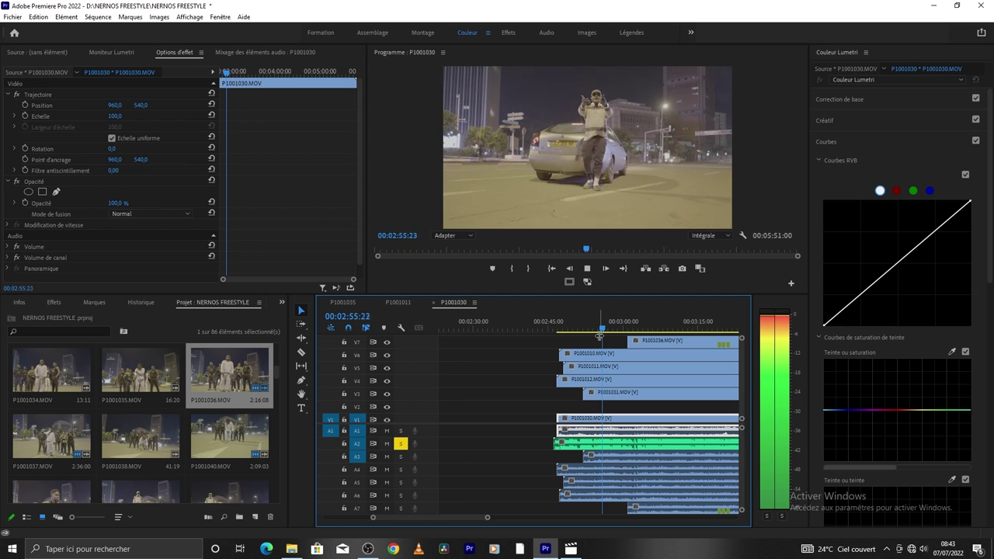
pyautogui.press('space')
# Step: Hide track V6 to reveal the V5 close-up and replay from about 02:53
pyautogui.click(387, 355)
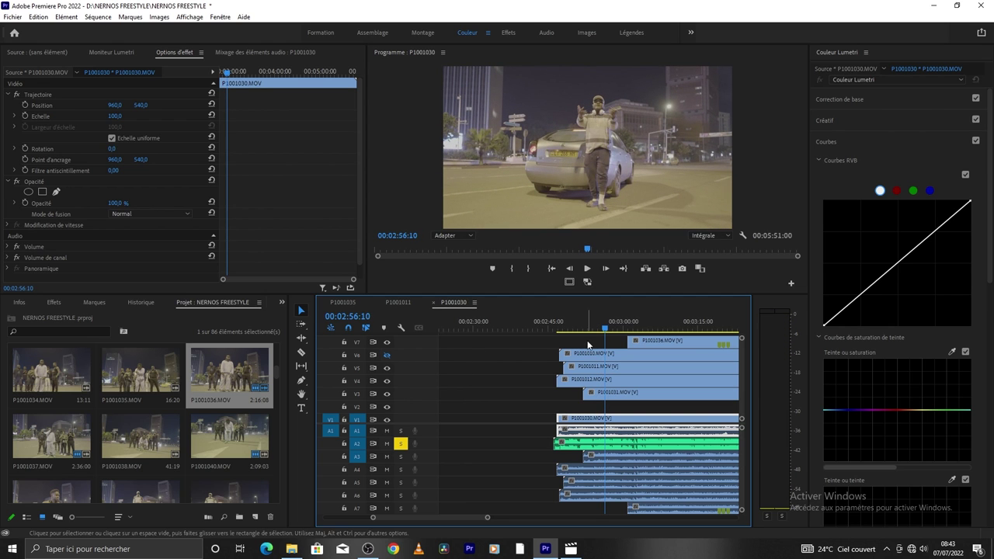
pyautogui.moveTo(606, 327); pyautogui.dragTo(591, 326)
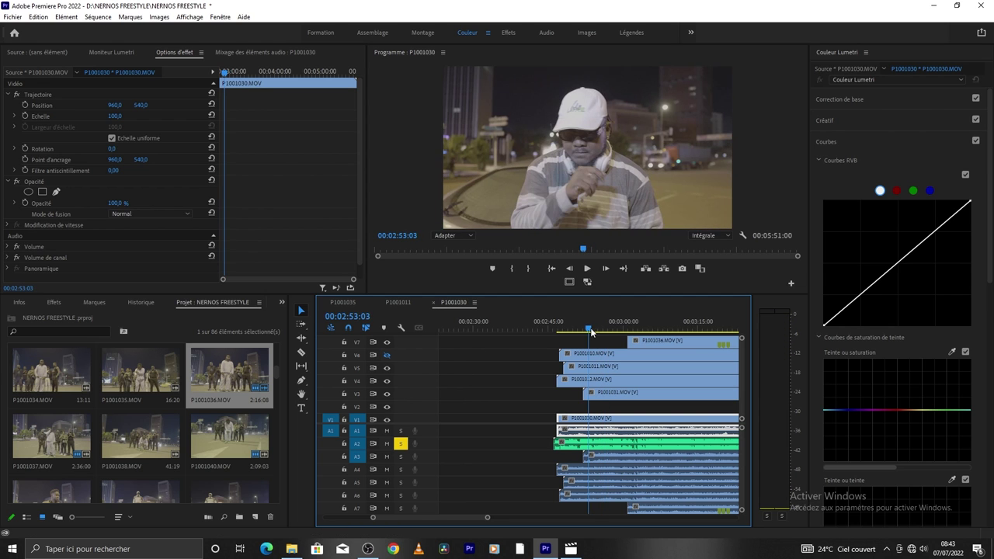
pyautogui.press('space')
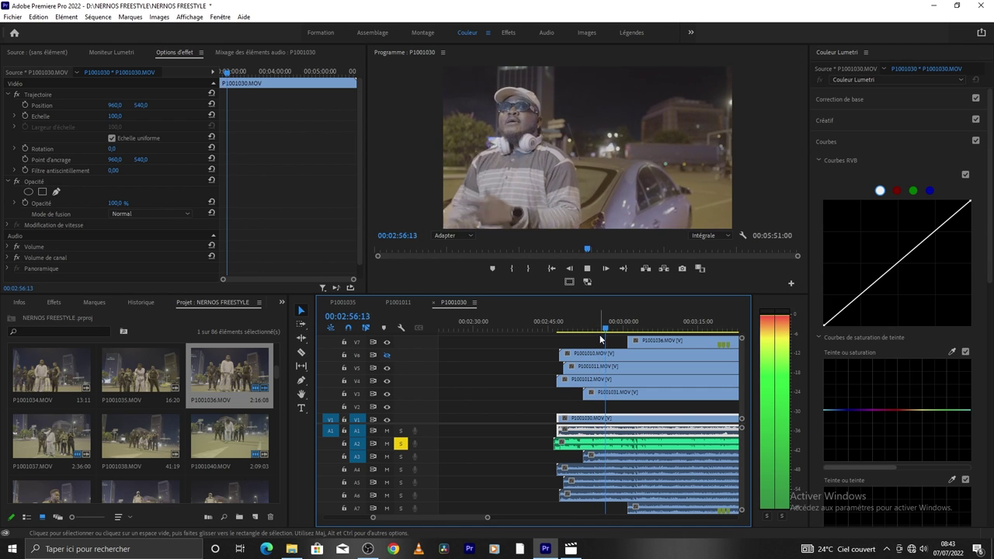
pyautogui.press('space')
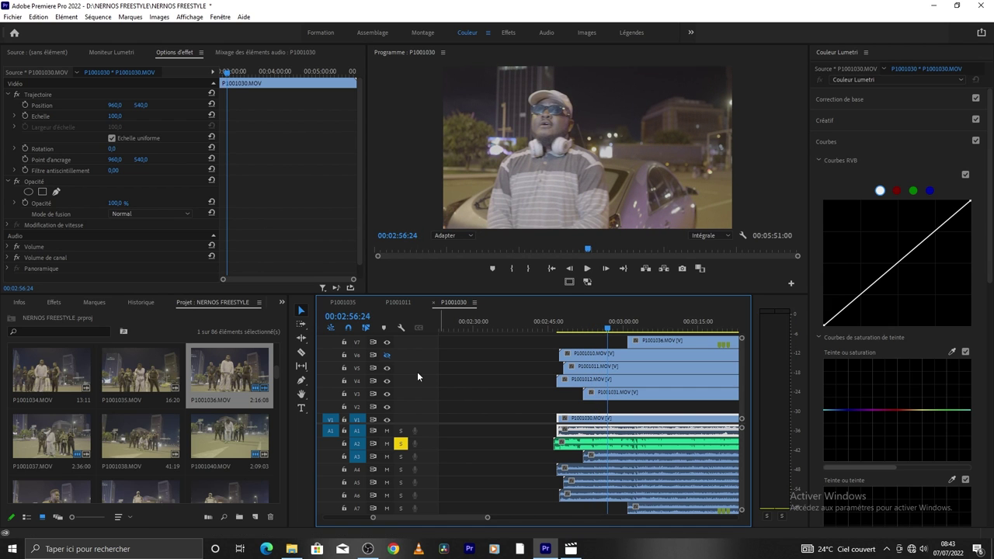
pyautogui.press('space')
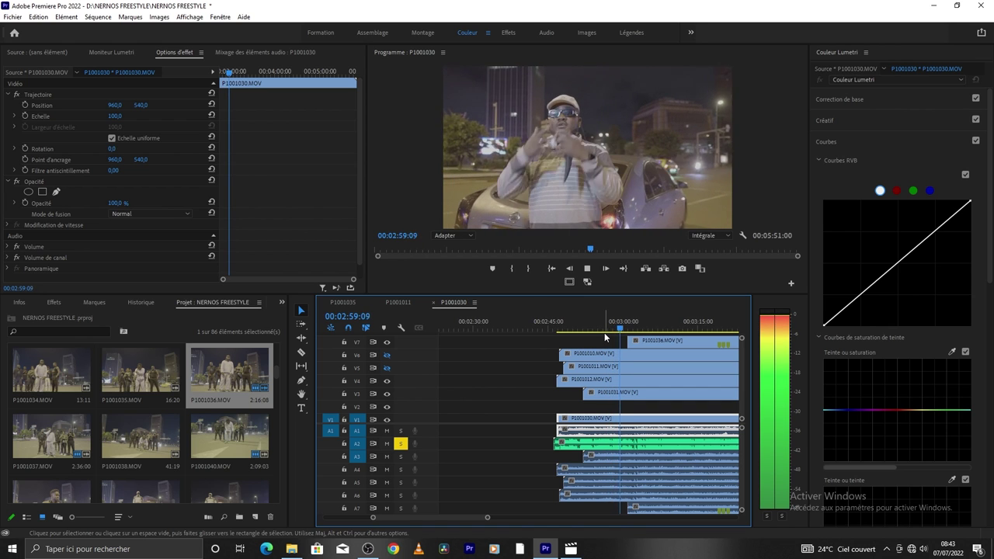
pyautogui.press('space')
# Step: Hide the V4 angle and preview the cut from an earlier point
pyautogui.click(386, 380)
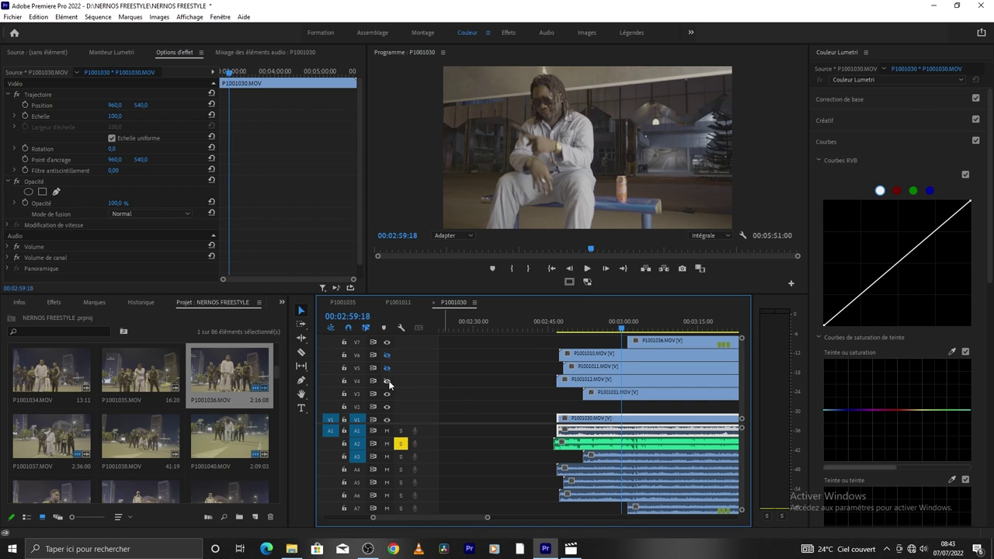
pyautogui.press('space')
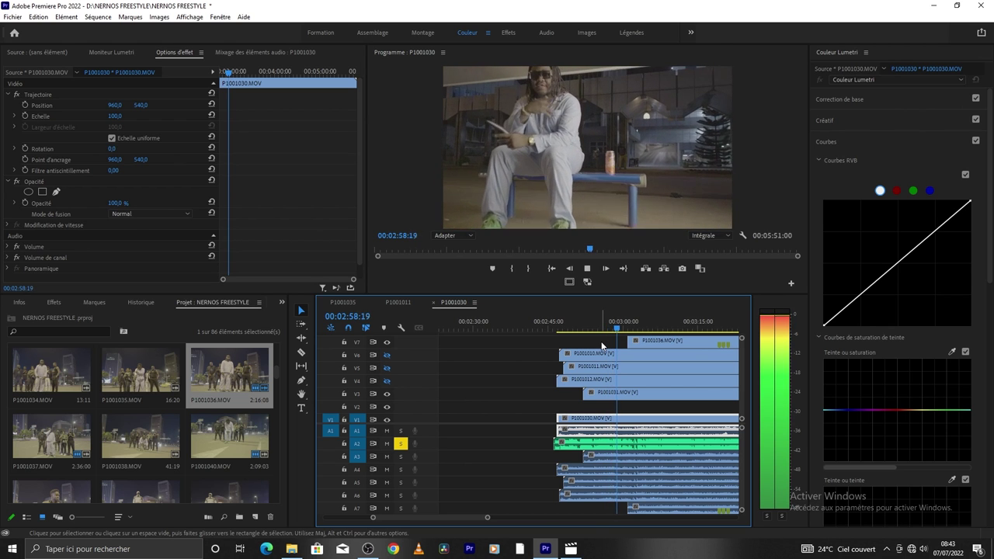
pyautogui.press('space')
pyautogui.press('space')
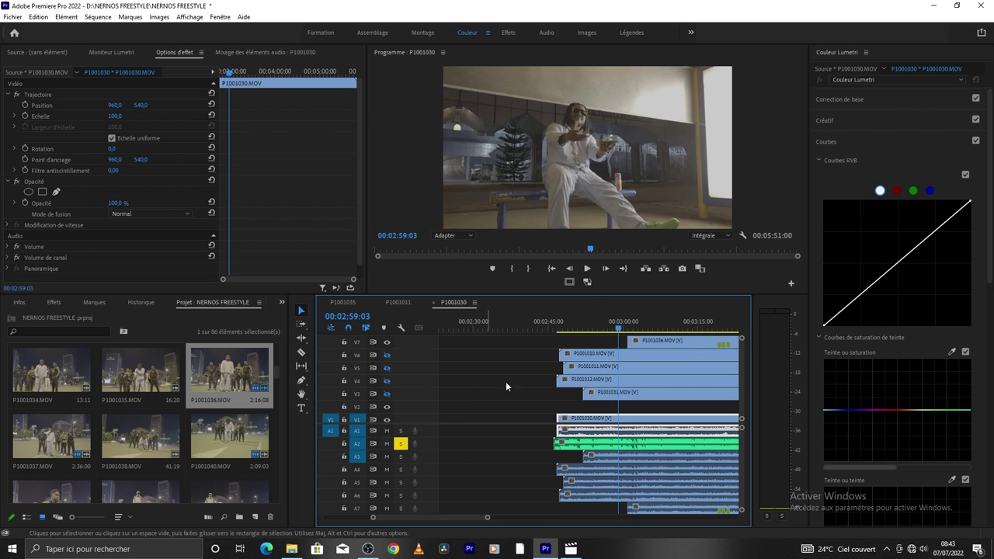
pyautogui.click(601, 326)
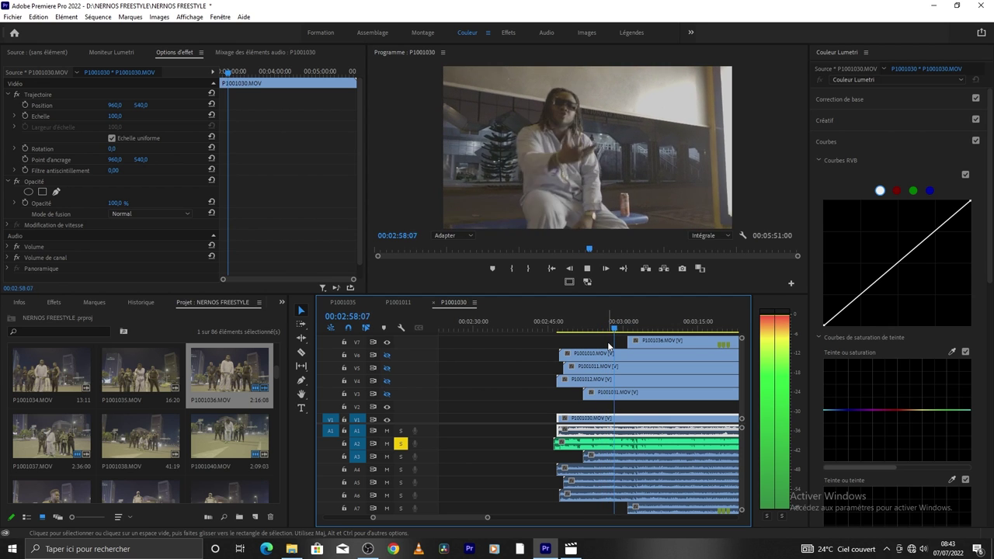
pyautogui.press('space')
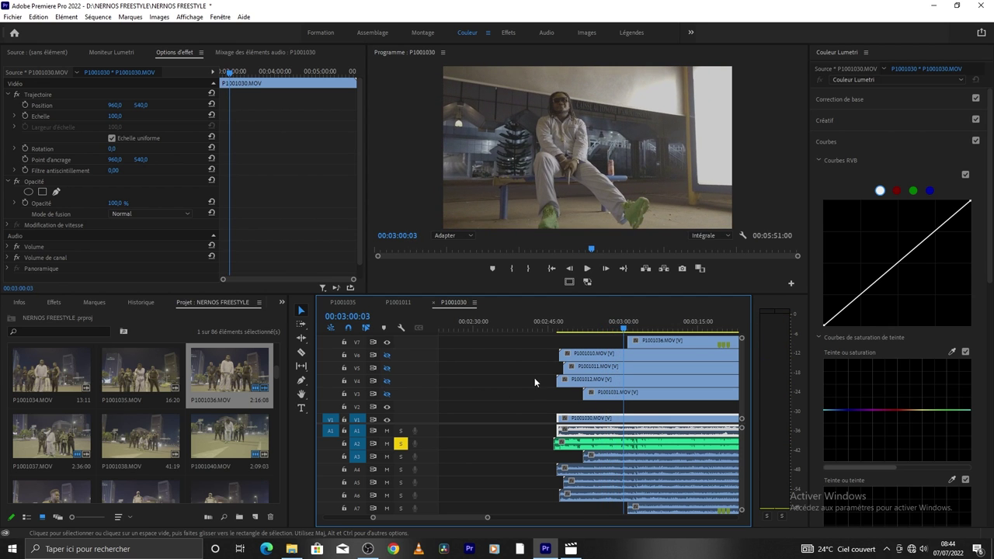
# Step: Make the V4, V5 and V6 angles visible again and cue playback at 02:54:03
pyautogui.click(387, 381)
pyautogui.click(388, 368)
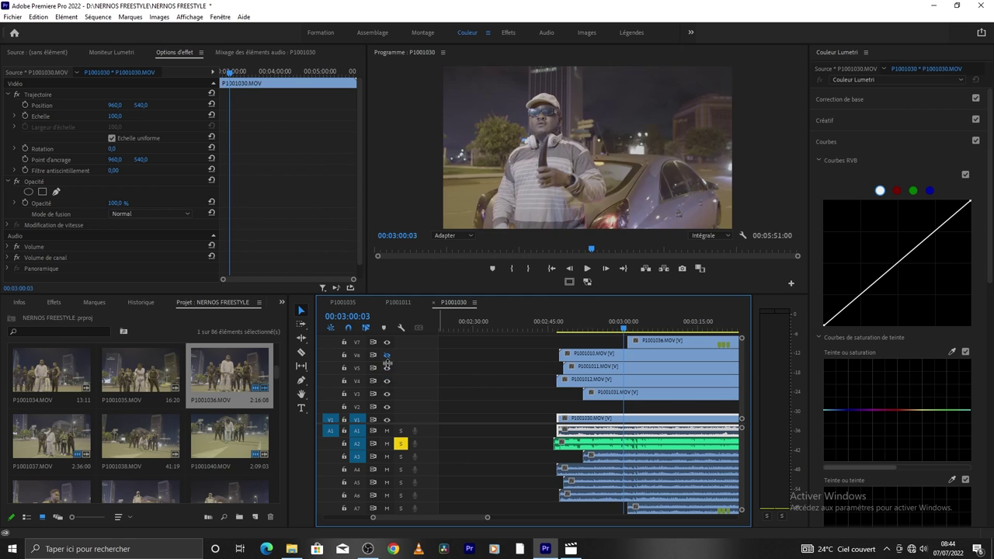
pyautogui.click(387, 355)
pyautogui.moveTo(598, 328); pyautogui.dragTo(591, 328)
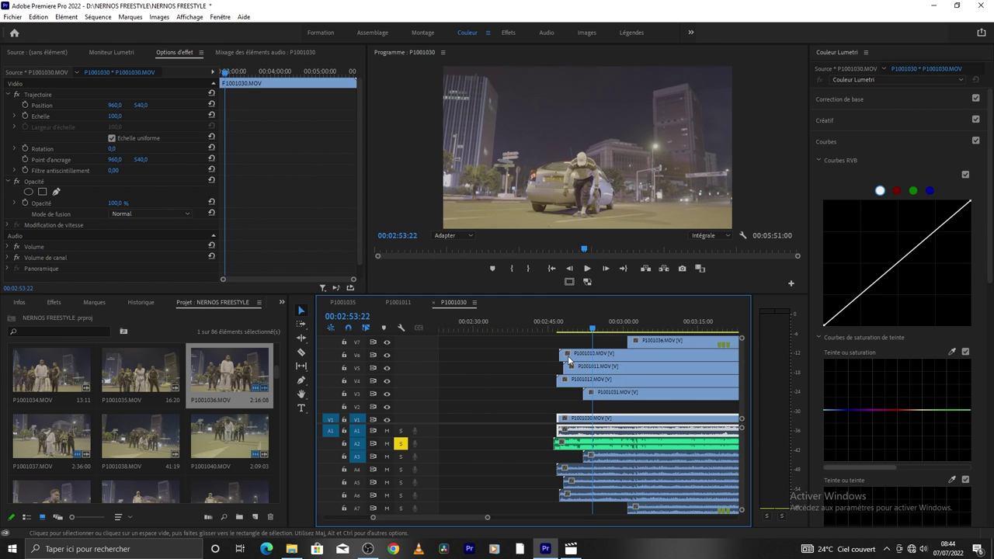
pyautogui.press('space')
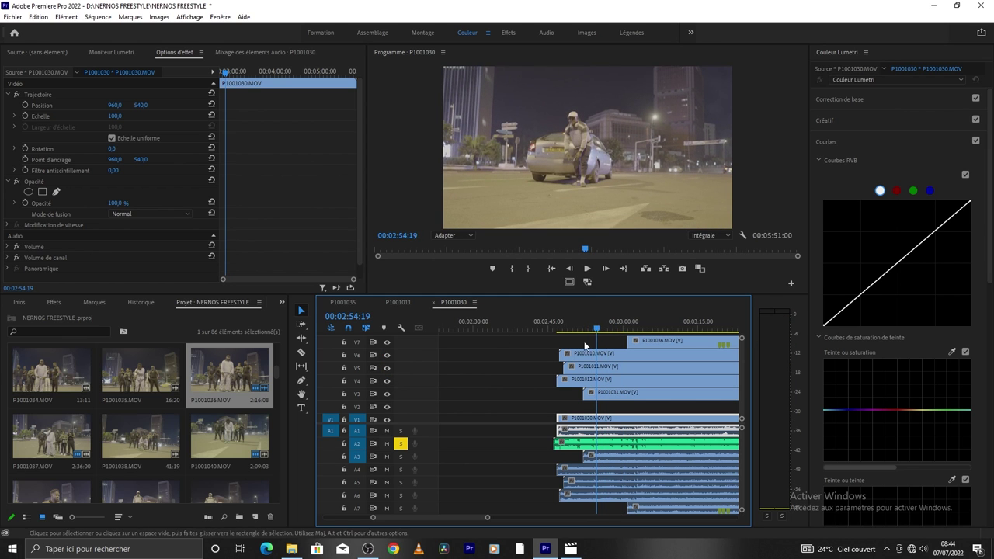
pyautogui.click(593, 326)
pyautogui.press('space')
# Step: Slide P1001010 on V6 later so it starts at the 02:54:03 playhead, then review it
pyautogui.moveTo(566, 351)
pyautogui.mouseDown()
pyautogui.moveTo(596, 351)
pyautogui.moveTo(590, 329)
pyautogui.mouseUp()
pyautogui.press('space')
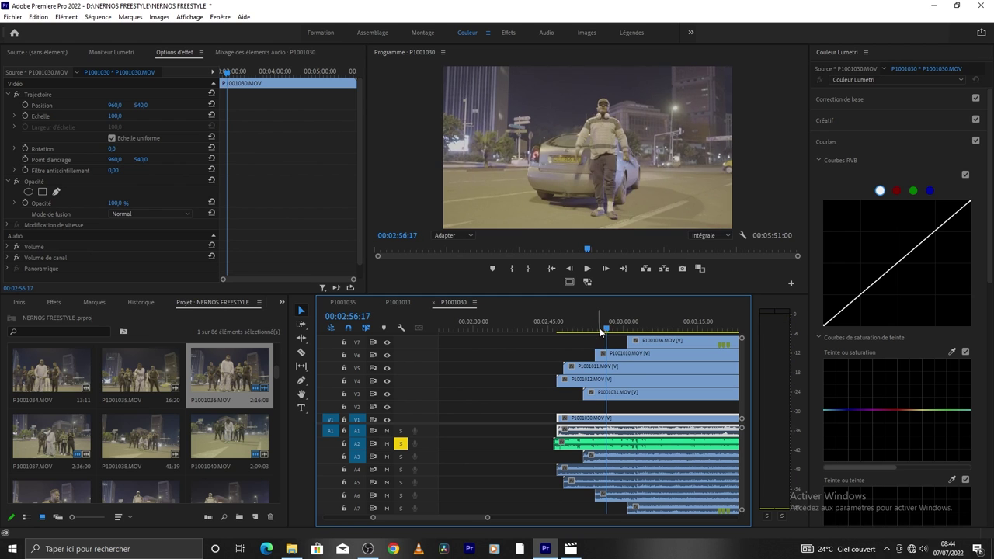
pyautogui.moveTo(600, 330); pyautogui.dragTo(587, 329)
pyautogui.press('space')
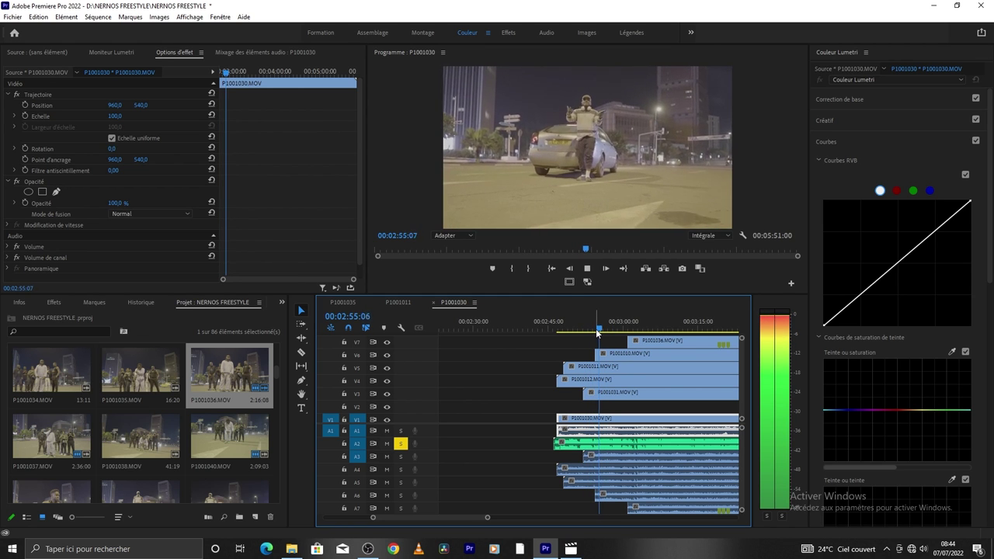
pyautogui.press('space')
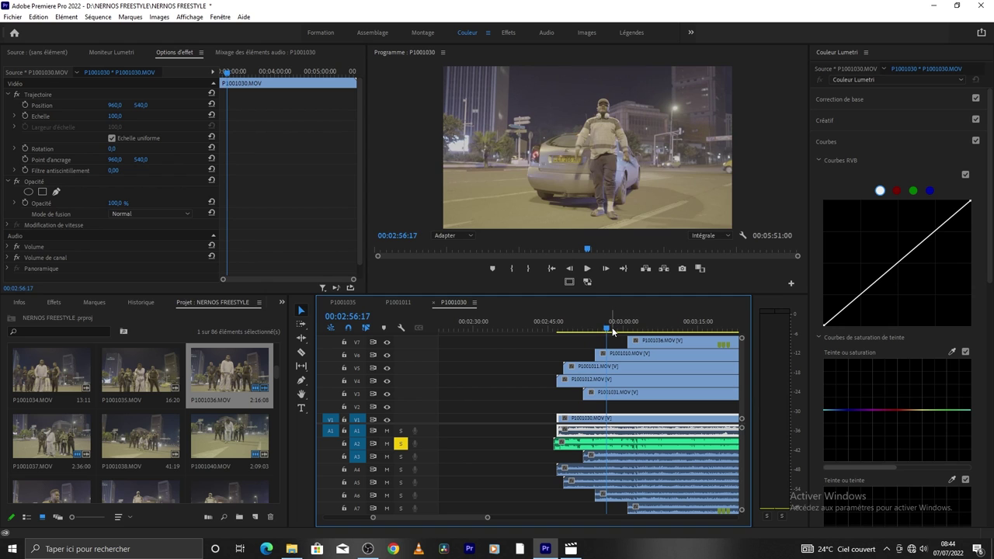
pyautogui.moveTo(613, 332); pyautogui.dragTo(594, 329)
pyautogui.press('space')
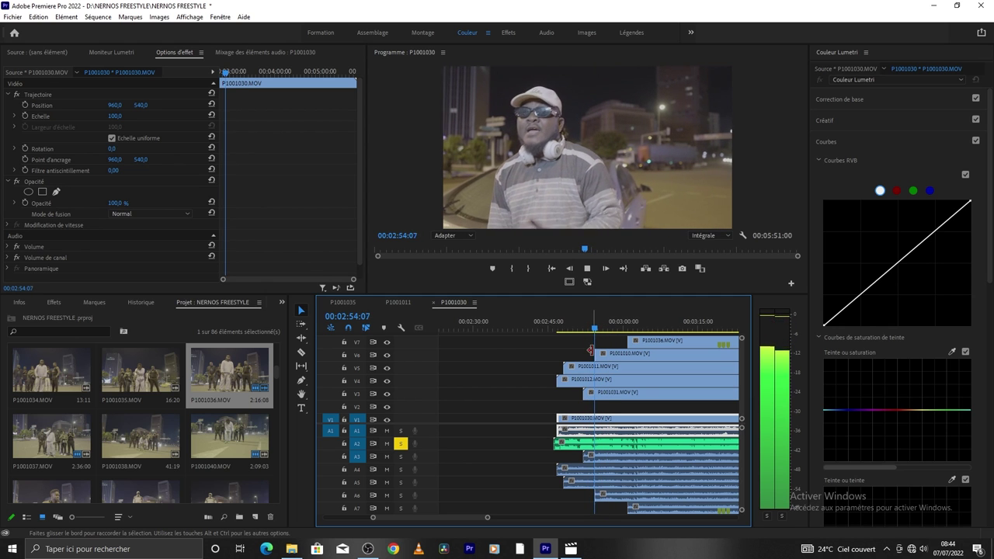
pyautogui.press('space')
pyautogui.press('space')
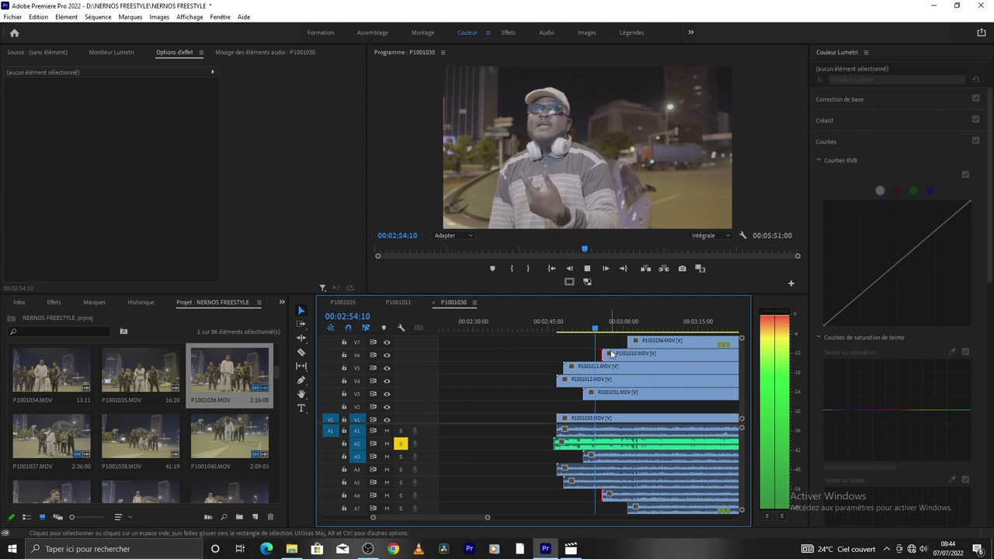
pyautogui.press('space')
# Step: Trim the start of P1001010 on V6 and play through to 02:57:20
pyautogui.moveTo(609, 354); pyautogui.dragTo(604, 353)
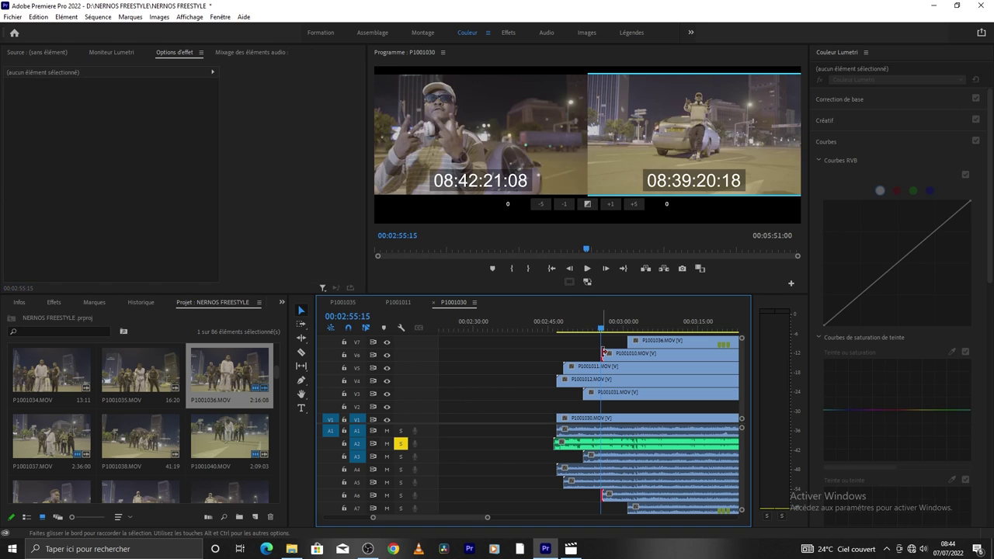
pyautogui.click(600, 327)
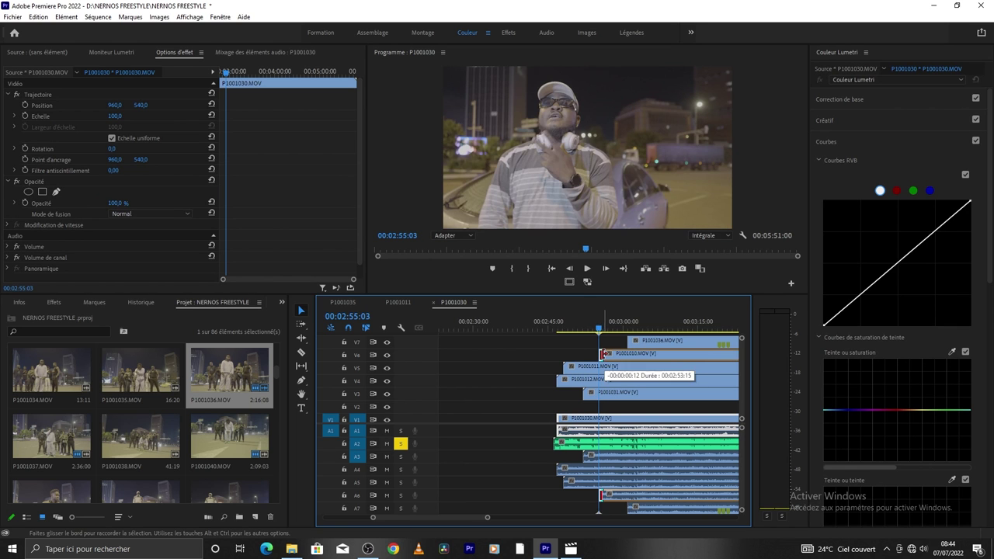
pyautogui.press('space')
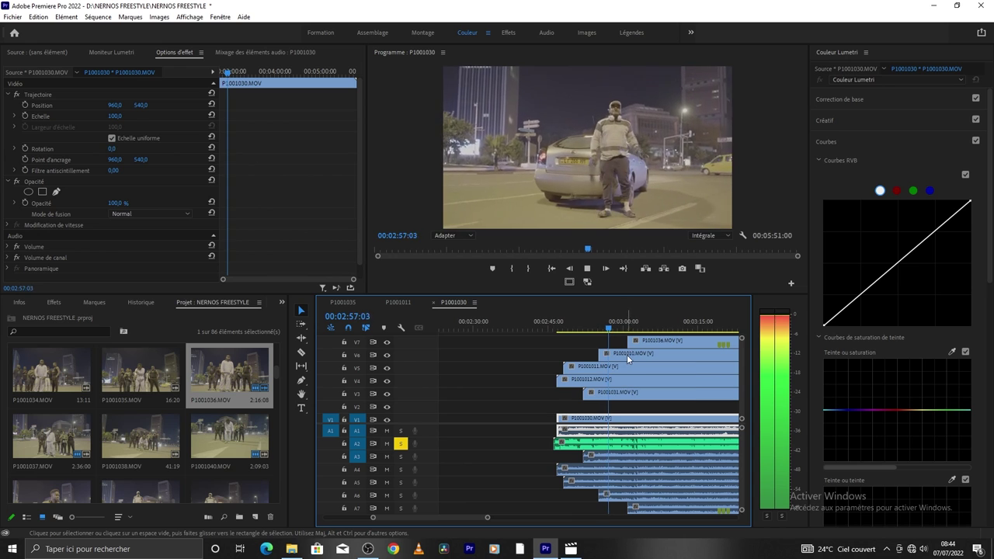
pyautogui.press('space')
# Step: Split P1001010 on V6 at 02:57:20 and trim the later piece to start later, leaving a gap
pyautogui.press('c')
pyautogui.click(615, 354)
pyautogui.press('v')
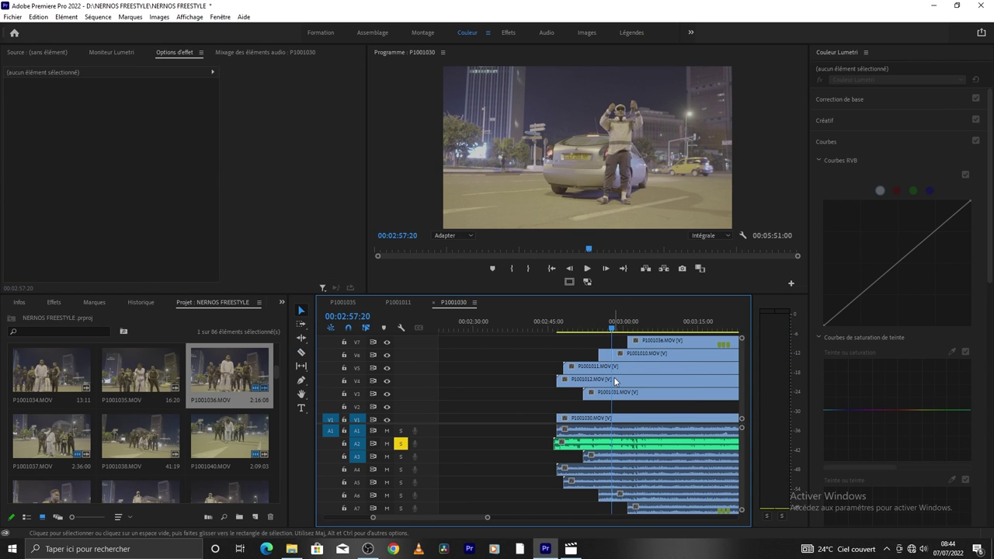
pyautogui.moveTo(615, 353); pyautogui.dragTo(635, 355)
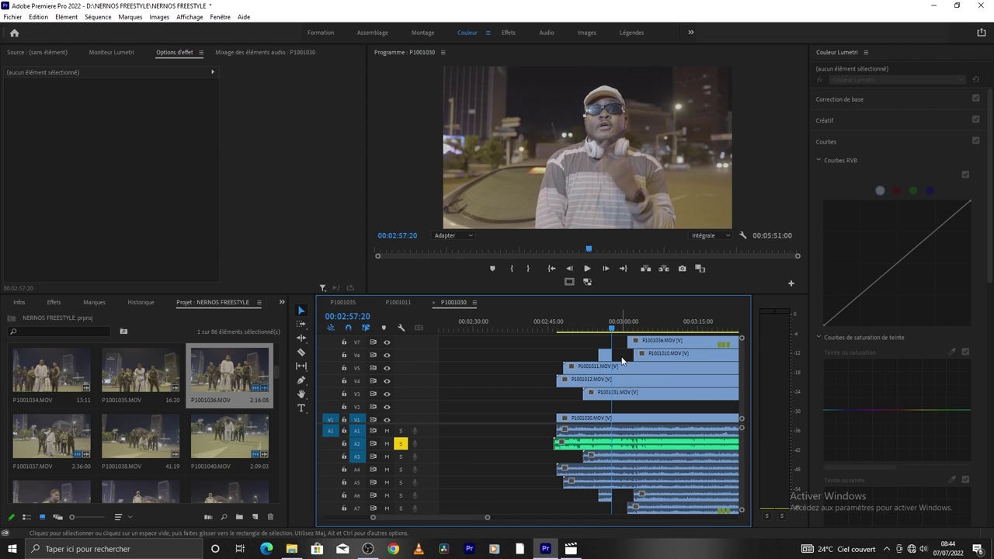
pyautogui.press('j')
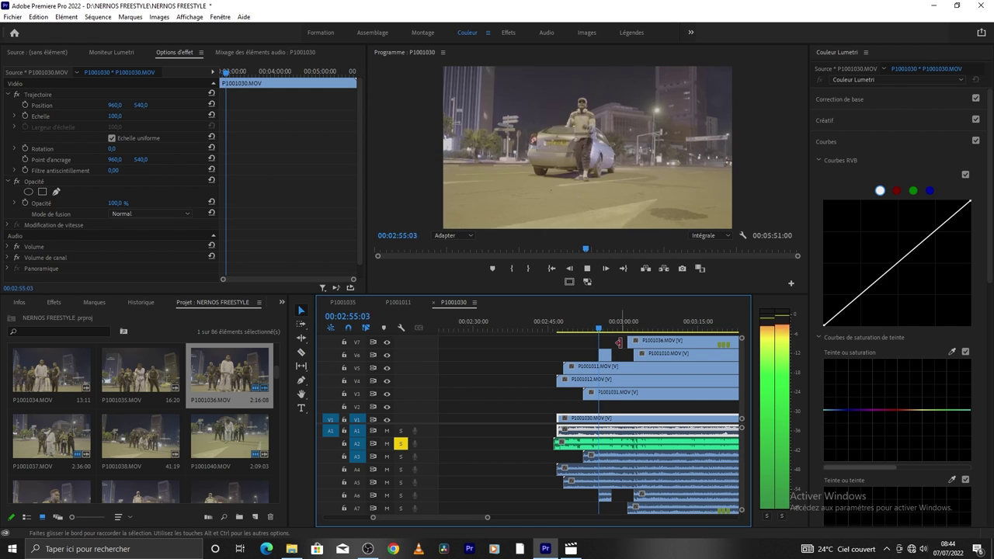
pyautogui.press('l')
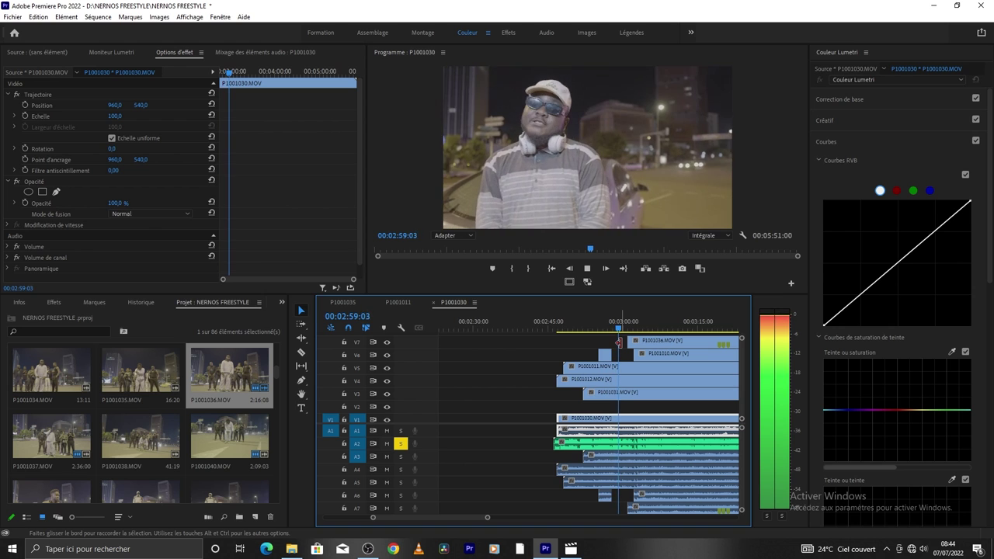
pyautogui.press('k')
pyautogui.press('j')
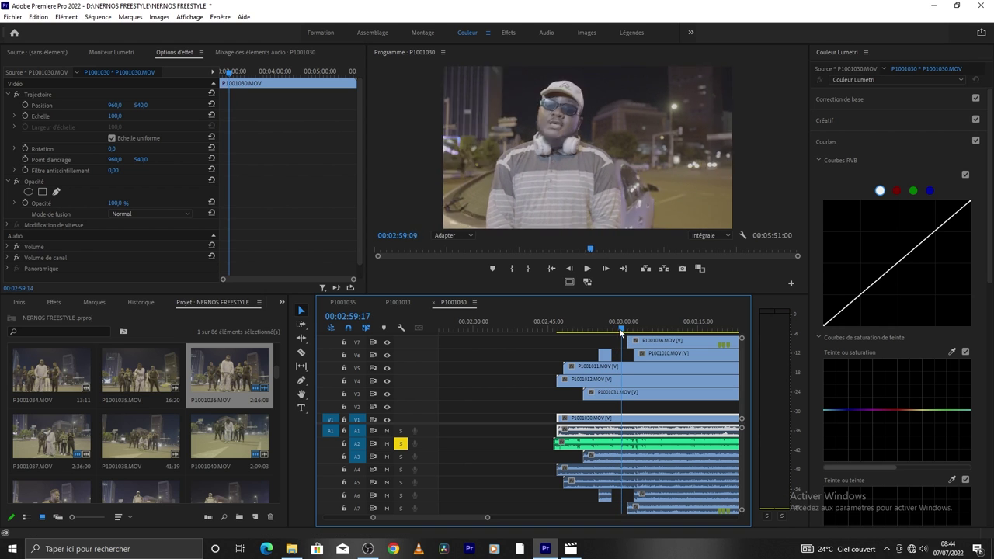
pyautogui.press('l')
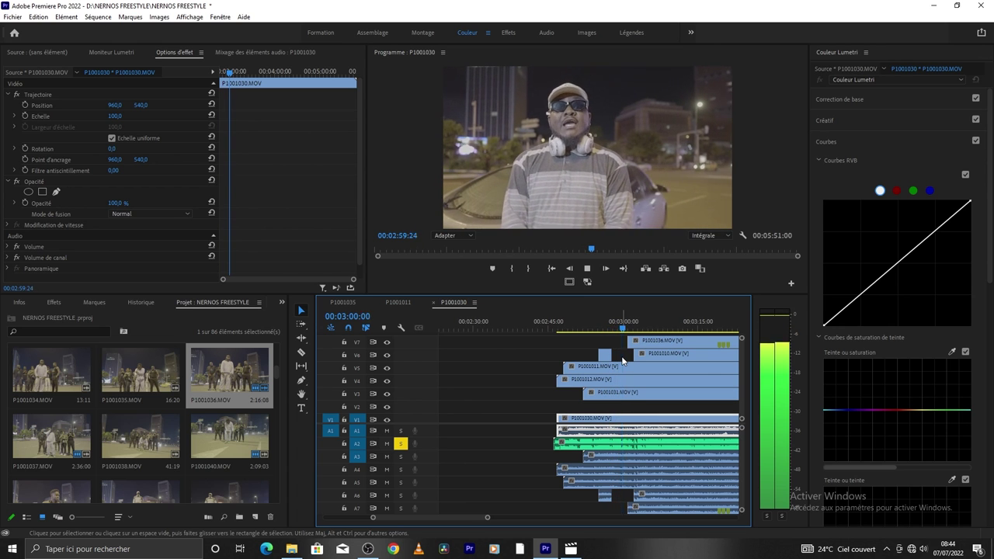
# Step: Split P1001011 on V5 at 02:59:14 and trim its second piece to start later
pyautogui.click(627, 330)
pyautogui.press('space')
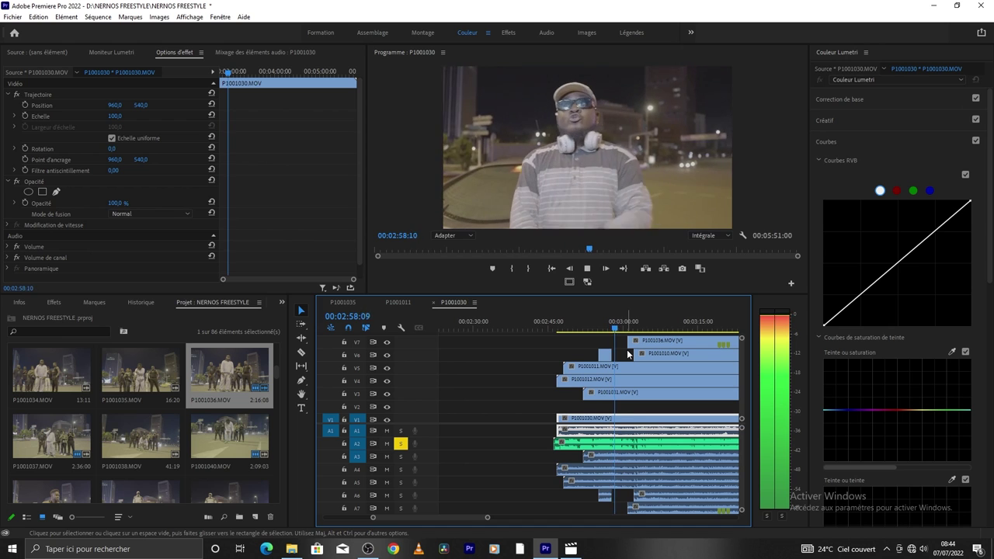
pyautogui.press('space')
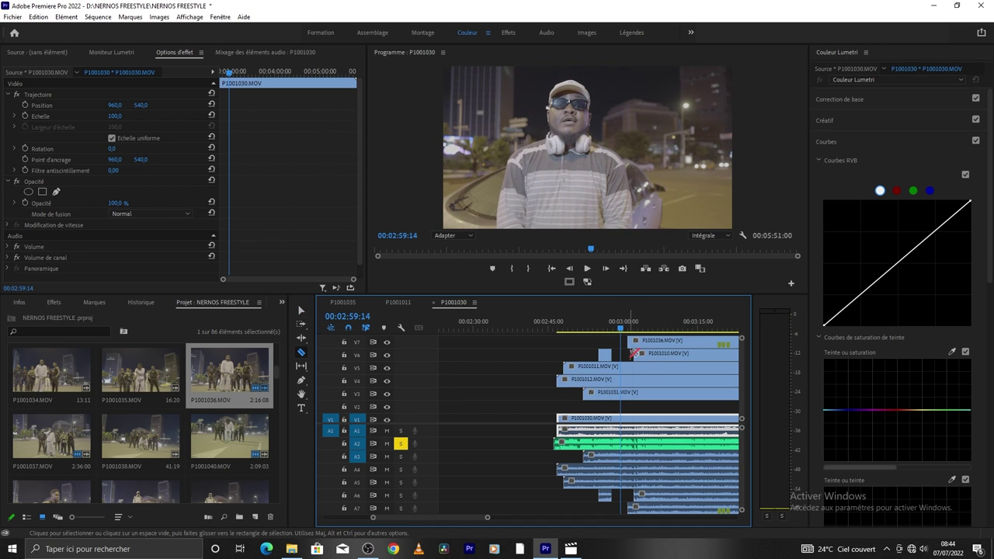
pyautogui.click(630, 366)
pyautogui.press('v')
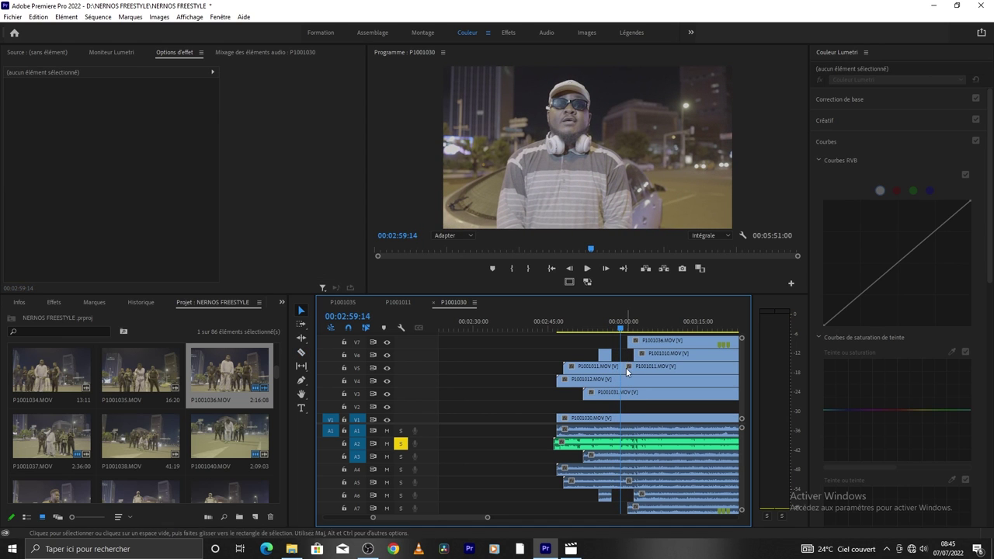
pyautogui.moveTo(628, 367); pyautogui.dragTo(633, 366)
# Step: Trim the start of P1001036 on V7 later and play back the trims
pyautogui.press('space')
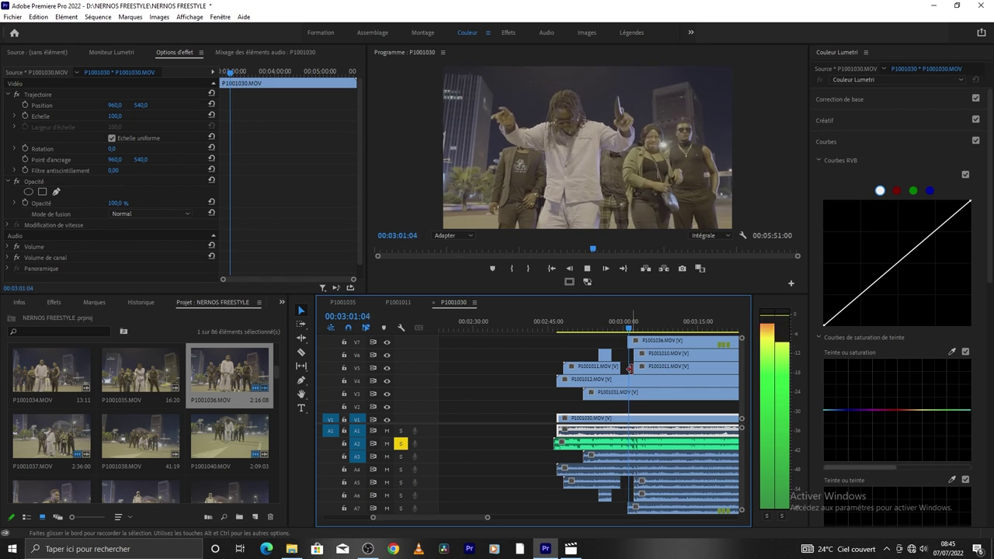
pyautogui.press('space')
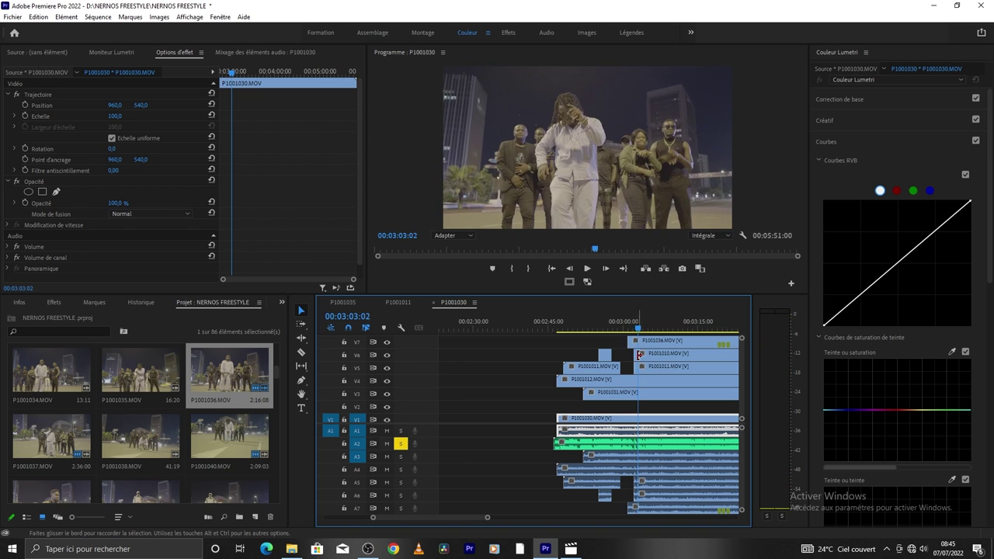
pyautogui.moveTo(633, 343)
pyautogui.mouseDown()
pyautogui.moveTo(677, 343)
pyautogui.moveTo(666, 366)
pyautogui.moveTo(677, 366)
pyautogui.mouseUp()
pyautogui.press('space')
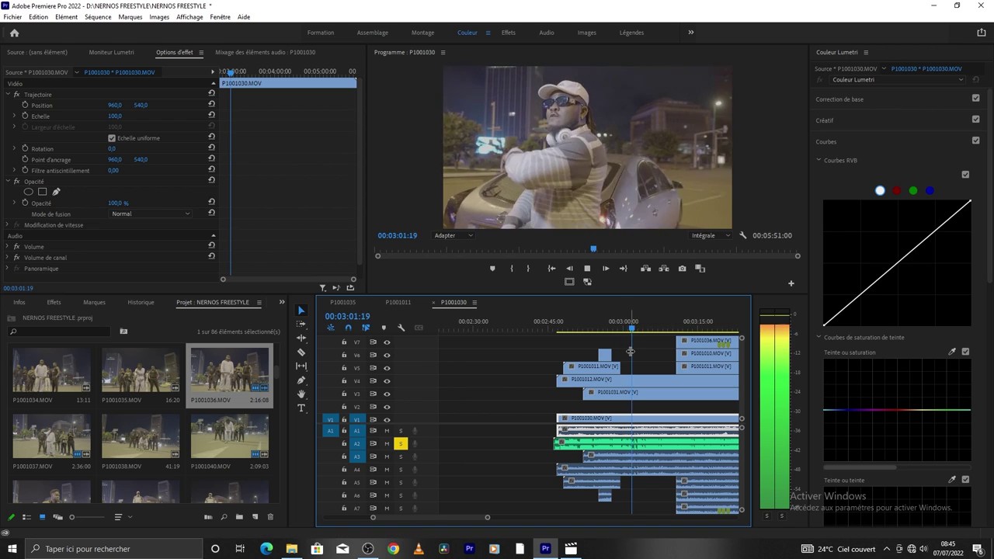
# Step: Split P1001012 on V4 at the playhead and trim the later piece's start to open a gap
pyautogui.press('space')
pyautogui.press('c')
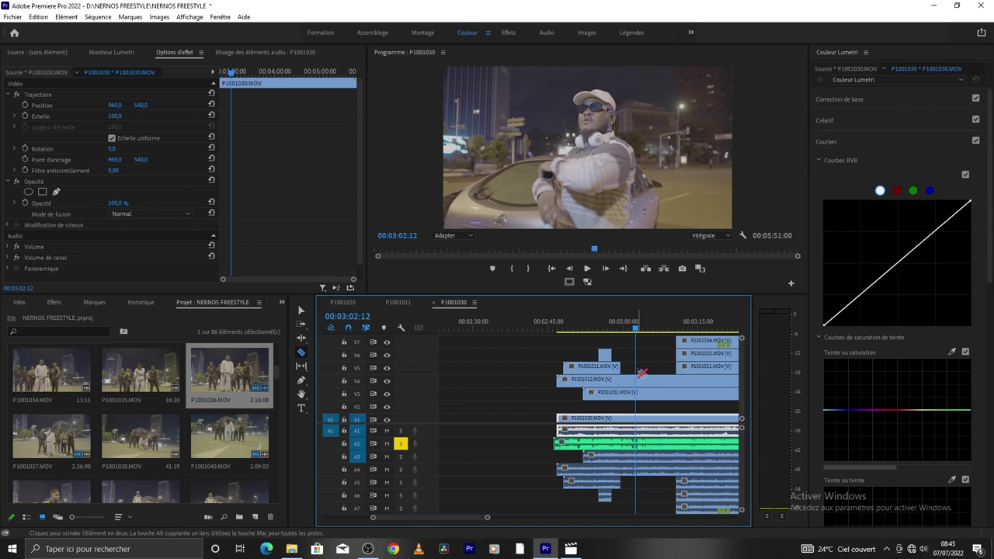
pyautogui.click(641, 381)
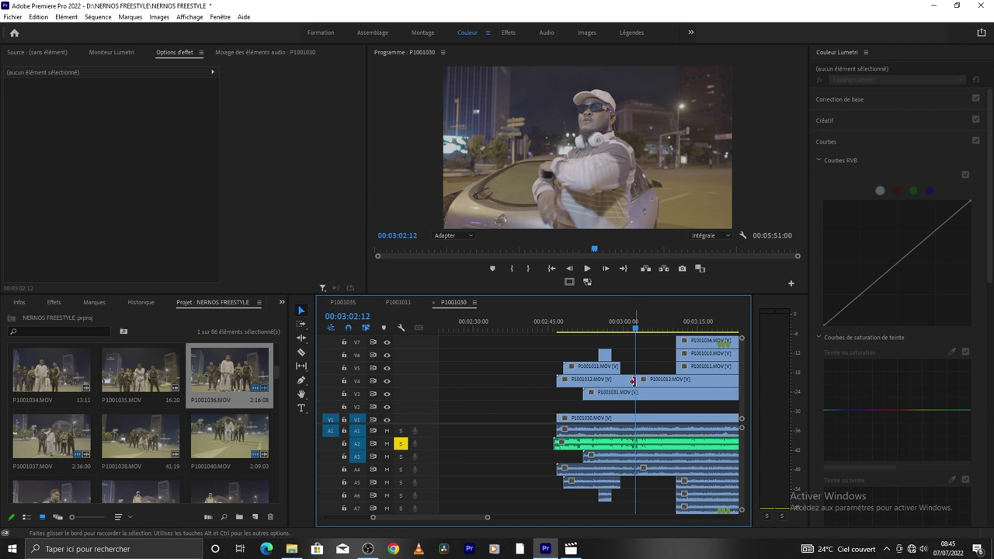
pyautogui.press('v')
pyautogui.moveTo(637, 381); pyautogui.dragTo(677, 381)
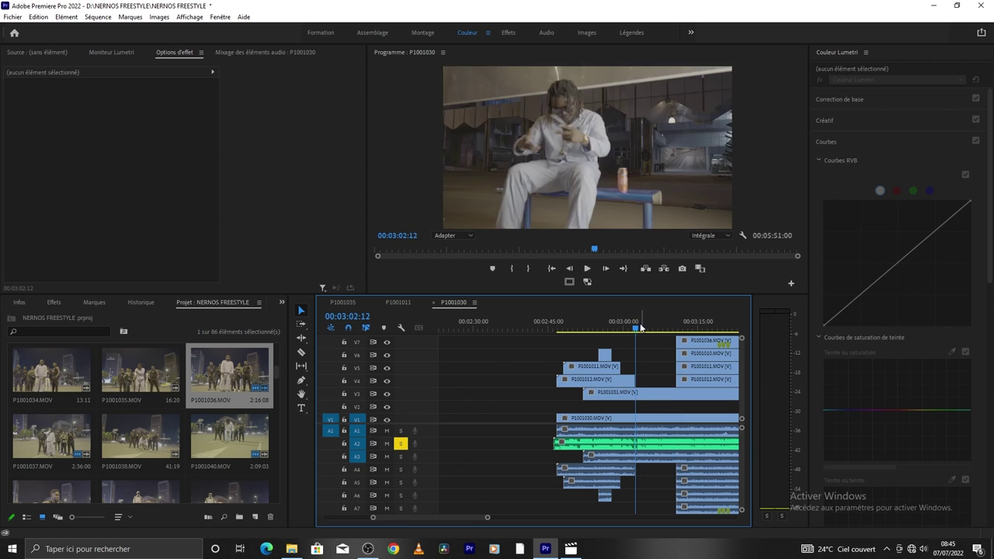
# Step: Split P1001031 on V3 at 3:06:06 and trim its later piece's start, leaving a gap
pyautogui.click(612, 329)
pyautogui.press('space')
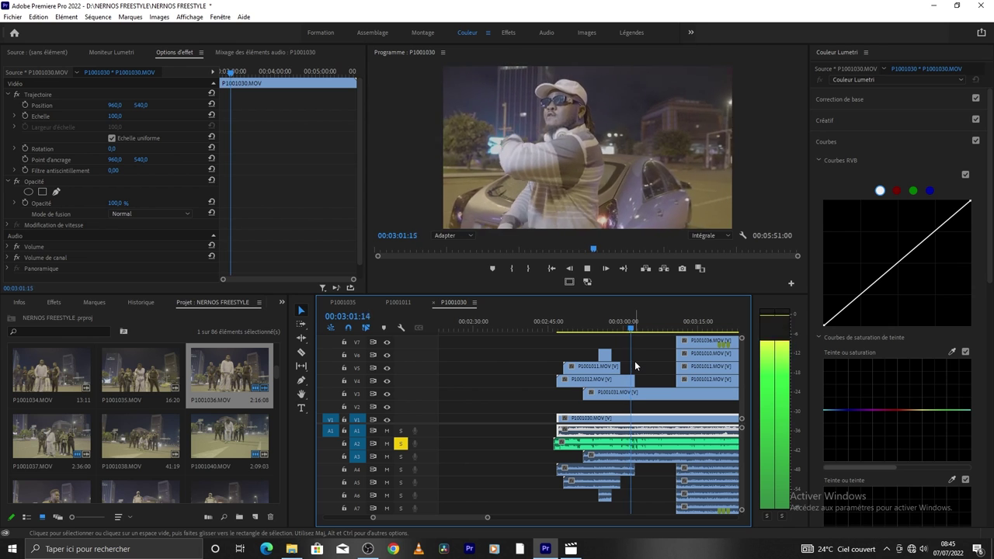
pyautogui.press('space')
pyautogui.click(630, 330)
pyautogui.press('space')
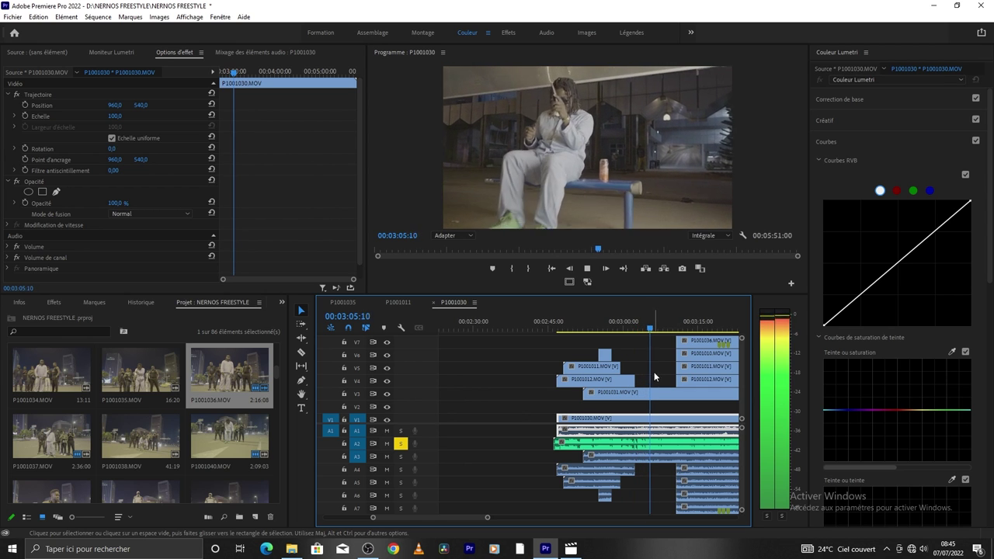
pyautogui.press('space')
pyautogui.press('c')
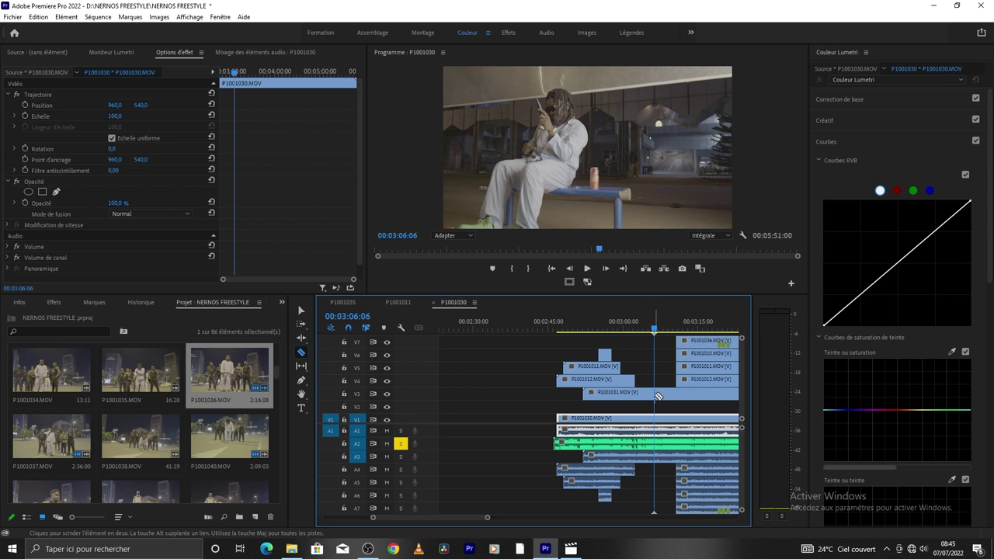
pyautogui.click(656, 396)
pyautogui.press('v')
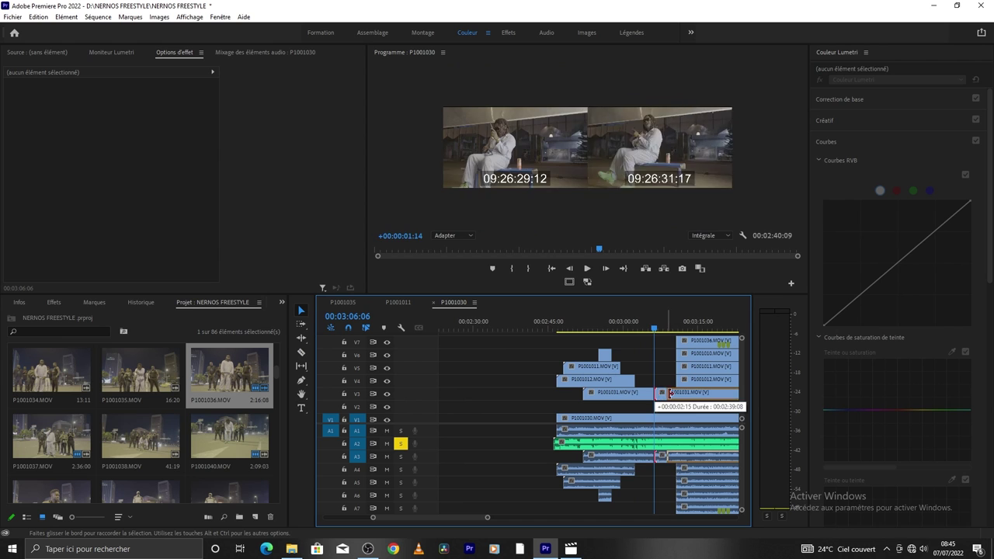
pyautogui.moveTo(657, 393); pyautogui.dragTo(676, 392)
pyautogui.click(605, 325)
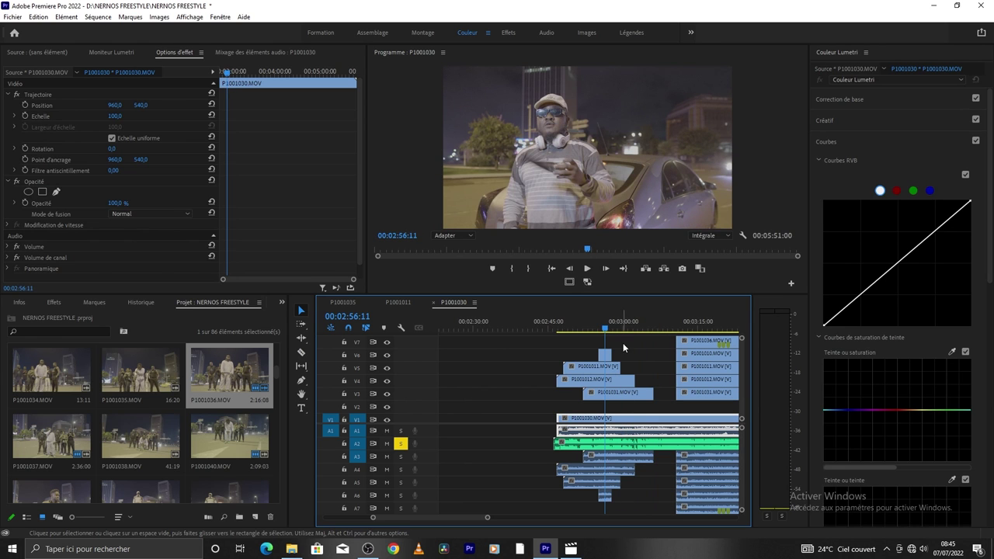
# Step: Review the cuts from 2:56:11 to about 3:00:18 against the song
pyautogui.press('space')
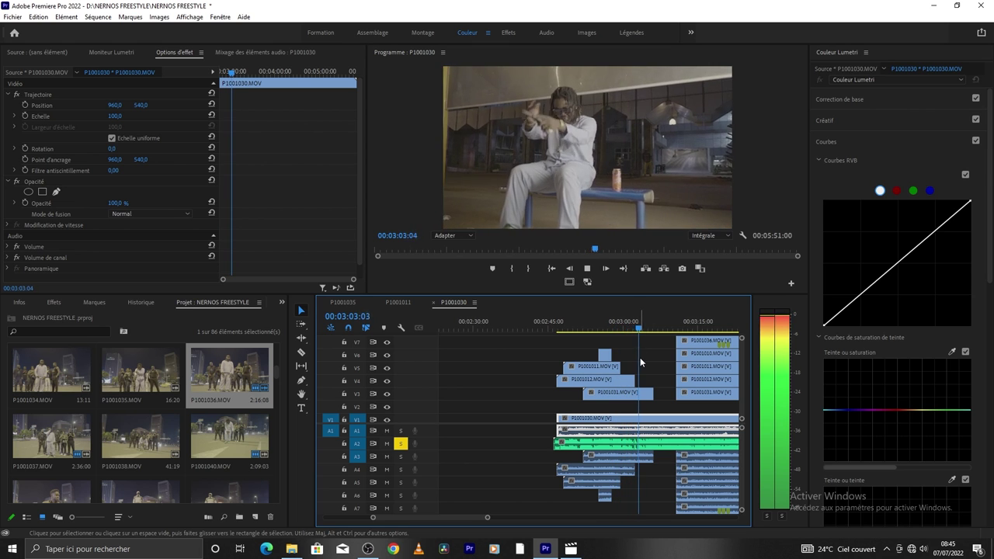
pyautogui.press('space')
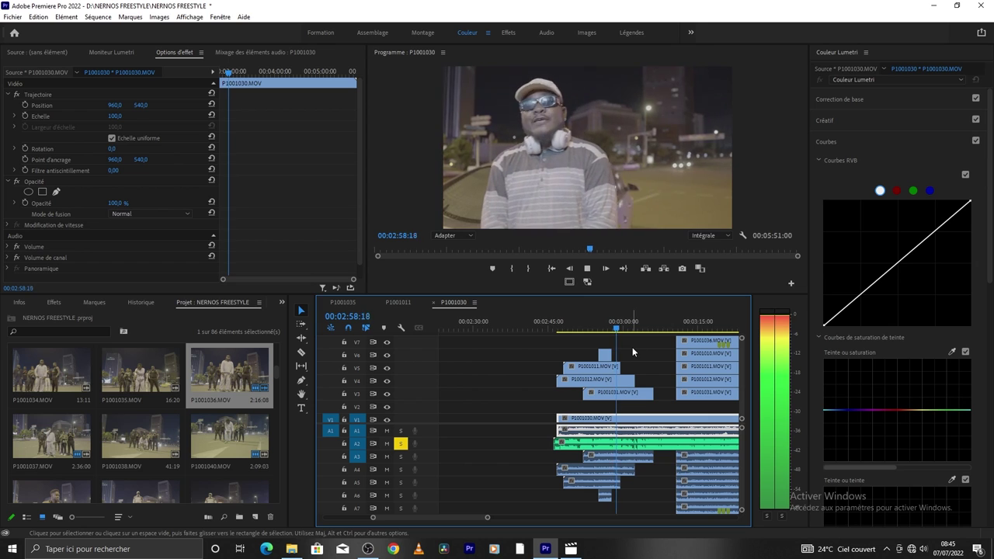
pyautogui.press('space')
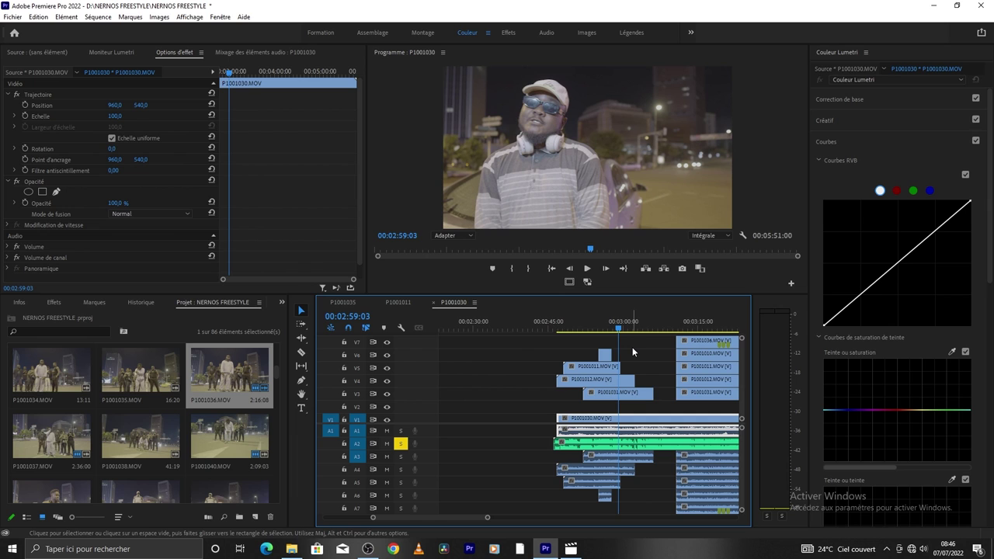
pyautogui.press('space')
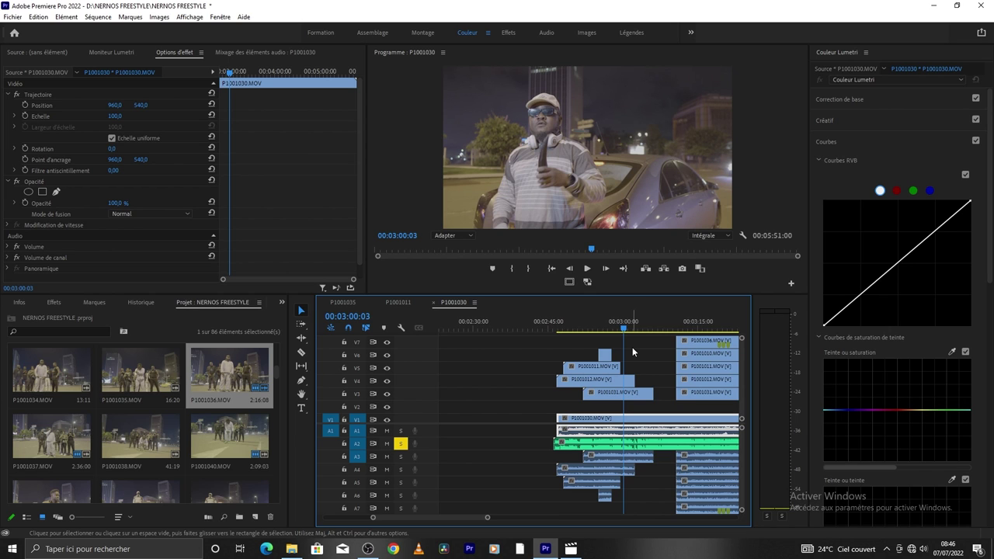
pyautogui.press('space')
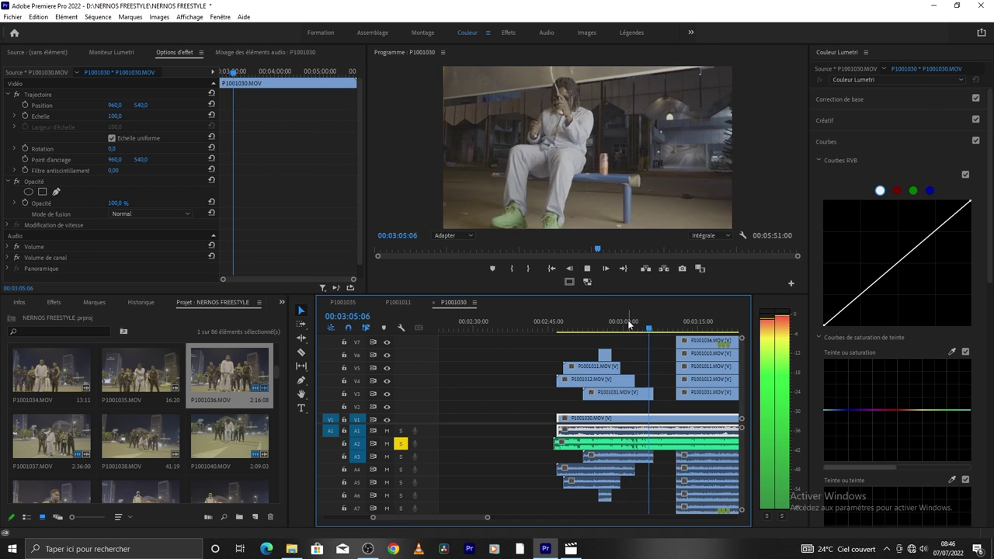
pyautogui.press('space')
pyautogui.press('space')
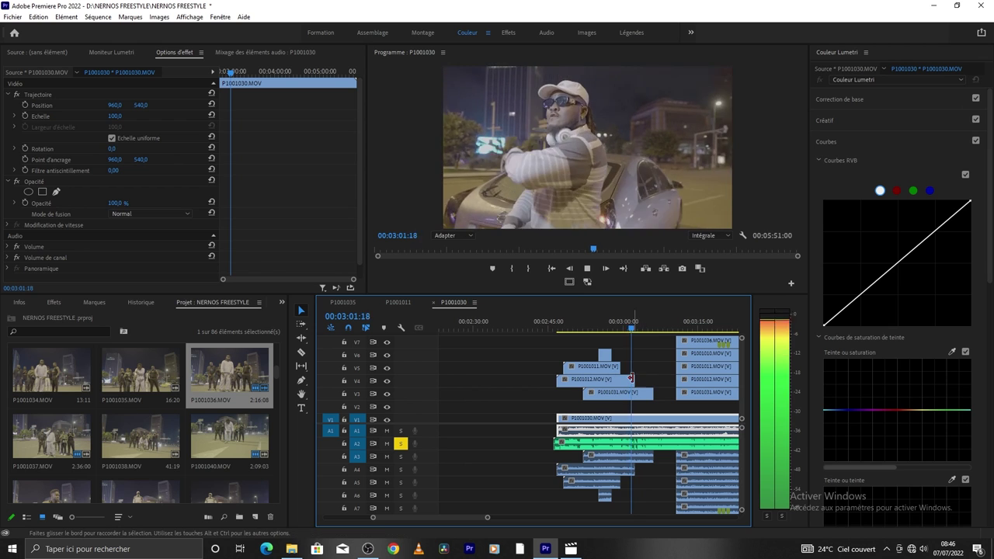
# Step: Extend the first P1001012 piece on V4 by 12 frames to end at 00:03:02:11
pyautogui.moveTo(629, 379); pyautogui.dragTo(637, 379)
pyautogui.click(630, 327)
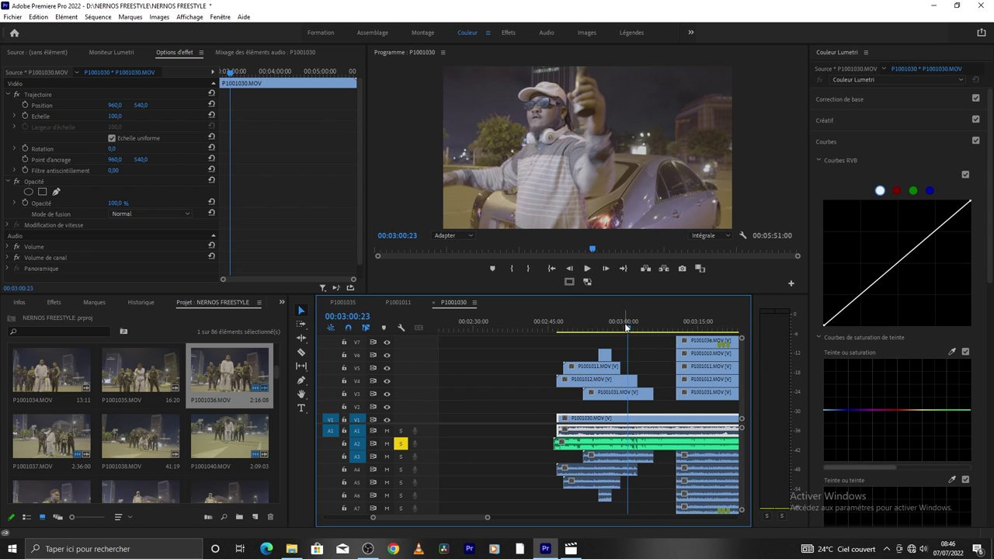
pyautogui.moveTo(626, 327); pyautogui.dragTo(614, 327)
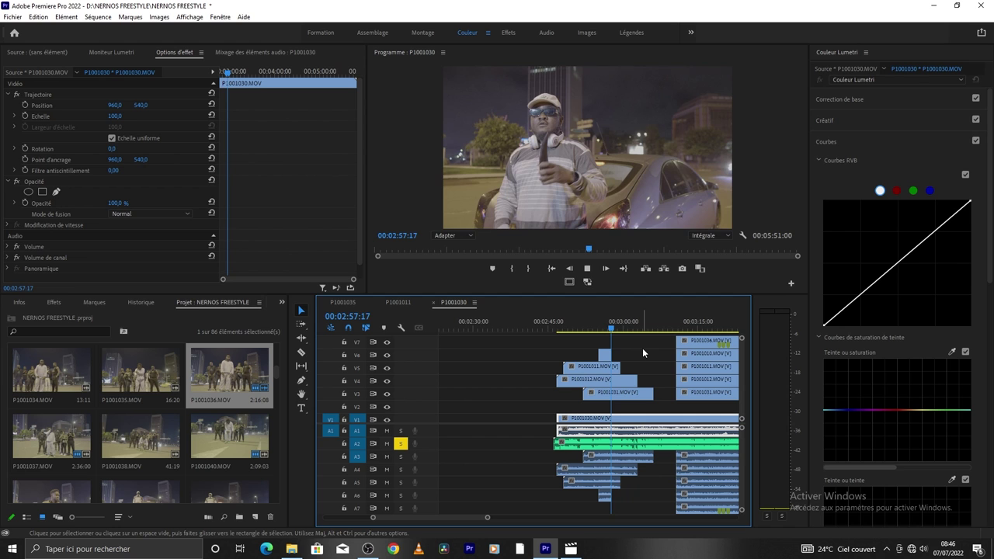
pyautogui.press('space')
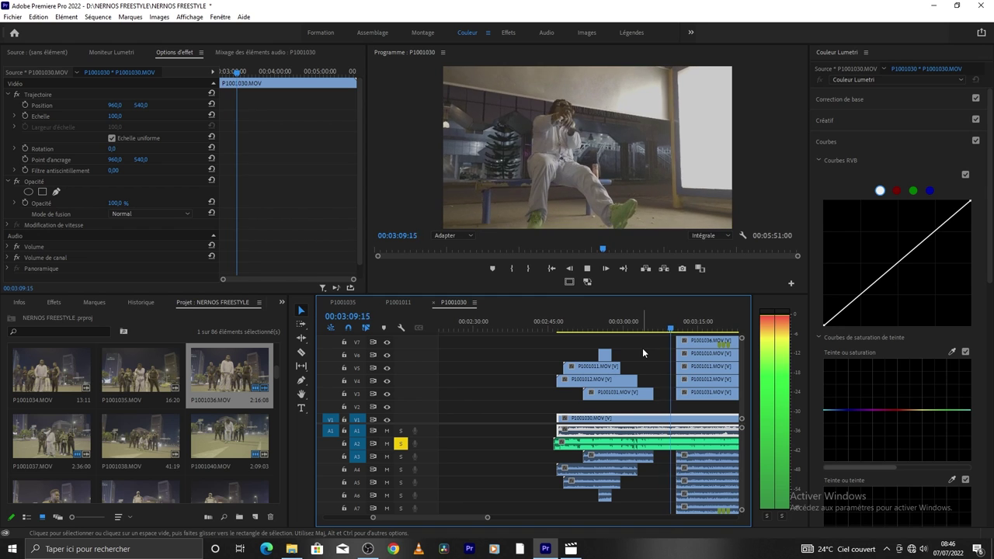
# Step: Extend the later P1001010 piece on V6 13 frames earlier to start at 3:09:17
pyautogui.moveTo(487, 517); pyautogui.dragTo(471, 519)
pyautogui.press('space')
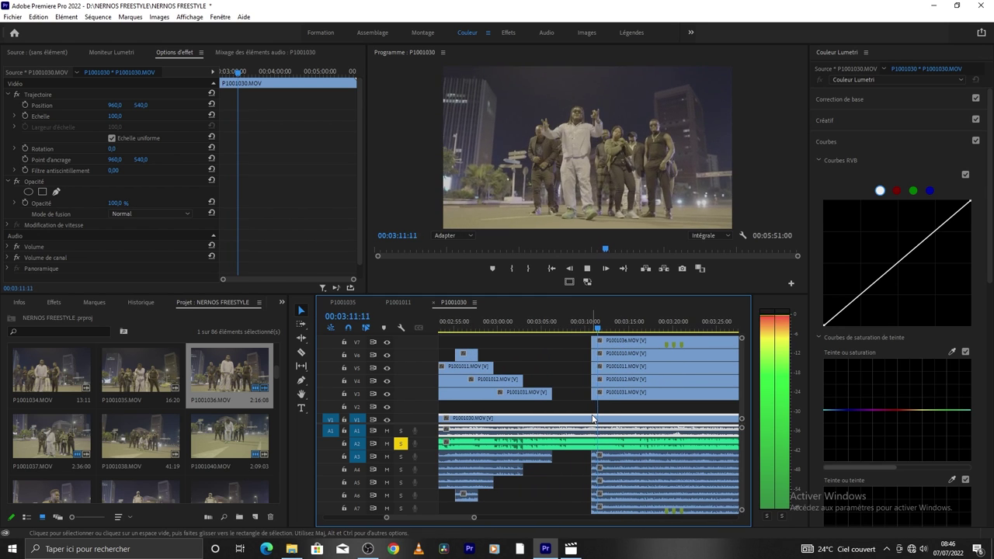
pyautogui.click(610, 329)
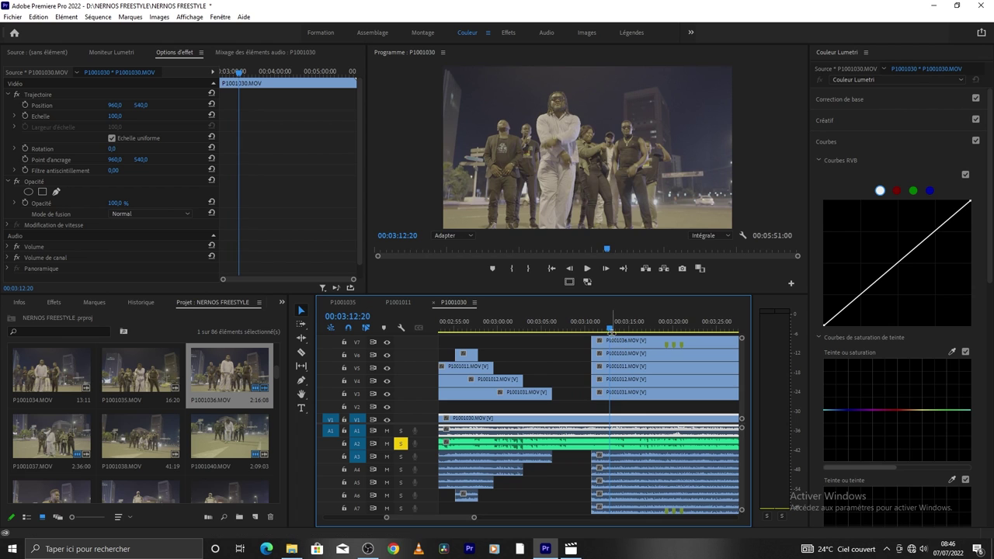
pyautogui.press('space')
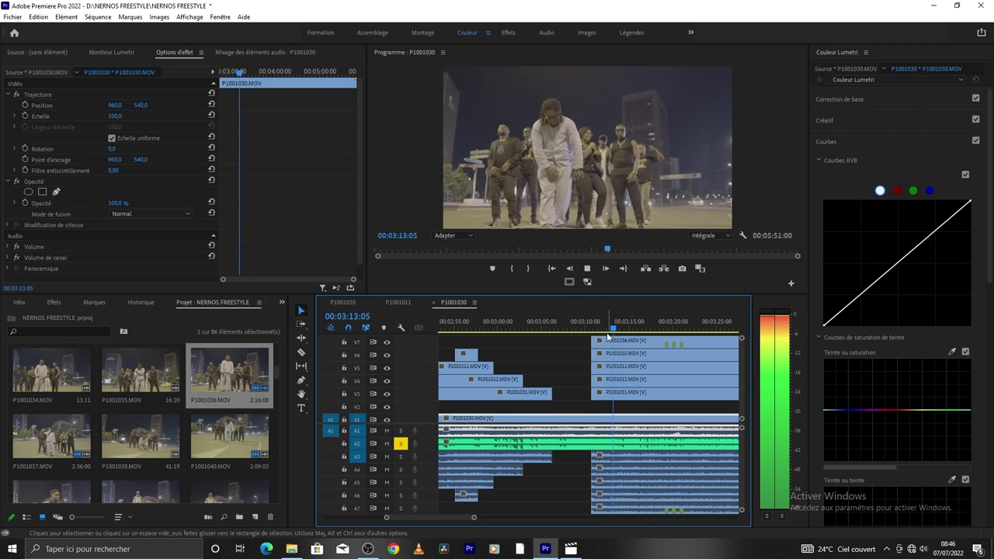
pyautogui.press('space')
pyautogui.press('space')
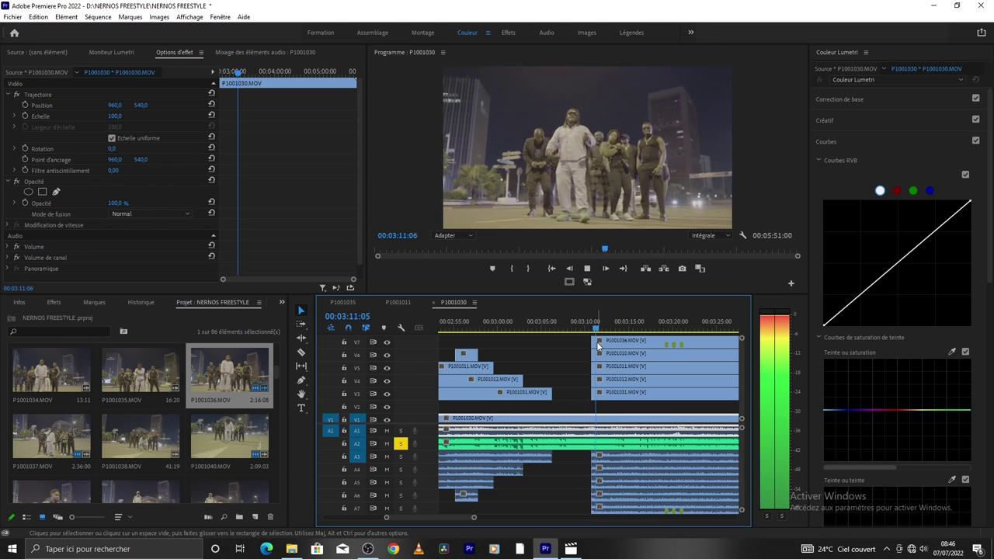
pyautogui.press('space')
pyautogui.press('space')
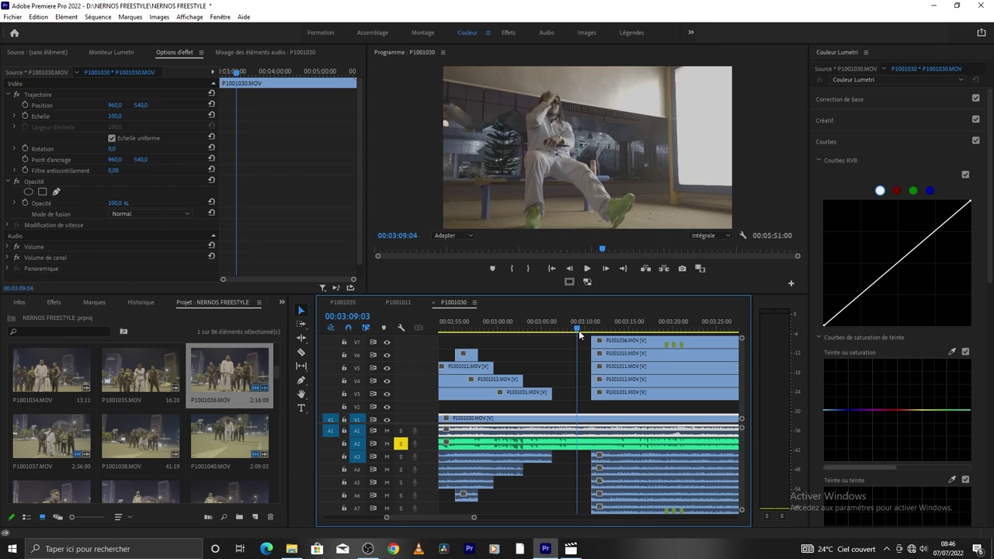
pyautogui.press('space')
pyautogui.moveTo(594, 354)
pyautogui.mouseDown()
pyautogui.moveTo(583, 353)
pyautogui.moveTo(624, 340)
pyautogui.mouseUp()
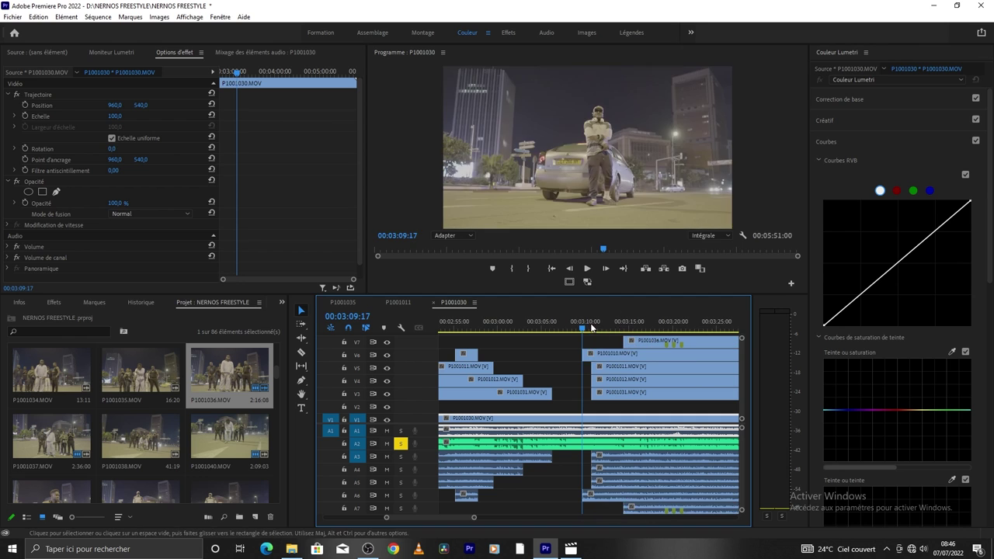
pyautogui.press('space')
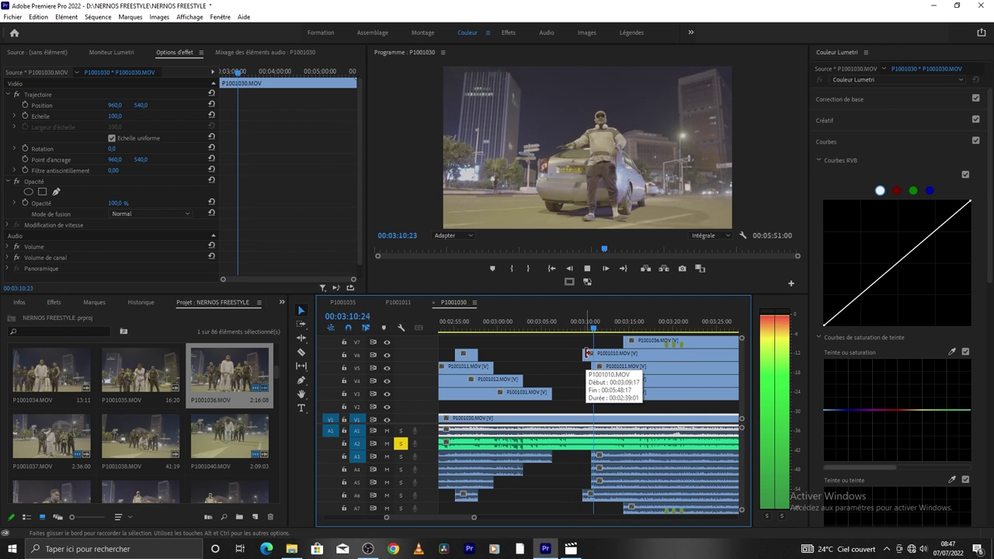
# Step: Split the V6 clip at 3:12:20 and trim the later piece's start to leave a gap
pyautogui.press('space')
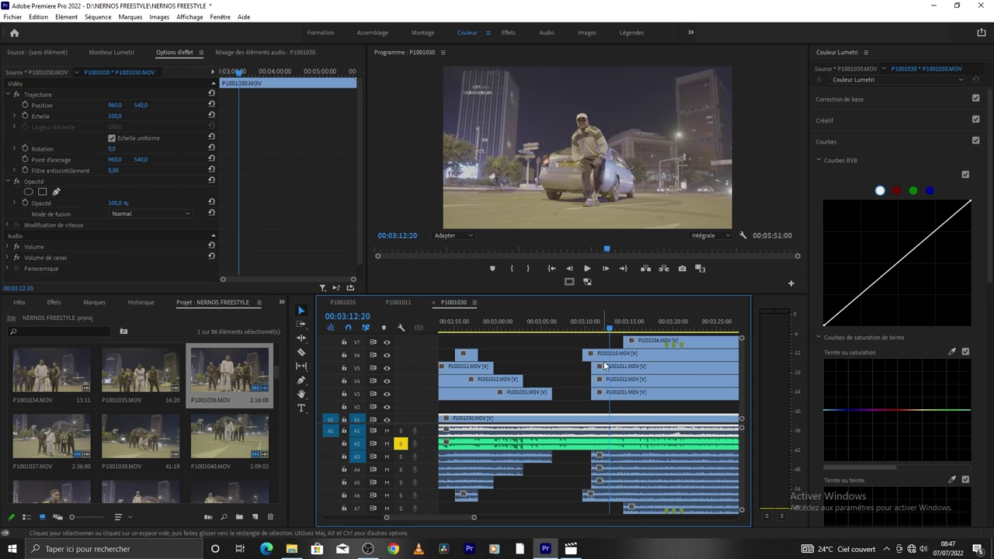
pyautogui.press('c')
pyautogui.click(611, 354)
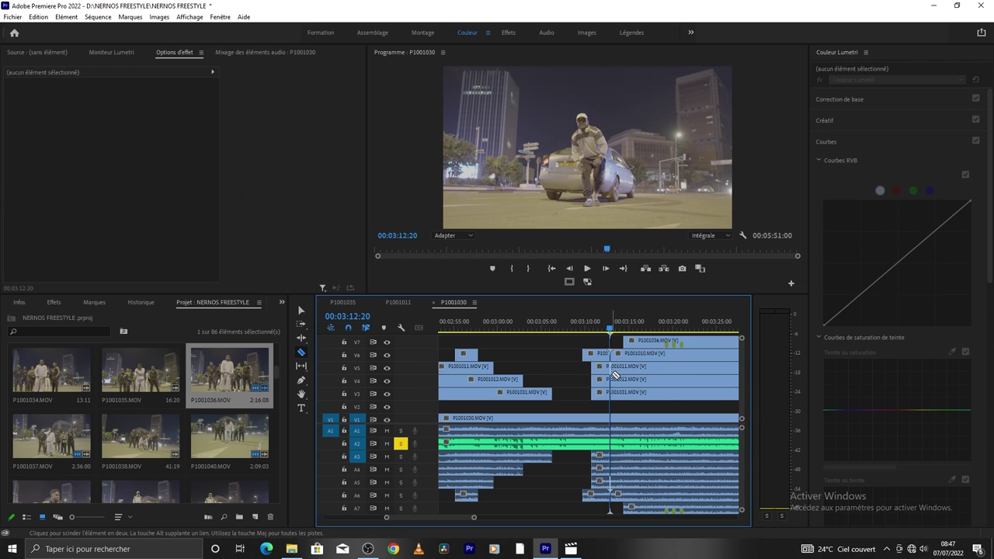
pyautogui.press('v')
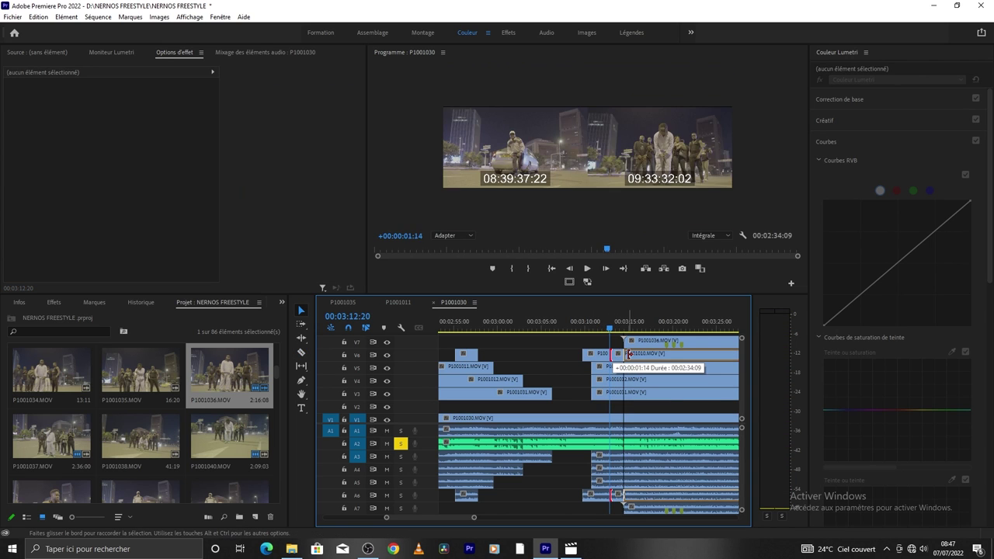
pyautogui.moveTo(619, 354); pyautogui.dragTo(632, 354)
pyautogui.click(568, 328)
pyautogui.press('space')
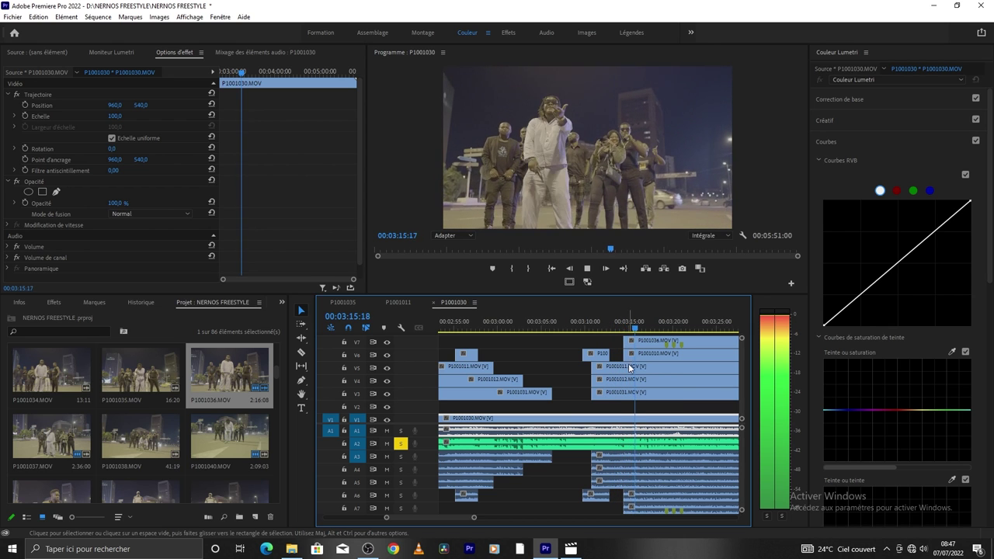
pyautogui.press('space')
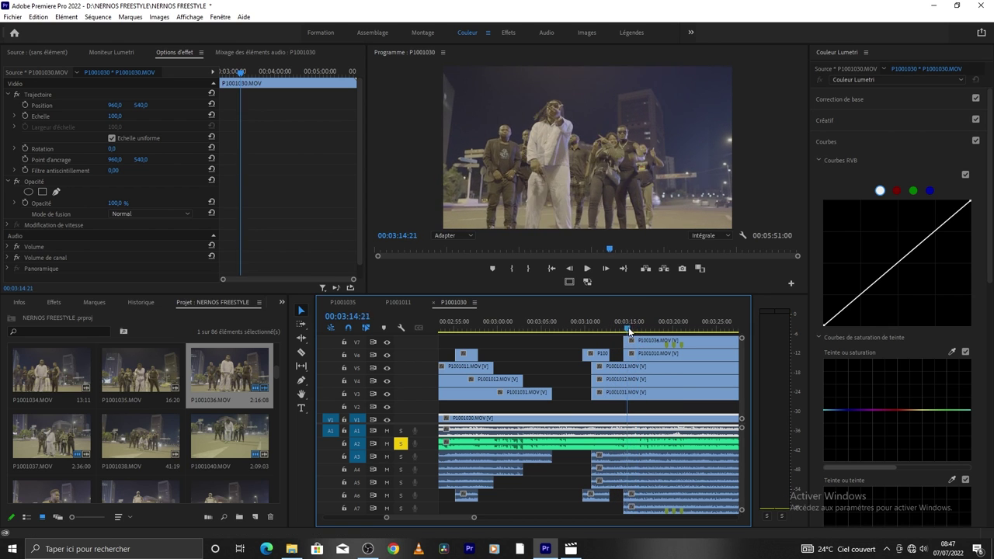
# Step: Cut the V7 P1001036 clip at 03:16:03 and nudge the cut slightly later
pyautogui.press('space')
pyautogui.press('c')
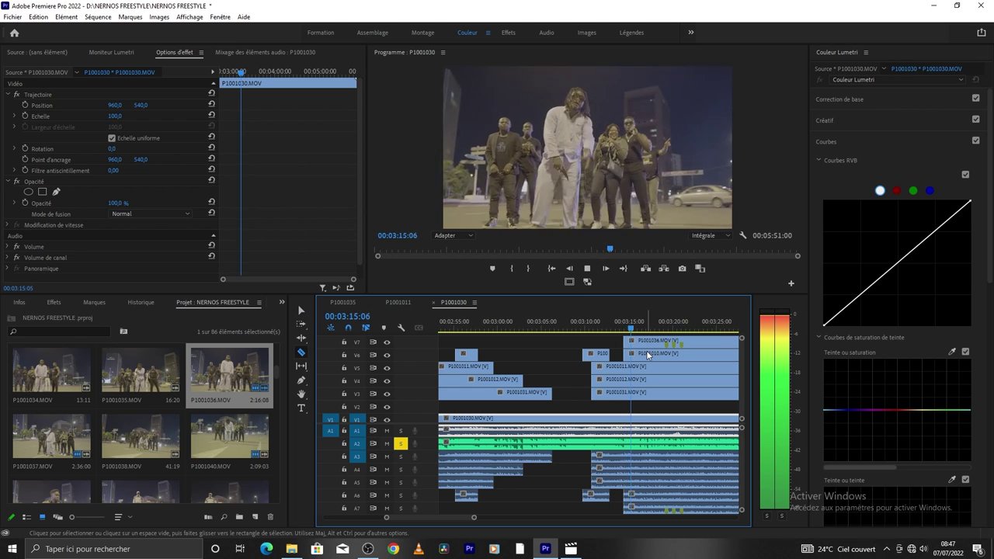
pyautogui.press('space')
pyautogui.click(643, 342)
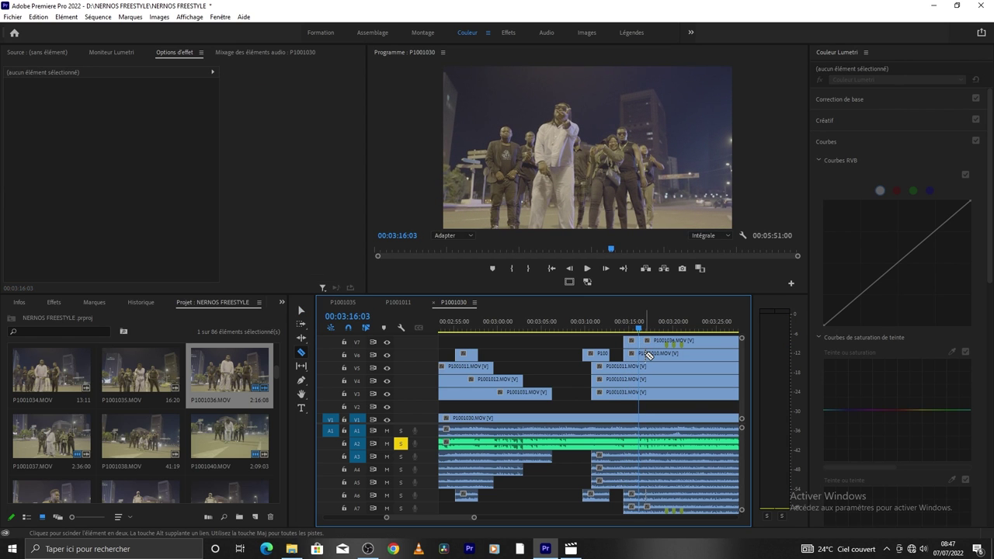
pyautogui.press('v')
pyautogui.moveTo(643, 340); pyautogui.dragTo(652, 340)
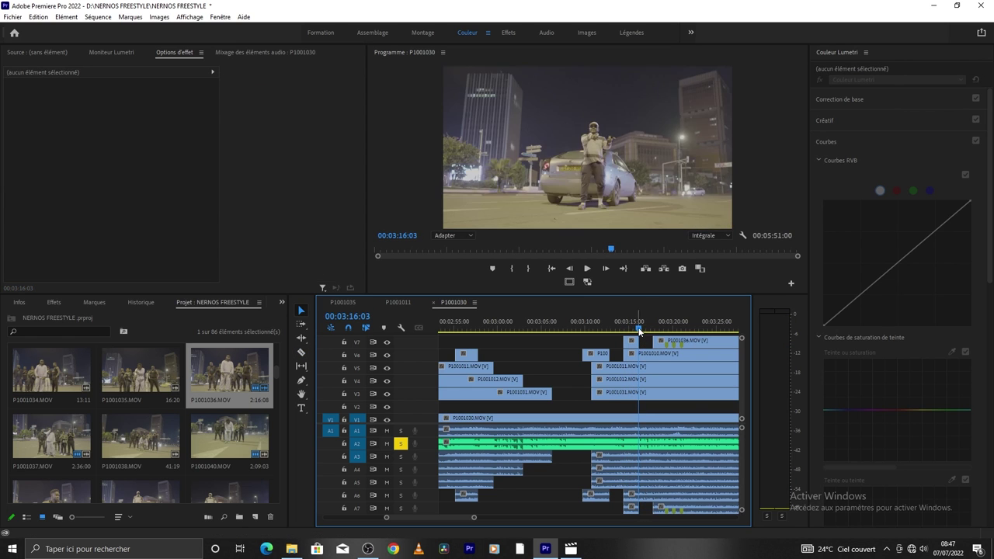
pyautogui.press('space')
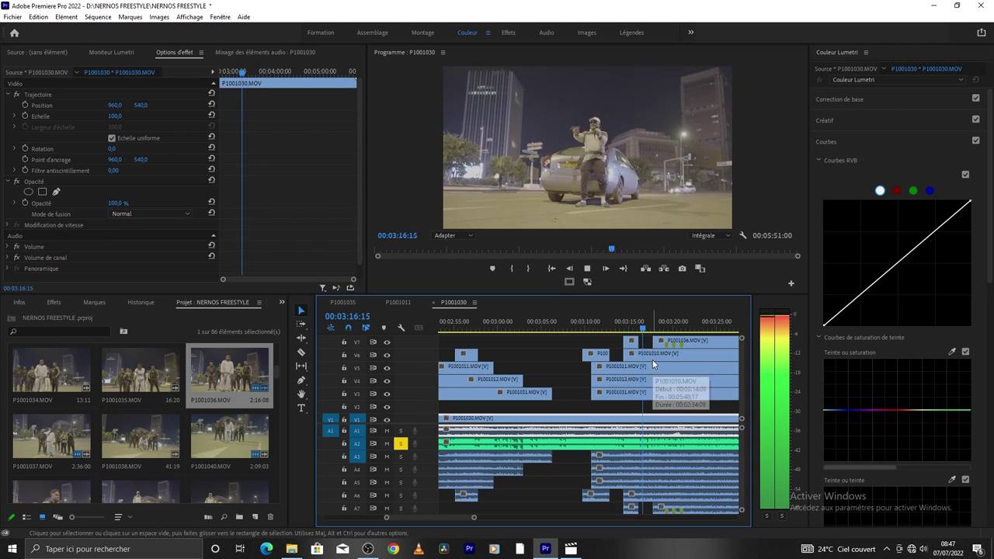
pyautogui.press('space')
pyautogui.press('space')
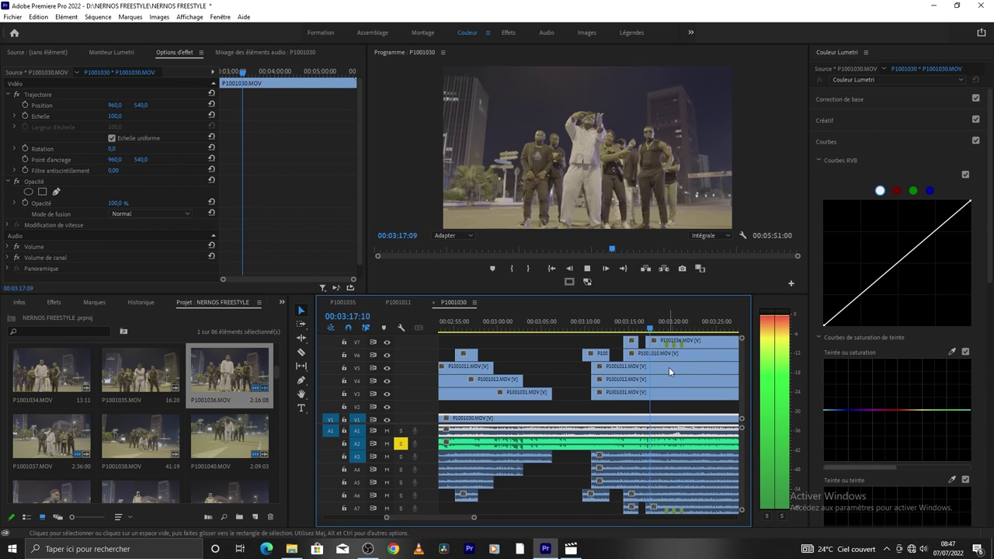
# Step: Cut the V7 clip again near 03:17:10 and extend that piece's start slightly earlier
pyautogui.click(644, 332)
pyautogui.press('space')
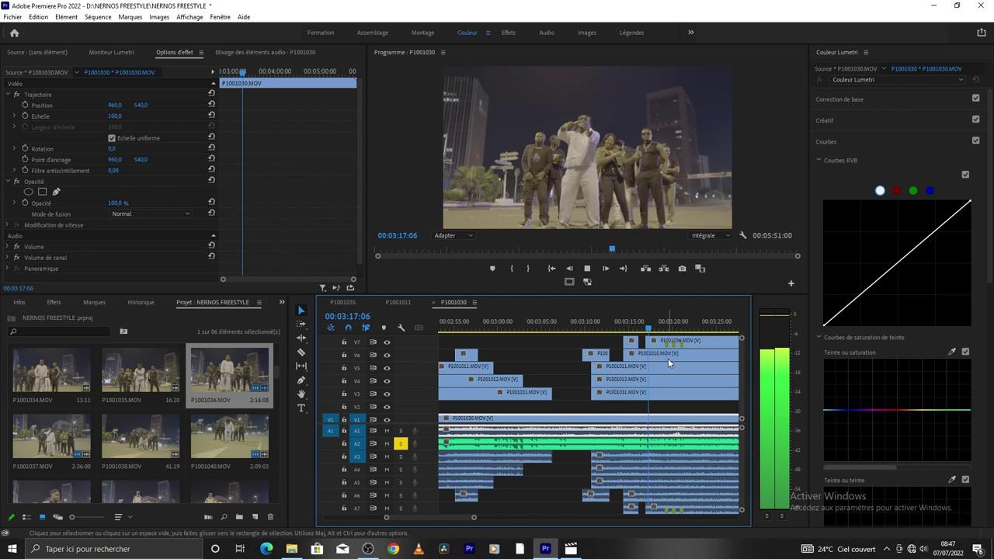
pyautogui.press('space')
pyautogui.press('c')
pyautogui.click(657, 343)
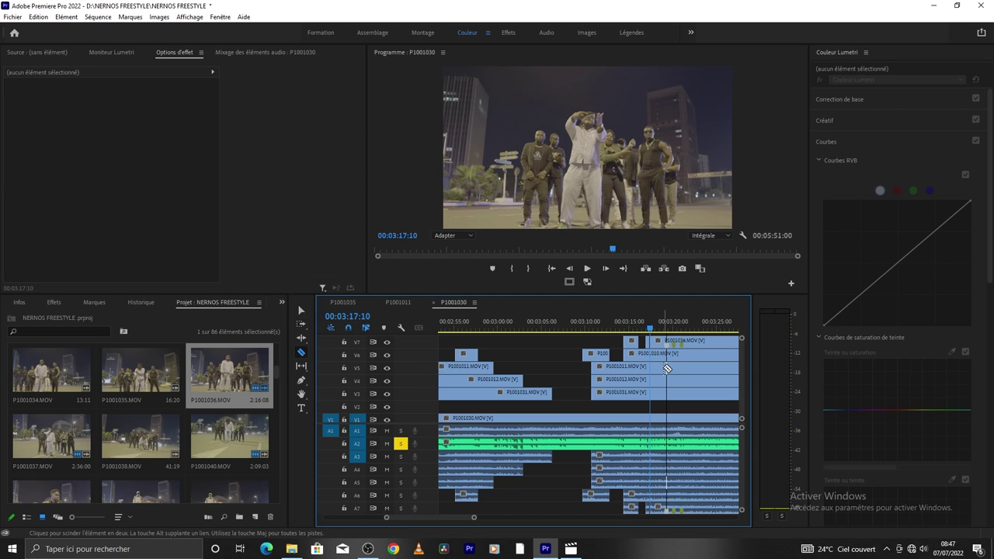
pyautogui.press('v')
pyautogui.click(664, 340)
pyautogui.press('space')
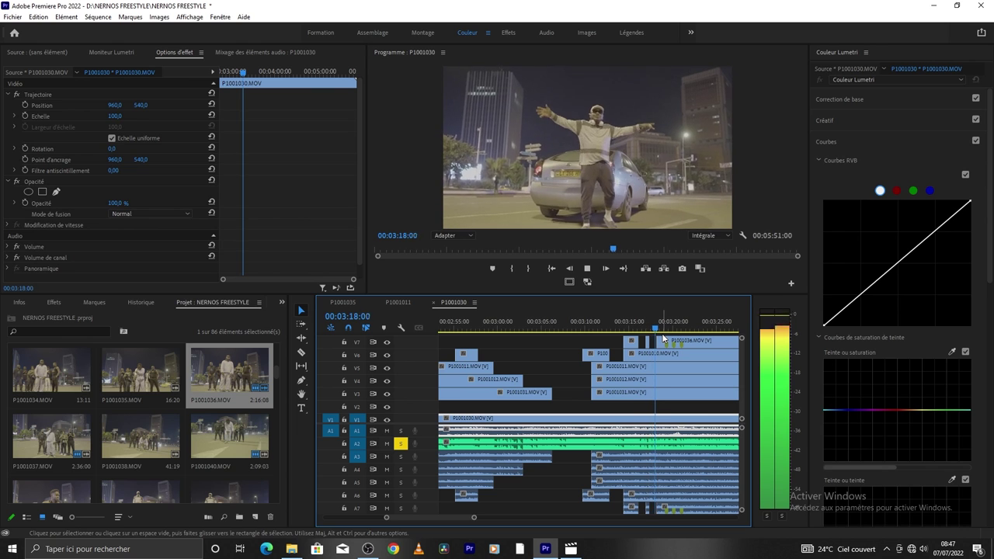
pyautogui.press('space')
pyautogui.press('space')
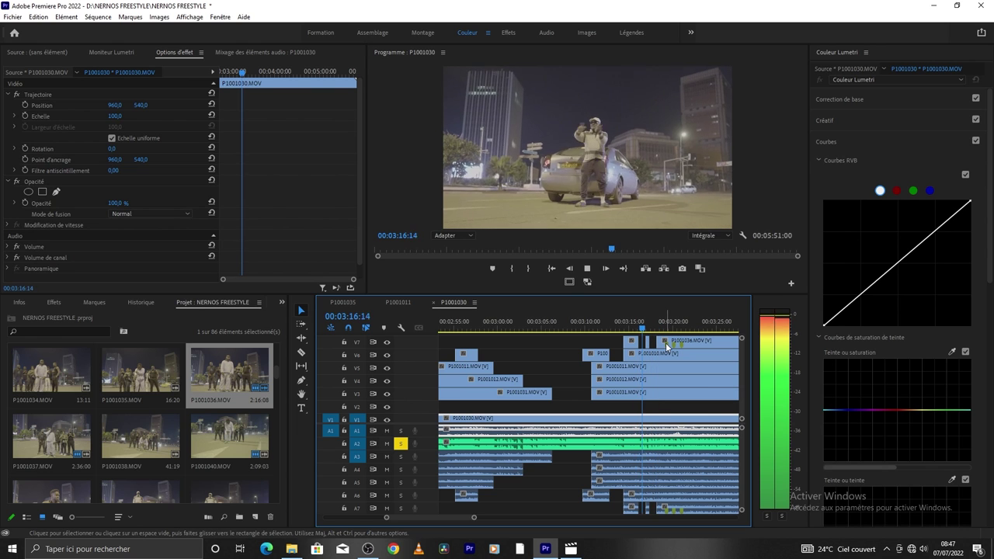
pyautogui.press('space')
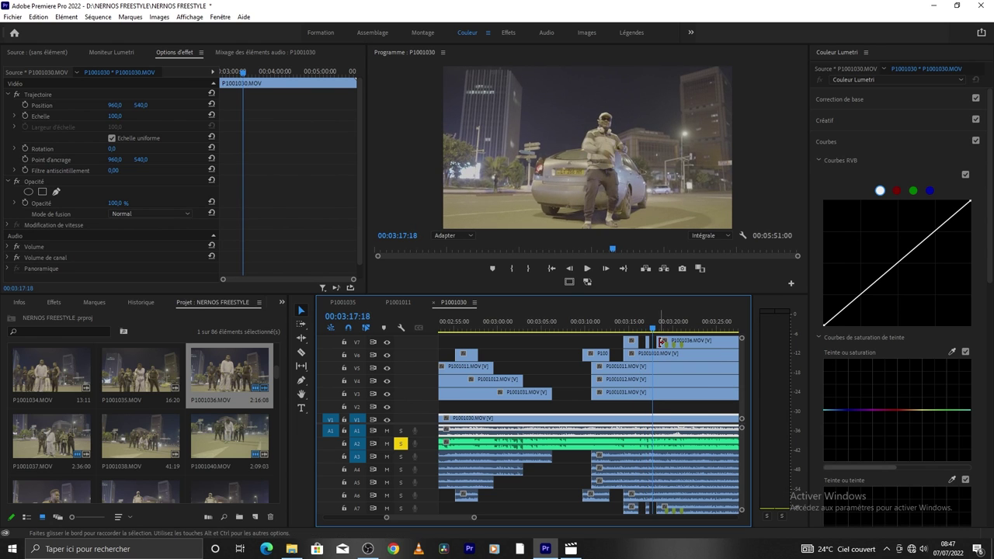
pyautogui.moveTo(657, 342); pyautogui.dragTo(654, 342)
pyautogui.press('space')
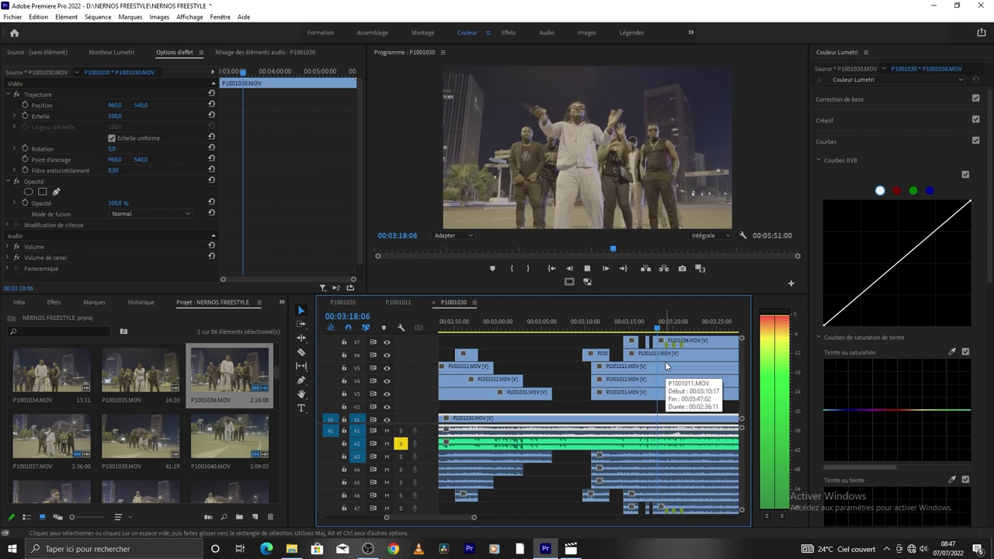
pyautogui.press('space')
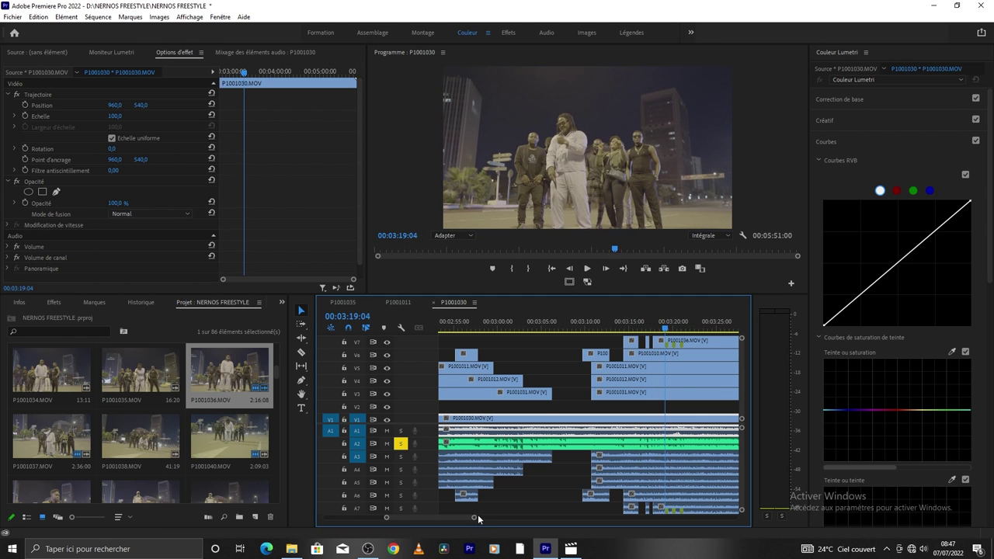
# Step: Zoom in around the playhead, split the V7 clip and trim its start later
pyautogui.moveTo(474, 520); pyautogui.dragTo(577, 521)
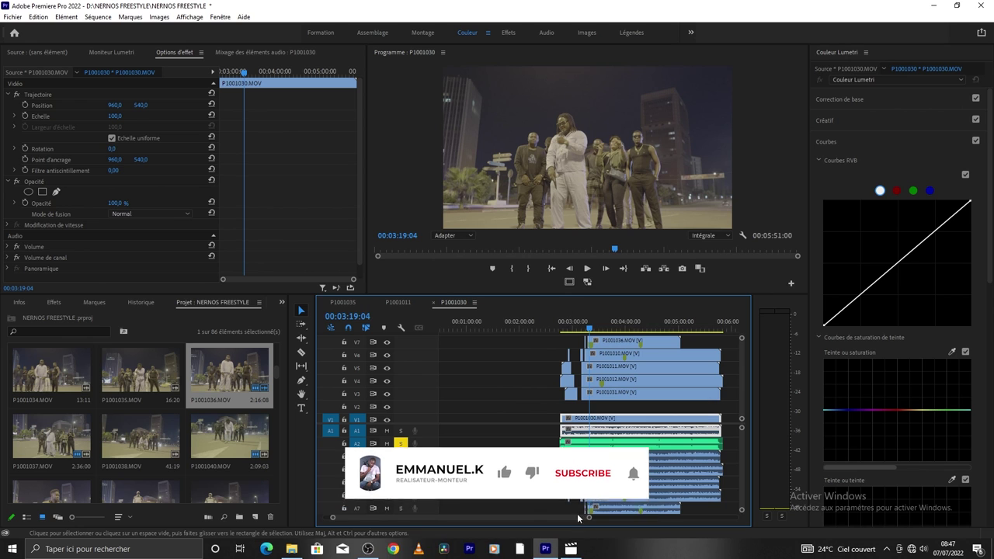
pyautogui.press('=')
pyautogui.press('=')
pyautogui.press('=')
pyautogui.press('c')
pyautogui.click(592, 342)
pyautogui.press('v')
pyautogui.moveTo(594, 342); pyautogui.dragTo(664, 340)
# Step: Trim the starts of P1001010 on V6 and the second P1001011 on V5 later
pyautogui.press('c')
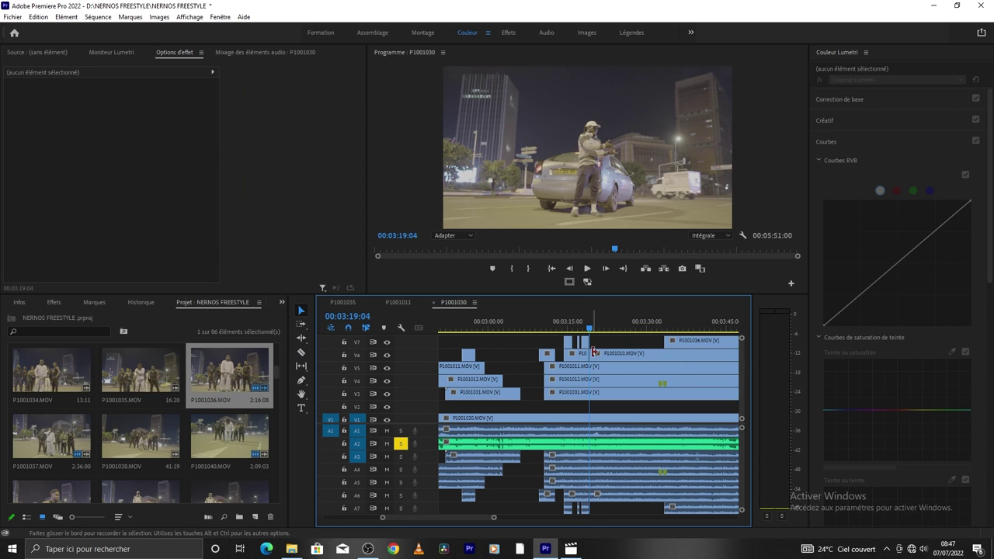
pyautogui.moveTo(594, 353); pyautogui.dragTo(636, 353)
pyautogui.press('c')
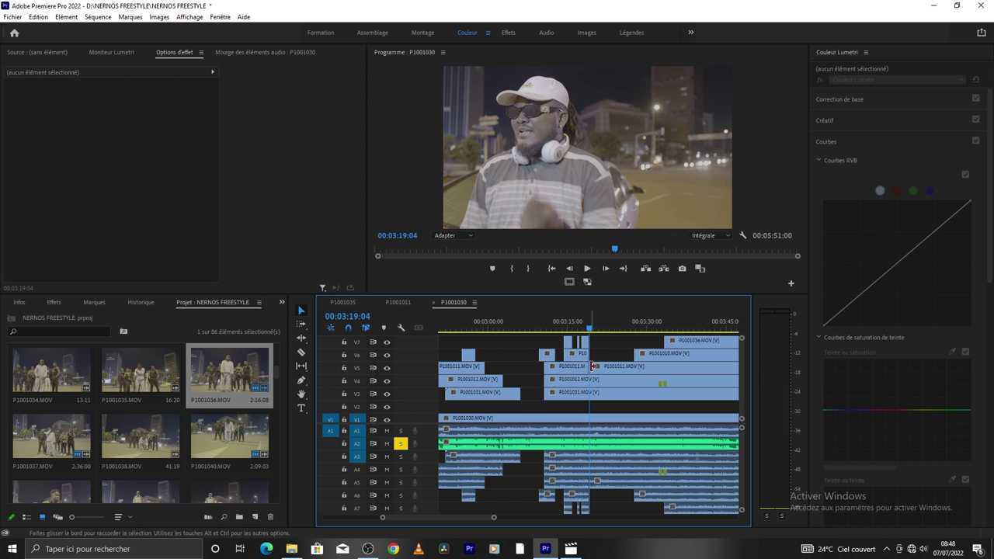
pyautogui.moveTo(592, 366); pyautogui.dragTo(619, 366)
pyautogui.press('space')
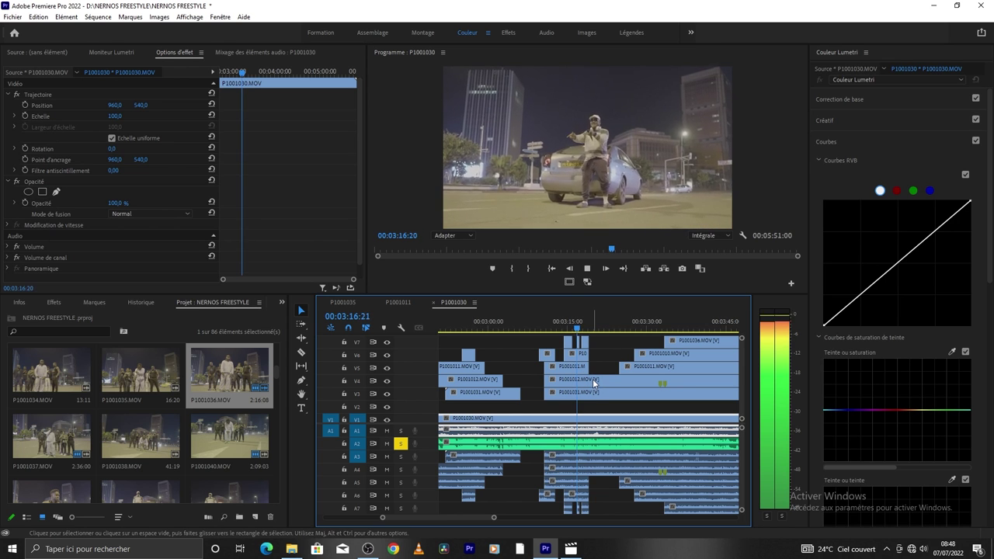
# Step: Split P1001012 on V4 and trim its later piece to start about five seconds later
pyautogui.press('c')
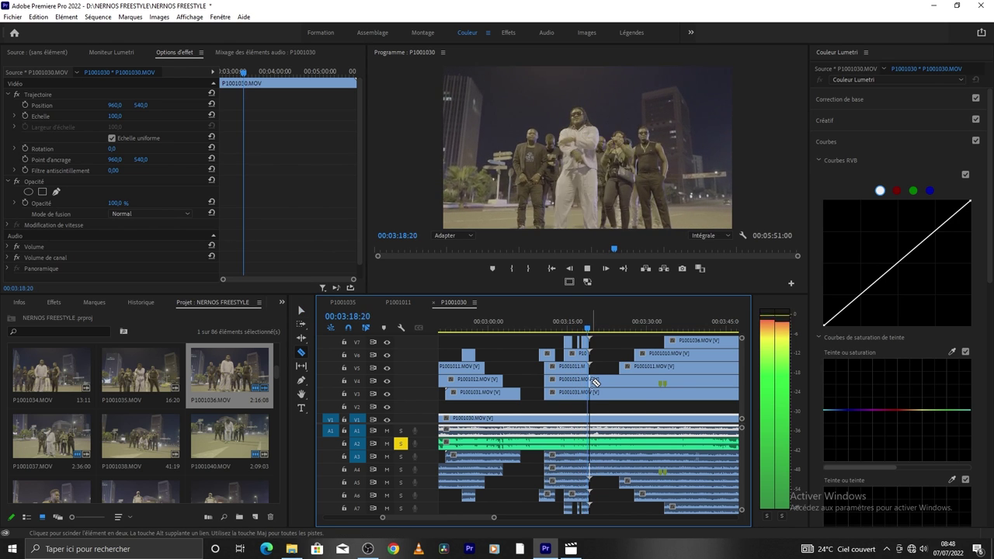
pyautogui.click(595, 382)
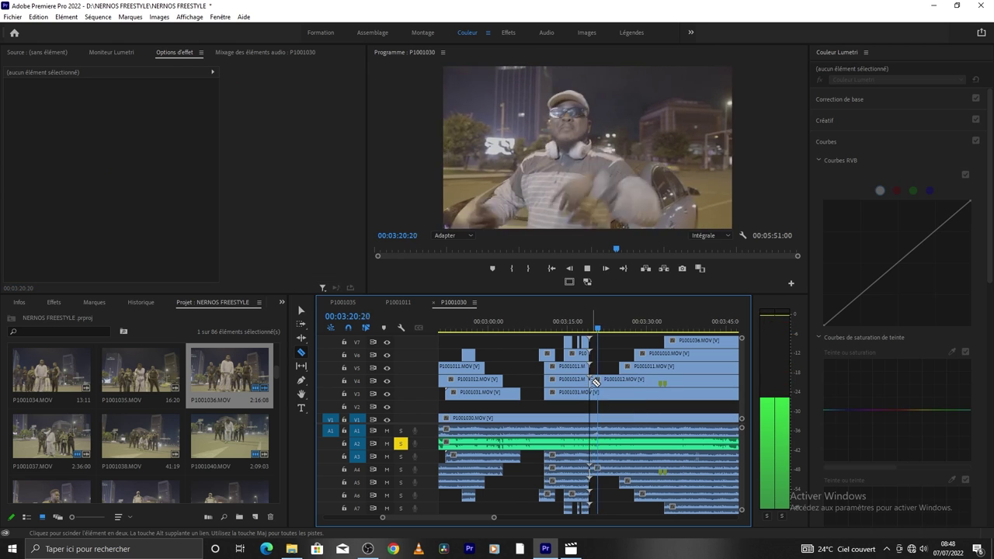
pyautogui.press('v')
pyautogui.press('space')
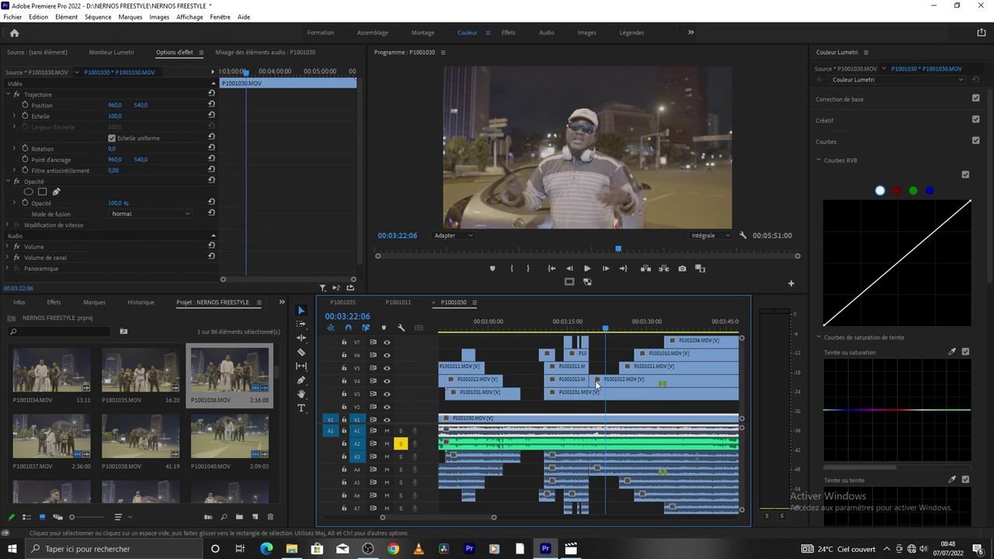
pyautogui.click(583, 323)
pyautogui.press('space')
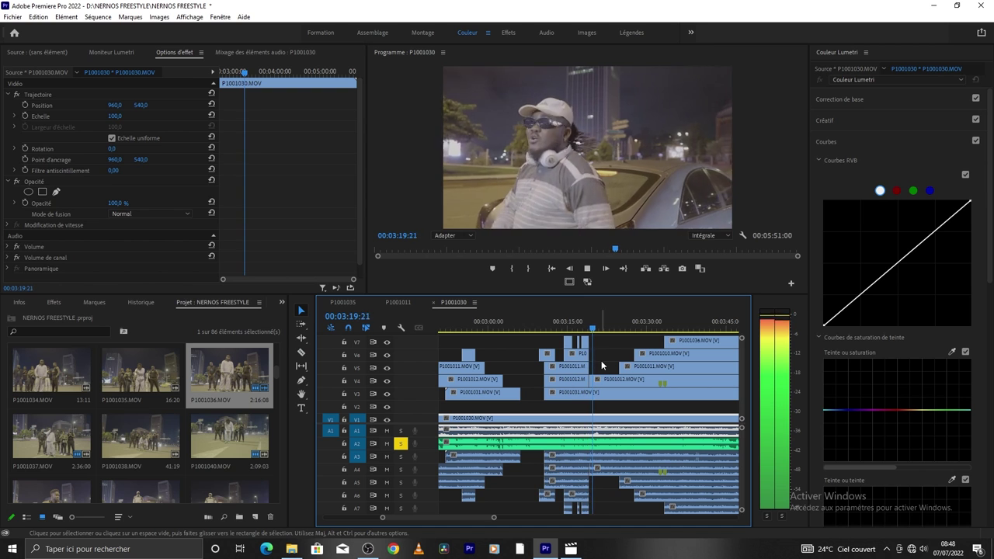
pyautogui.press('space')
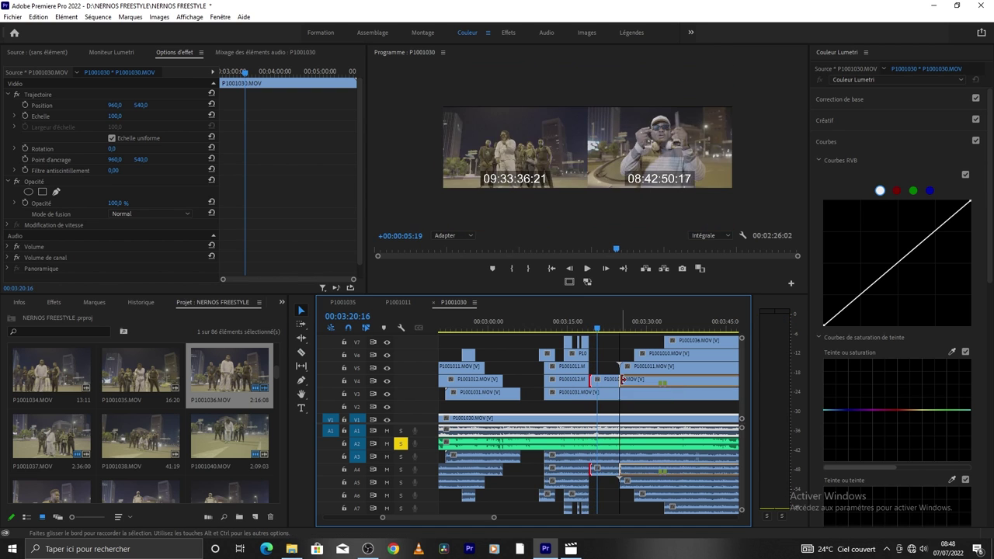
pyautogui.moveTo(596, 379); pyautogui.dragTo(619, 380)
pyautogui.press('Up')
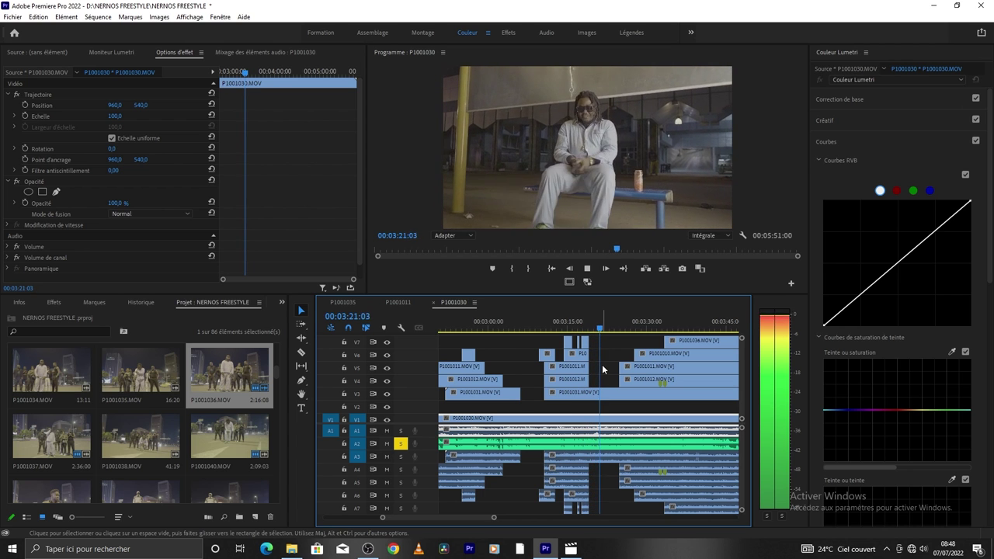
pyautogui.press('space')
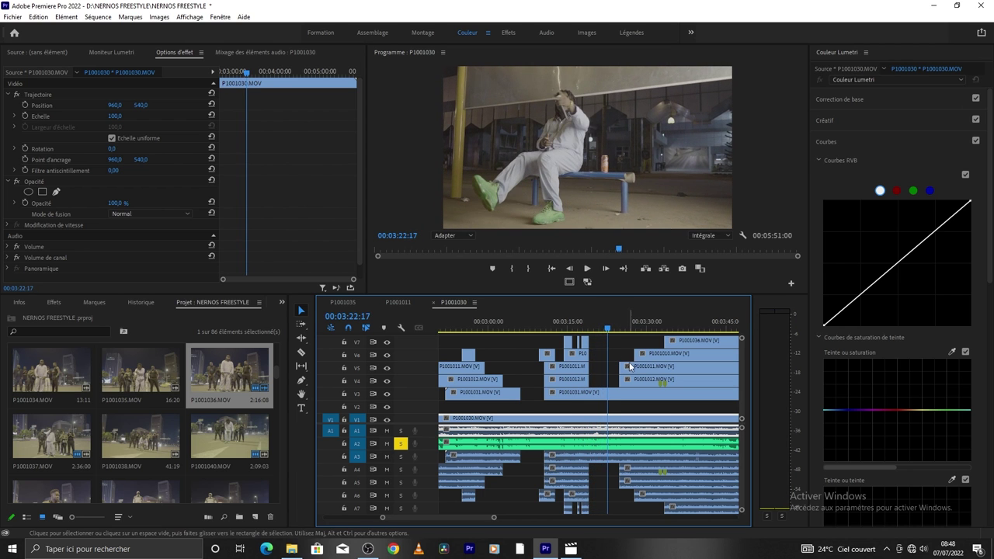
# Step: Extend P1001010 on V6 and P1001036 on V7 earlier, P1001036 starting around 03:25
pyautogui.moveTo(639, 352); pyautogui.dragTo(608, 353)
pyautogui.press('space')
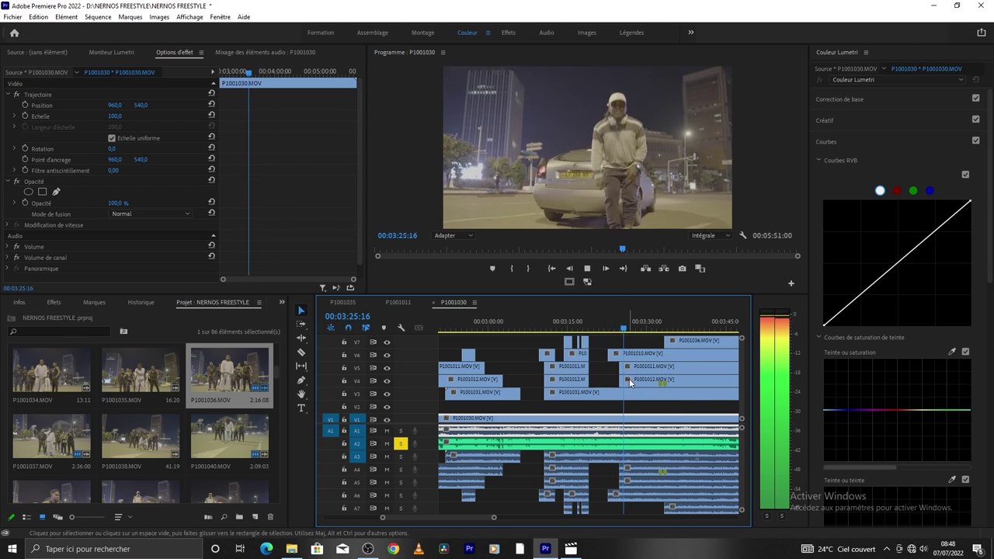
pyautogui.press('space')
pyautogui.moveTo(668, 342); pyautogui.dragTo(628, 343)
pyautogui.press('space')
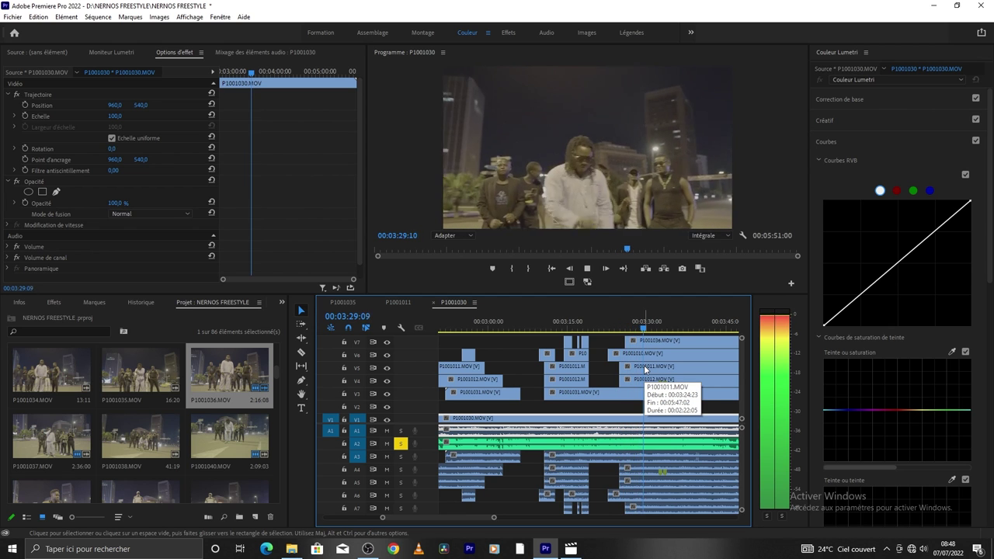
pyautogui.press('space')
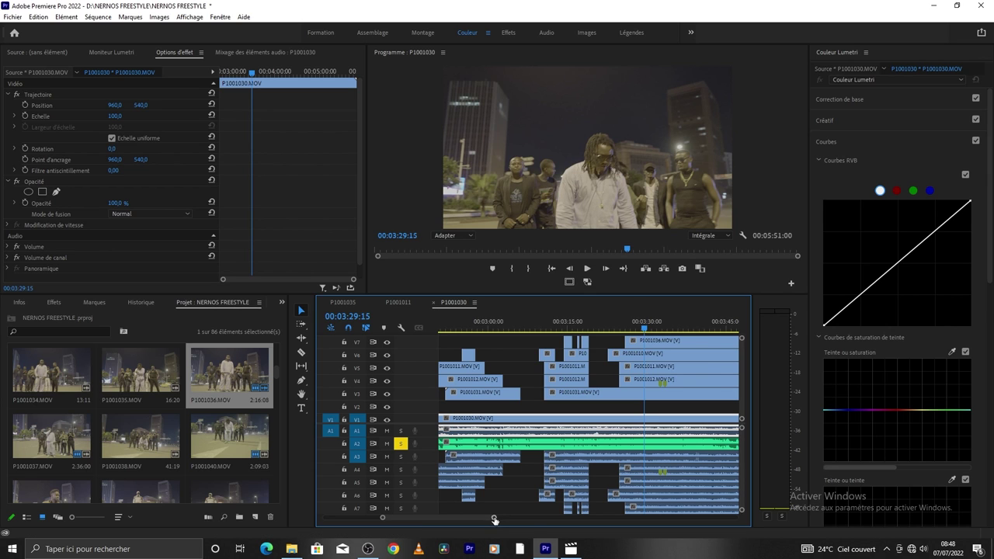
pyautogui.moveTo(493, 518); pyautogui.dragTo(535, 520)
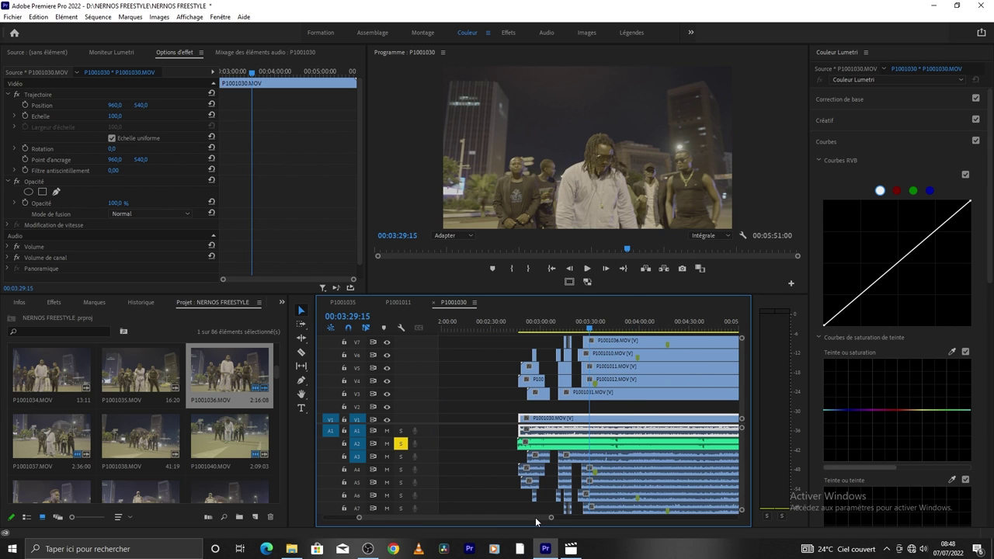